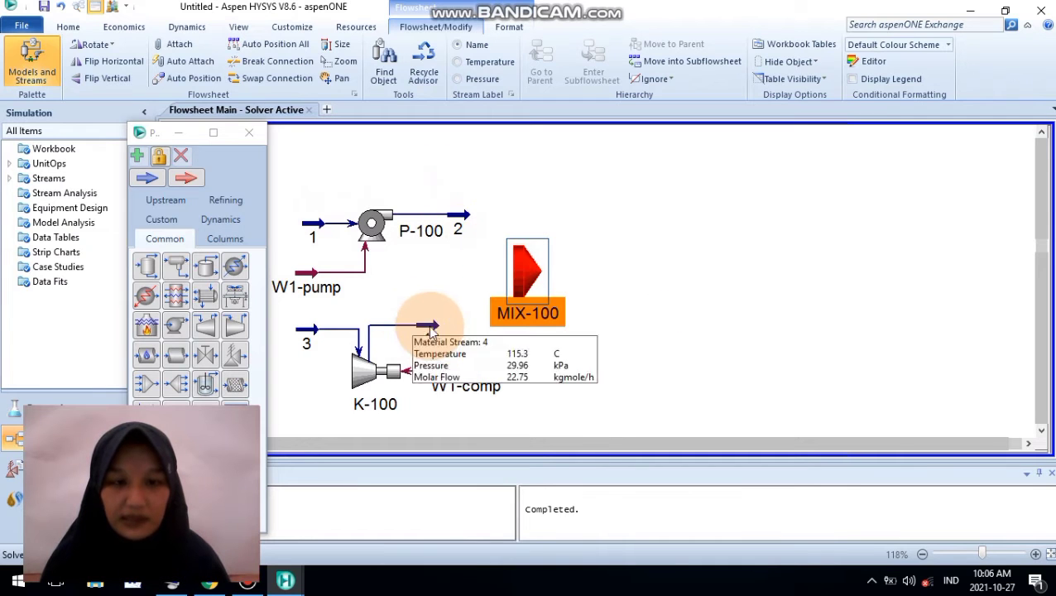
Step: Connect mixer MIX-100 with inlet streams 2 and 4 and outlet stream 5, and review its worksheet conditions
double_click(517, 269)
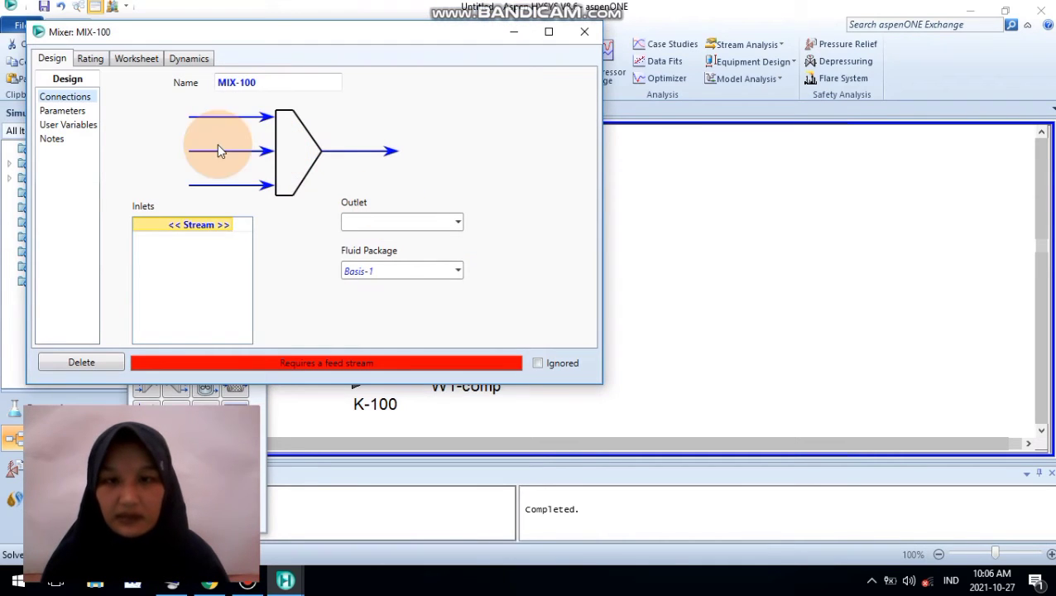
left_click(227, 227)
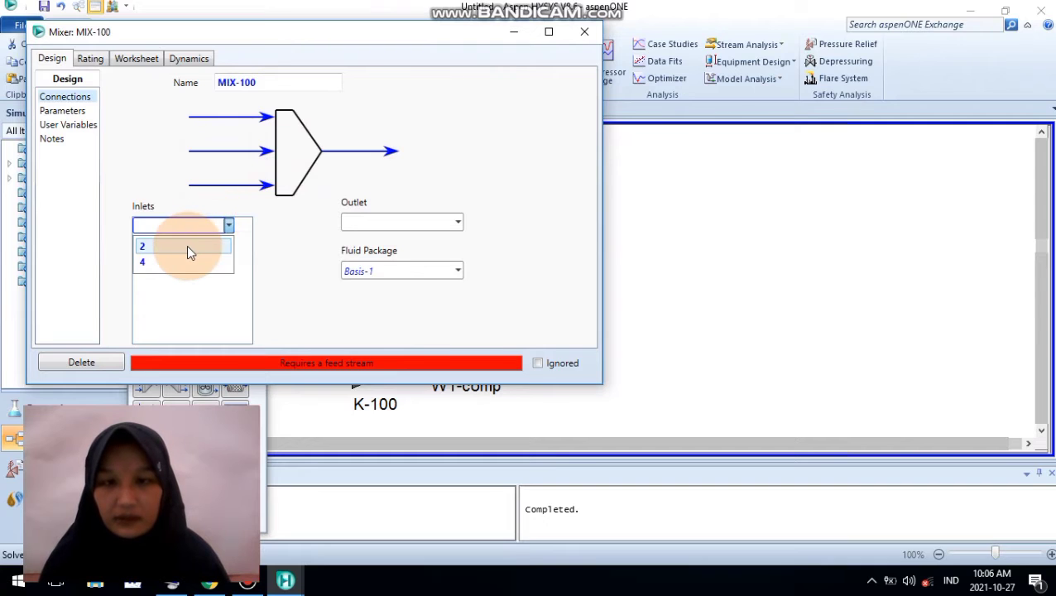
left_click(186, 246)
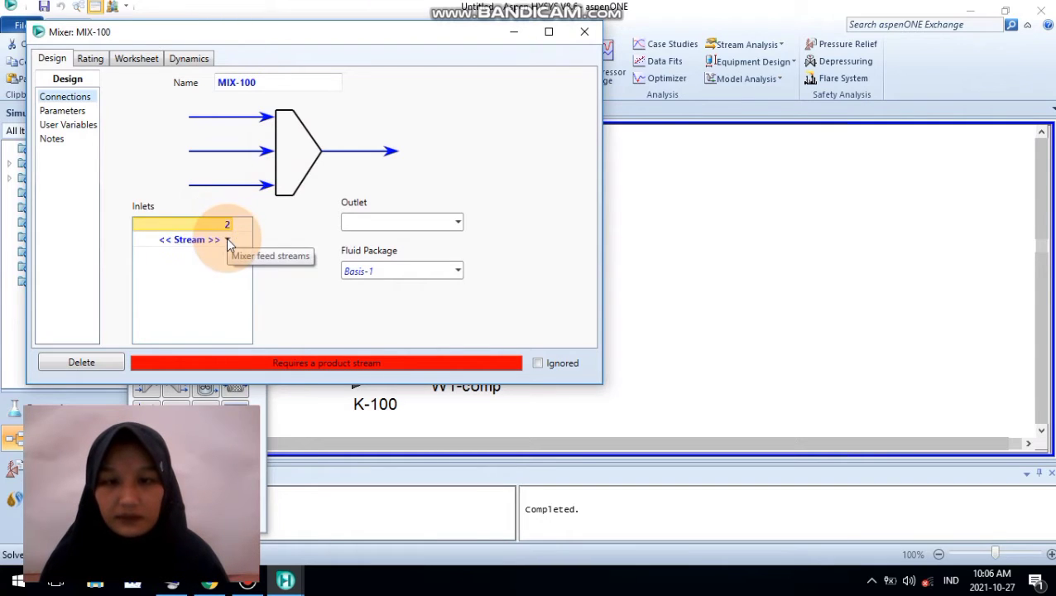
left_click(227, 240)
left_click(207, 265)
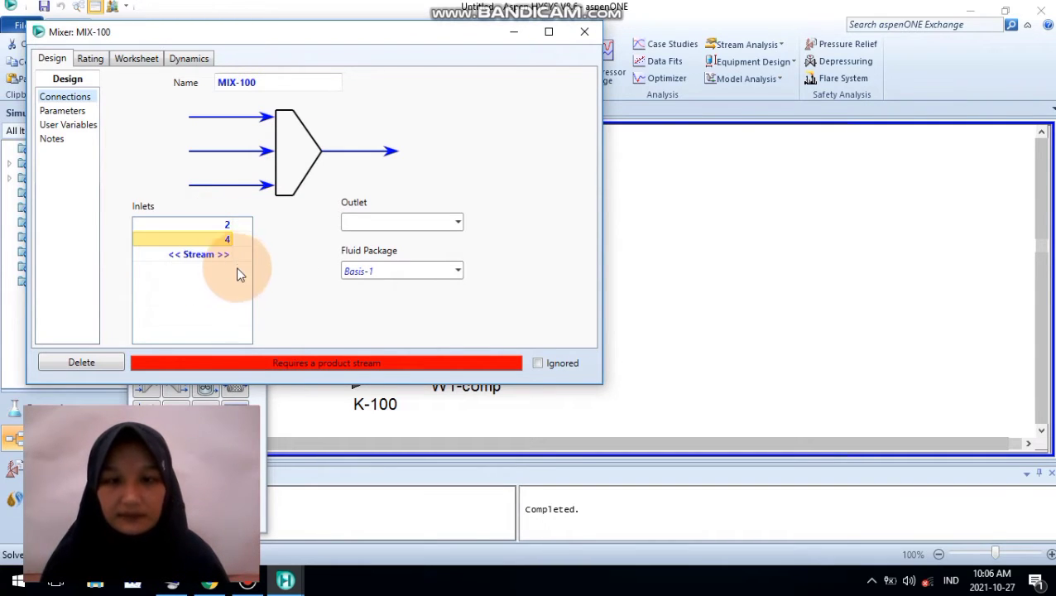
left_click(406, 220)
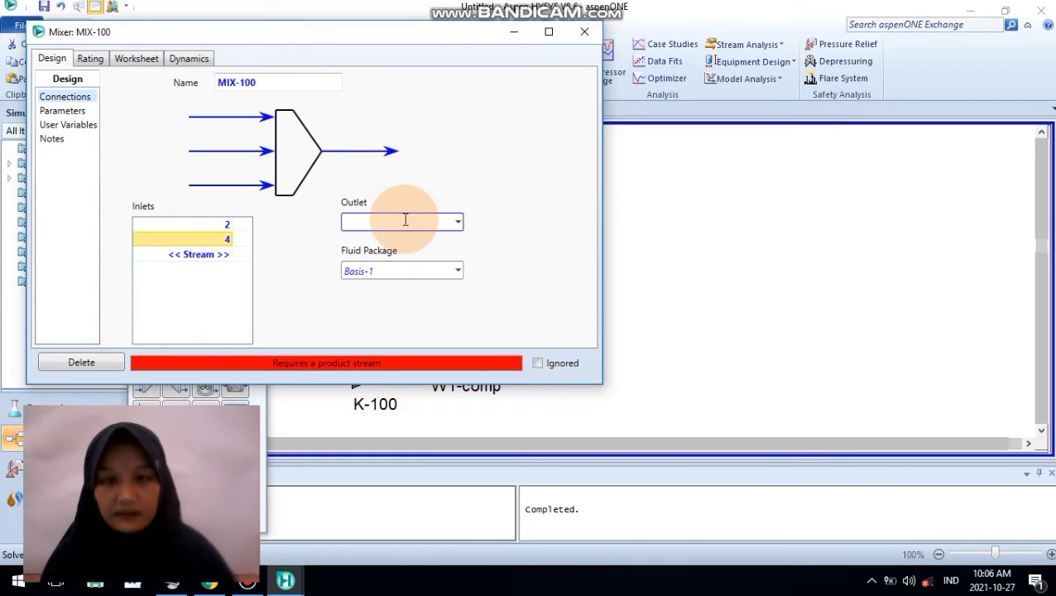
type("5")
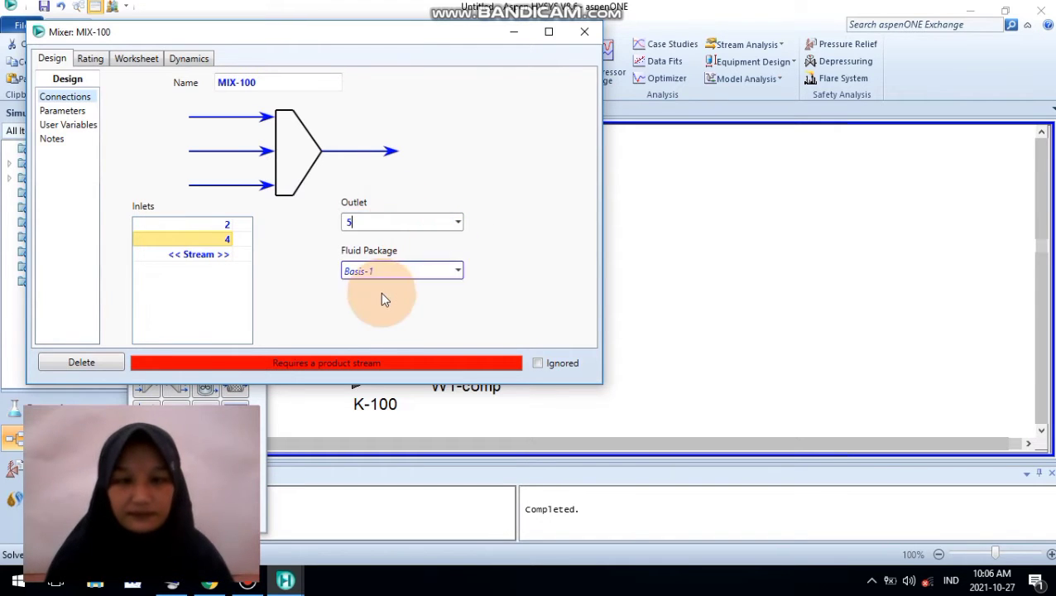
left_click(137, 57)
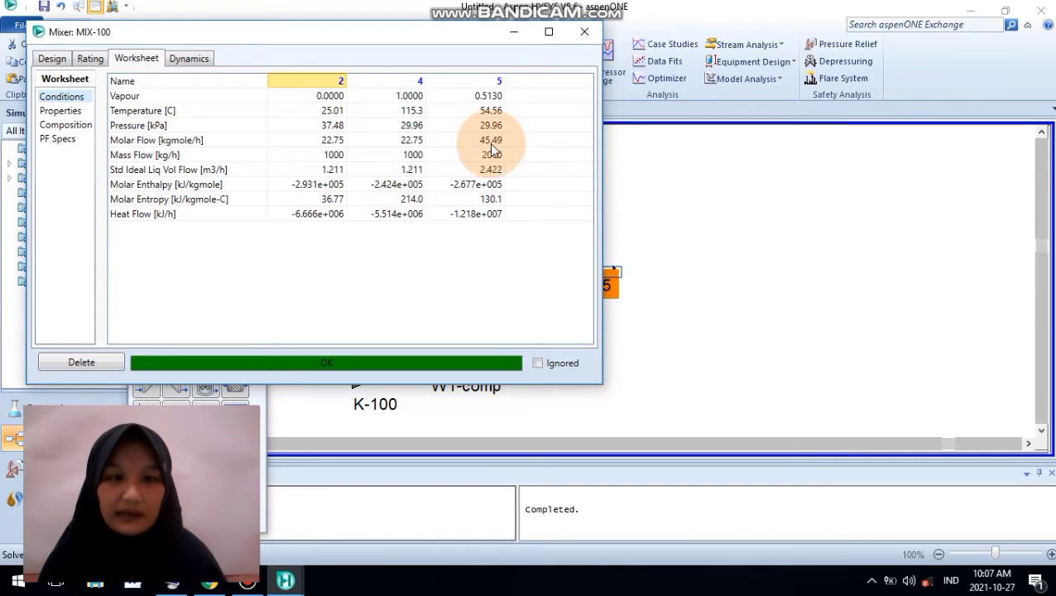
mouse_move(495, 152)
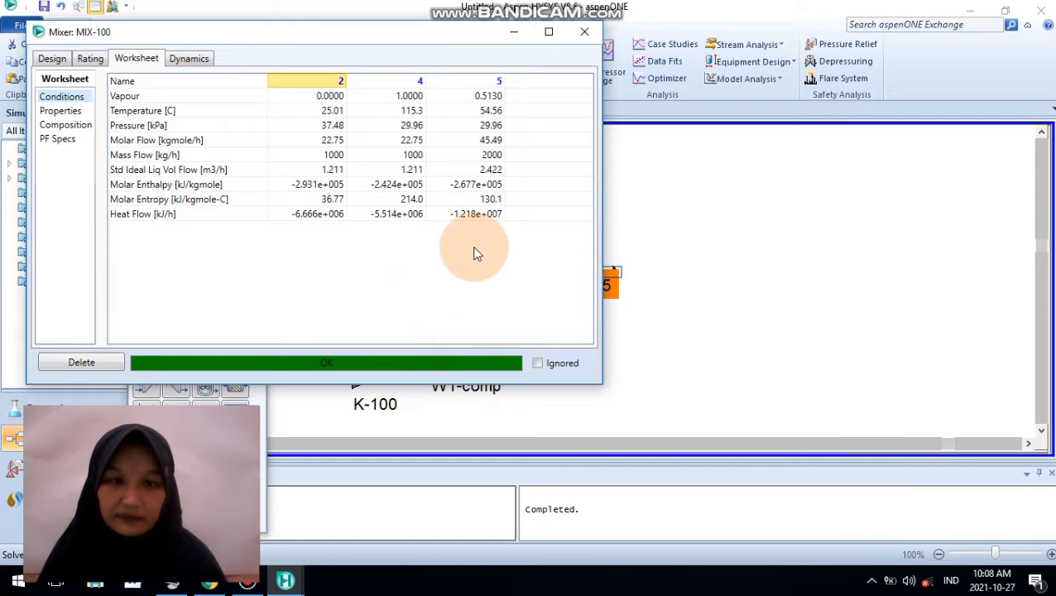
left_click(586, 33)
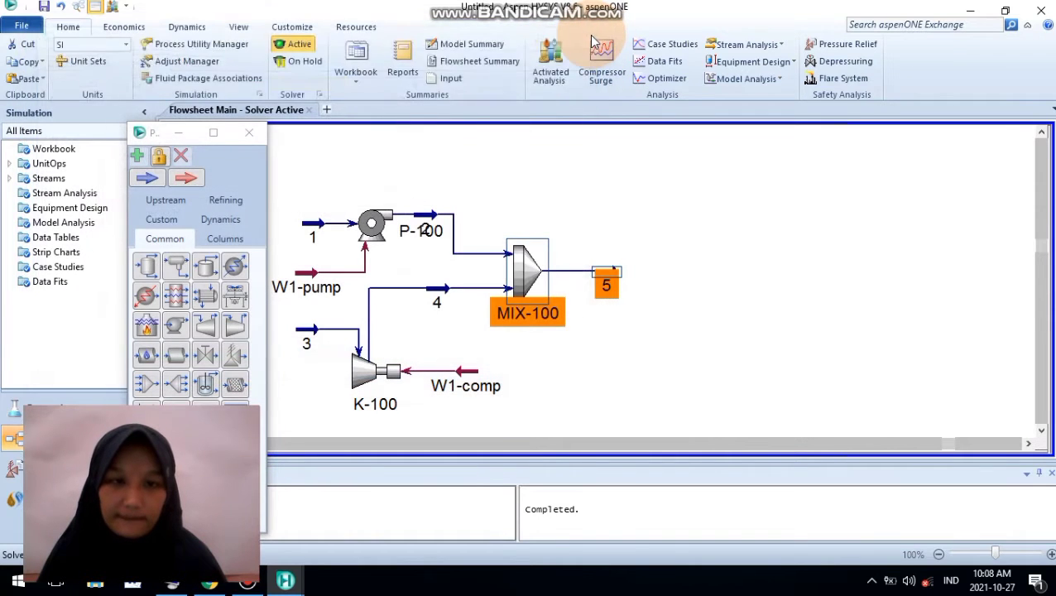
left_click(653, 299)
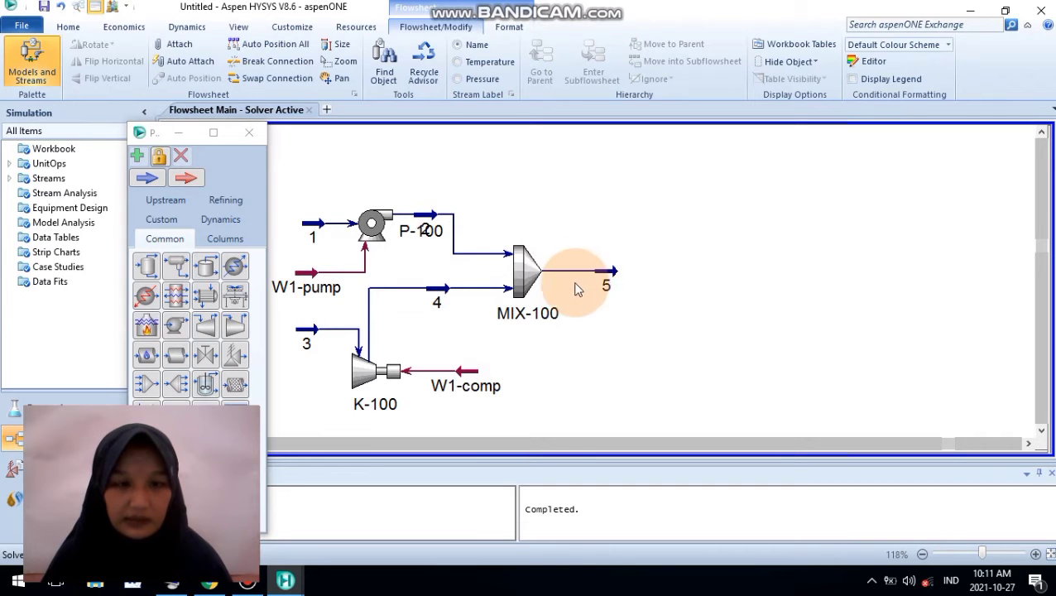
Step: Consult the assignment's process diagram in the browser, and add a Tee downstream of stream 5 in Aspen HYSYS
left_click(210, 585)
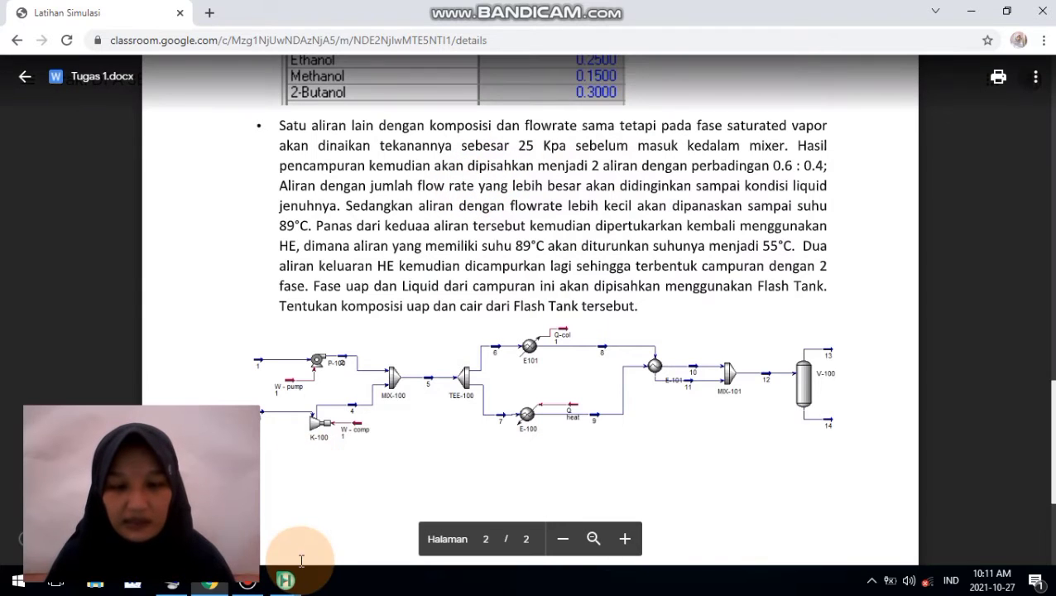
left_click(283, 509)
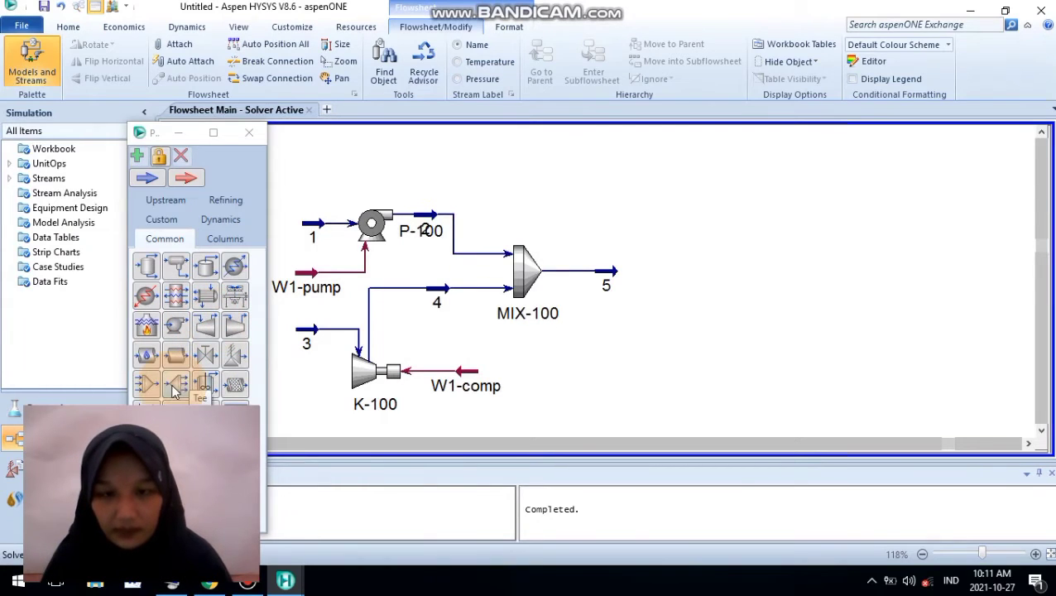
left_click_drag(178, 390, 649, 300)
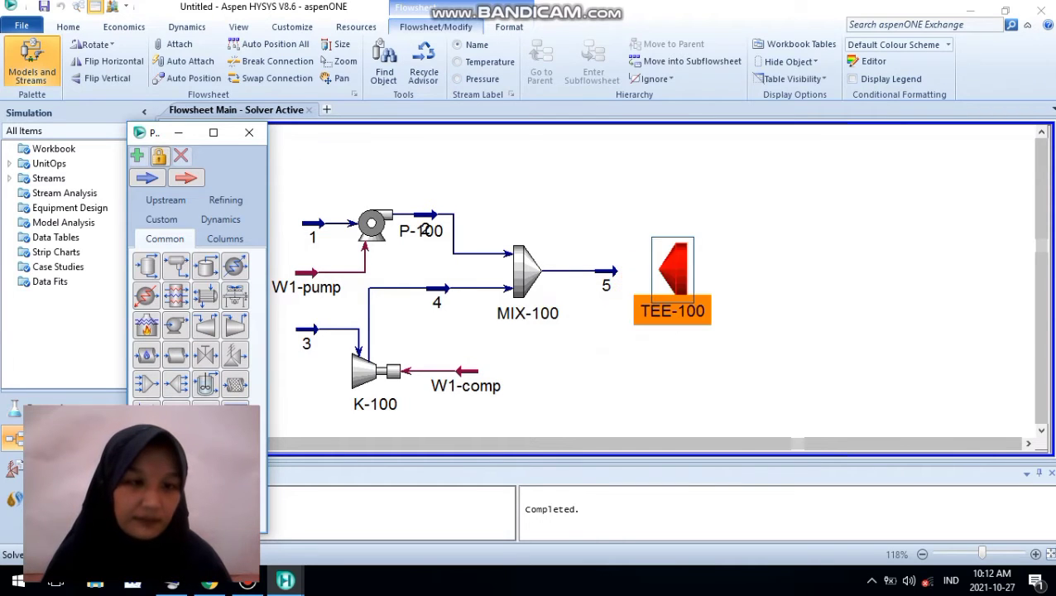
Step: Connect TEE-100 with inlet stream 5 and outlet streams 6 and 7
double_click(672, 269)
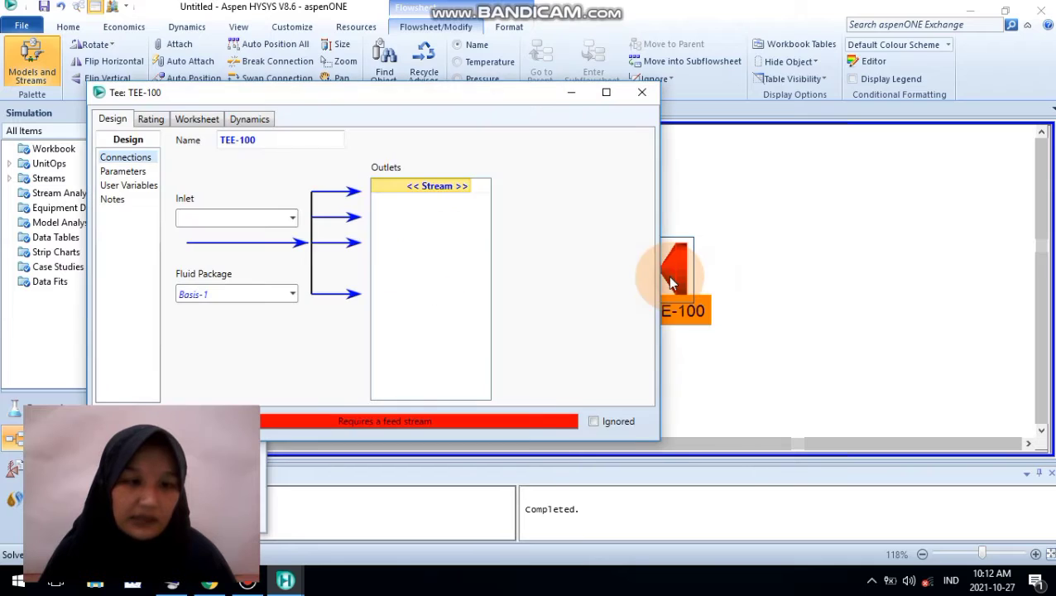
left_click(247, 218)
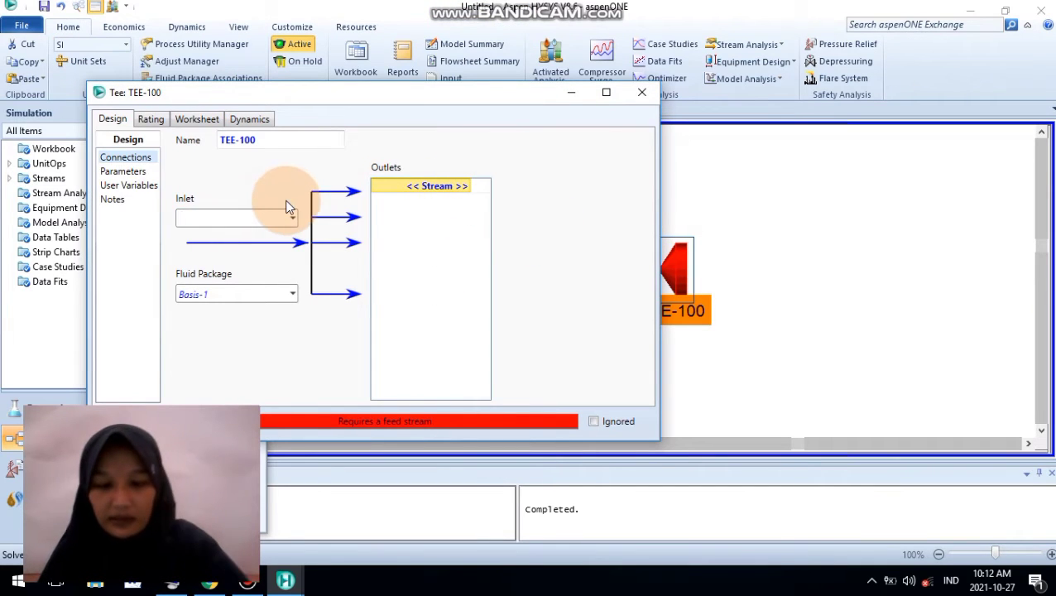
left_click(466, 187)
left_click(468, 187)
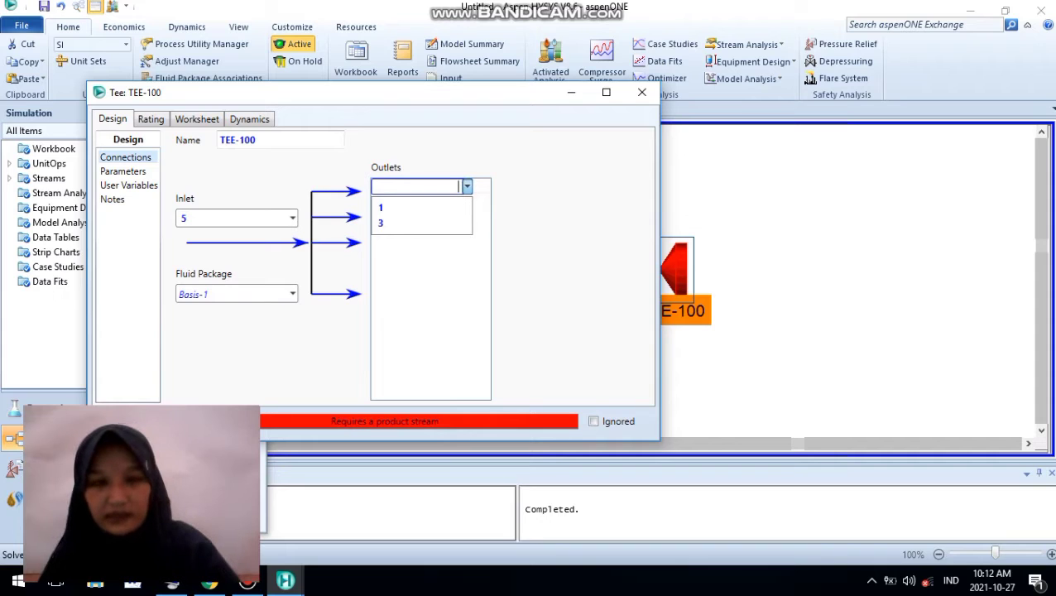
left_click(452, 260)
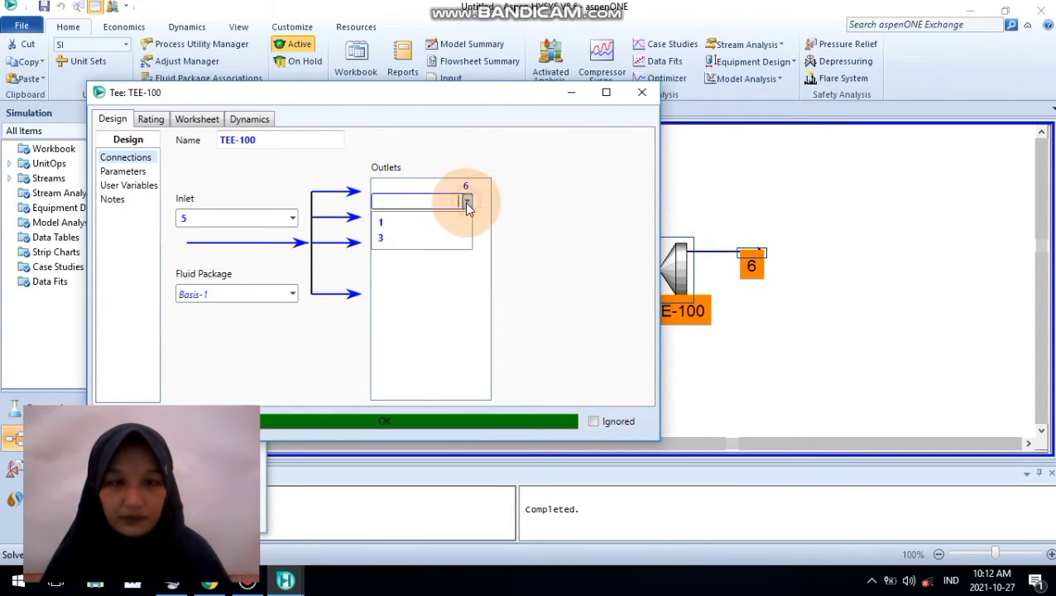
type("7")
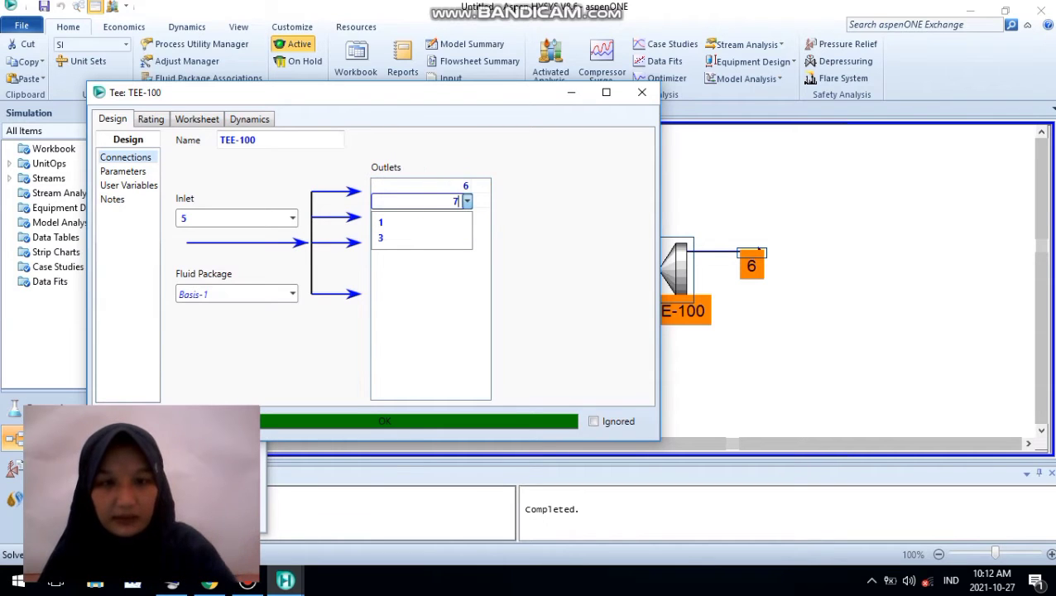
left_click(442, 290)
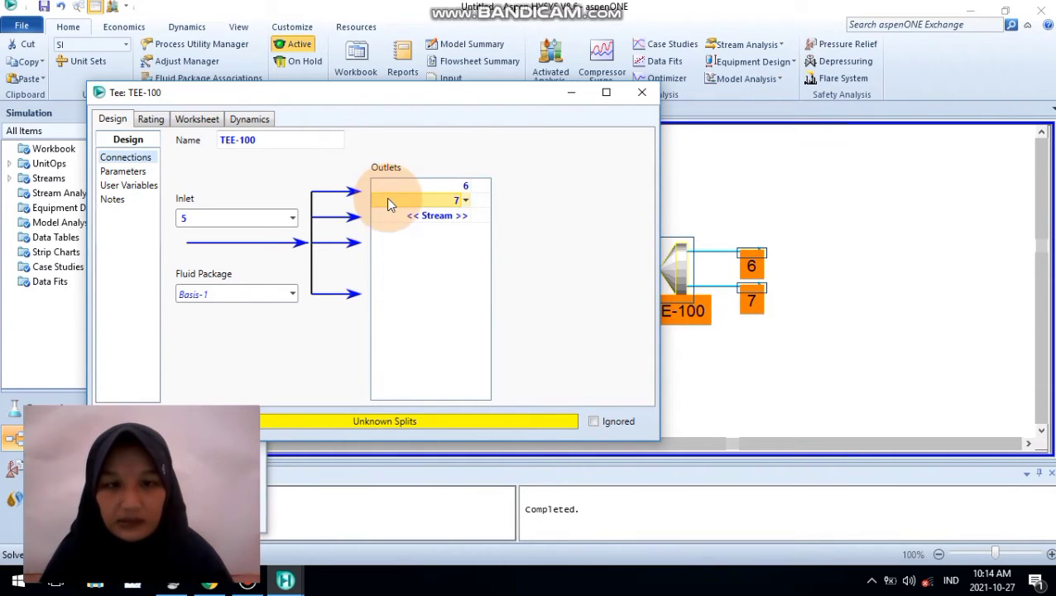
left_click(427, 264)
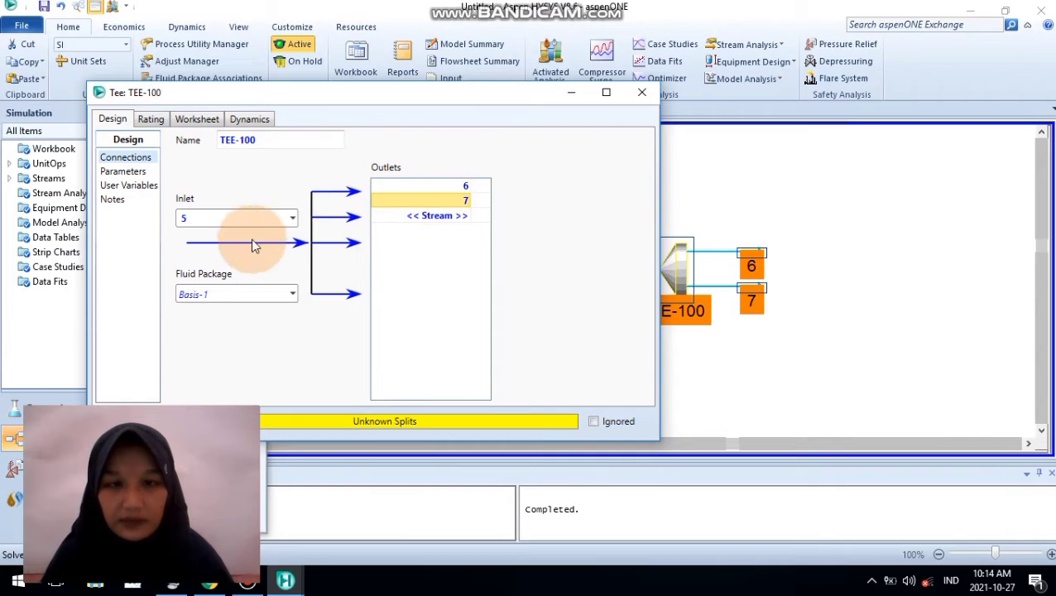
left_click(479, 207)
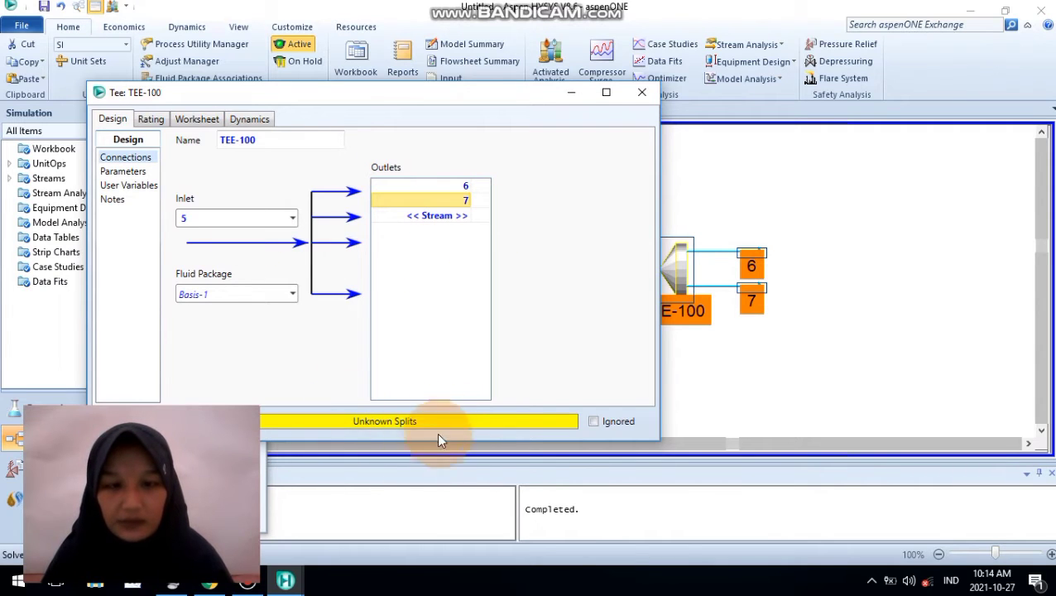
Step: Set the flow ratio of stream 6 in TEE-100 to 0.6, checking the required split in the browser assignment
left_click(124, 171)
left_click(188, 189)
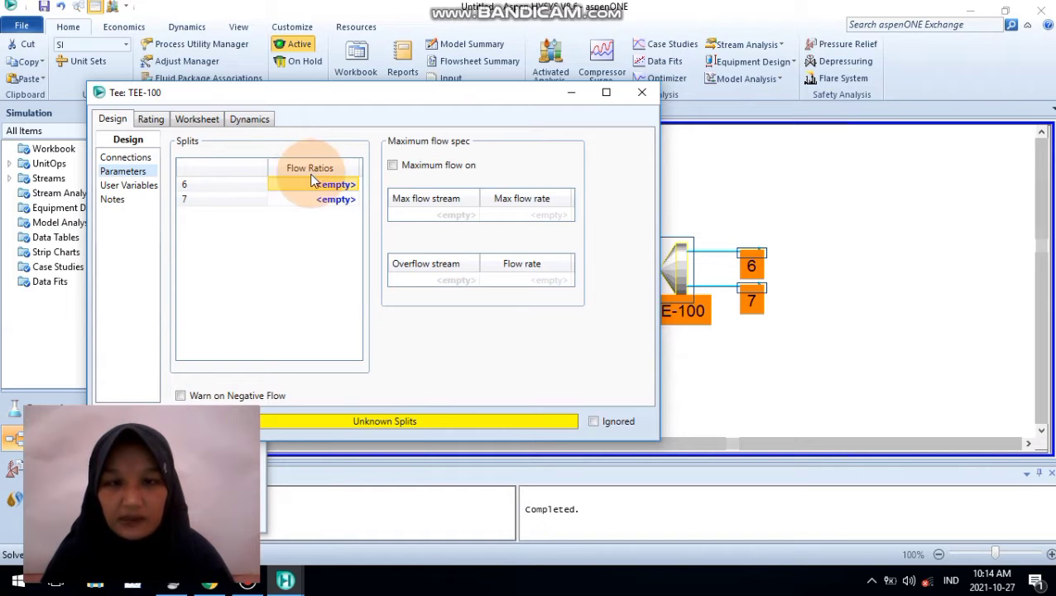
left_click(217, 584)
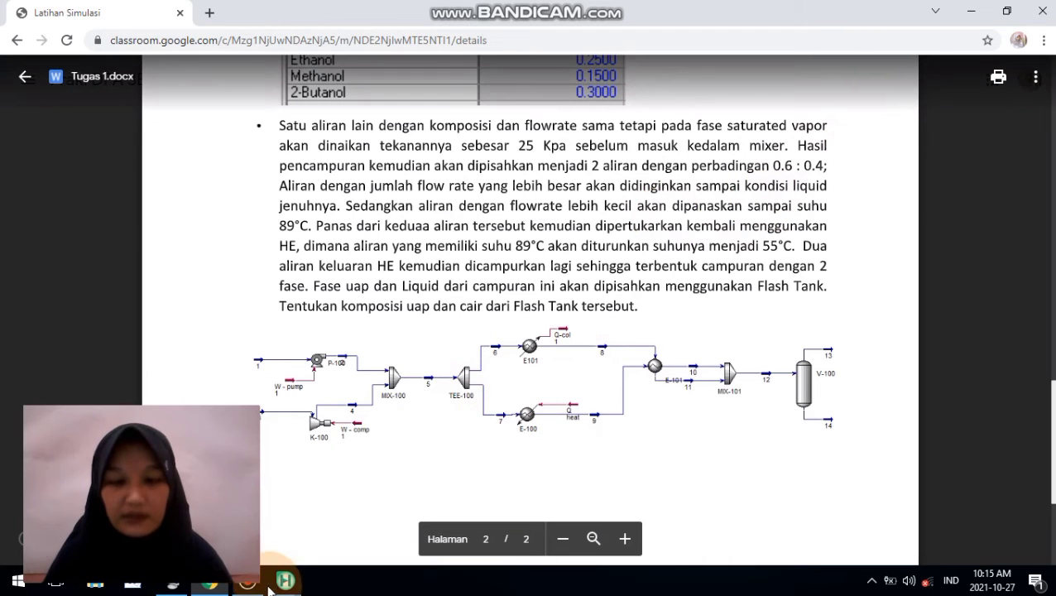
mouse_move(282, 585)
left_click(397, 509)
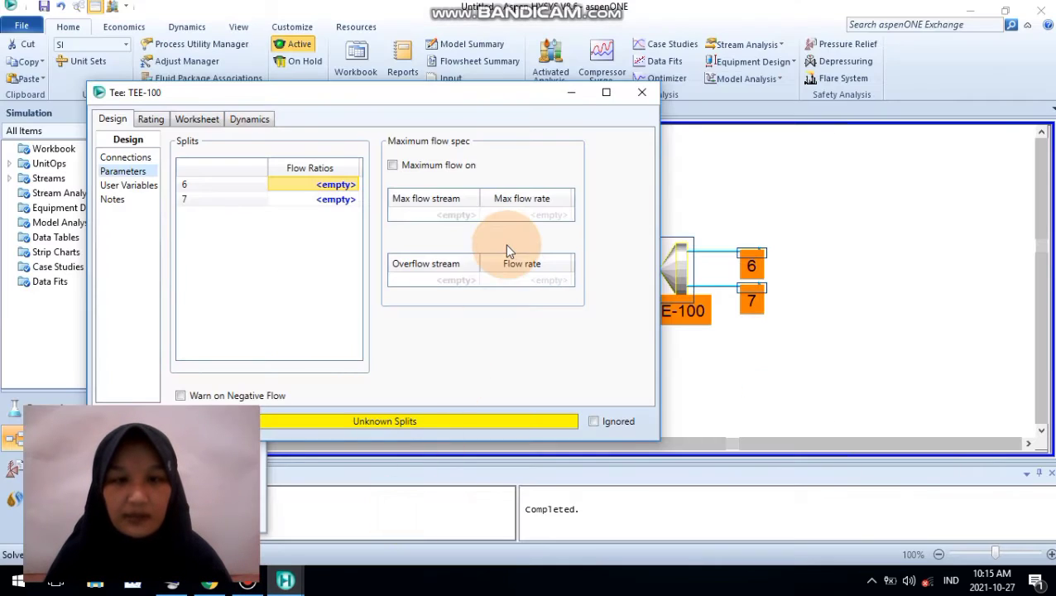
left_click(343, 188)
type("0.")
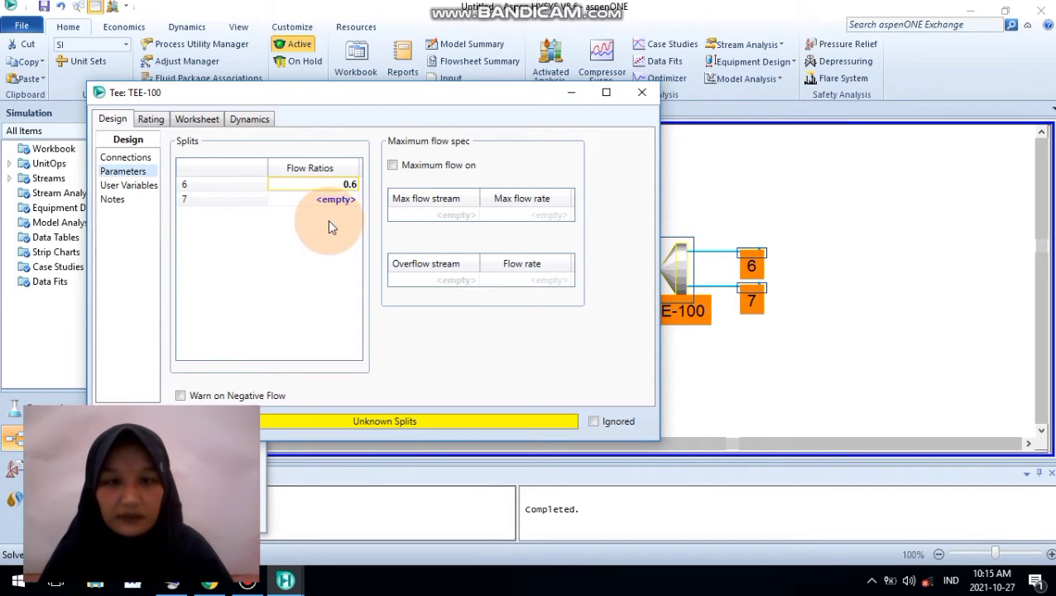
type("6")
left_click(344, 199)
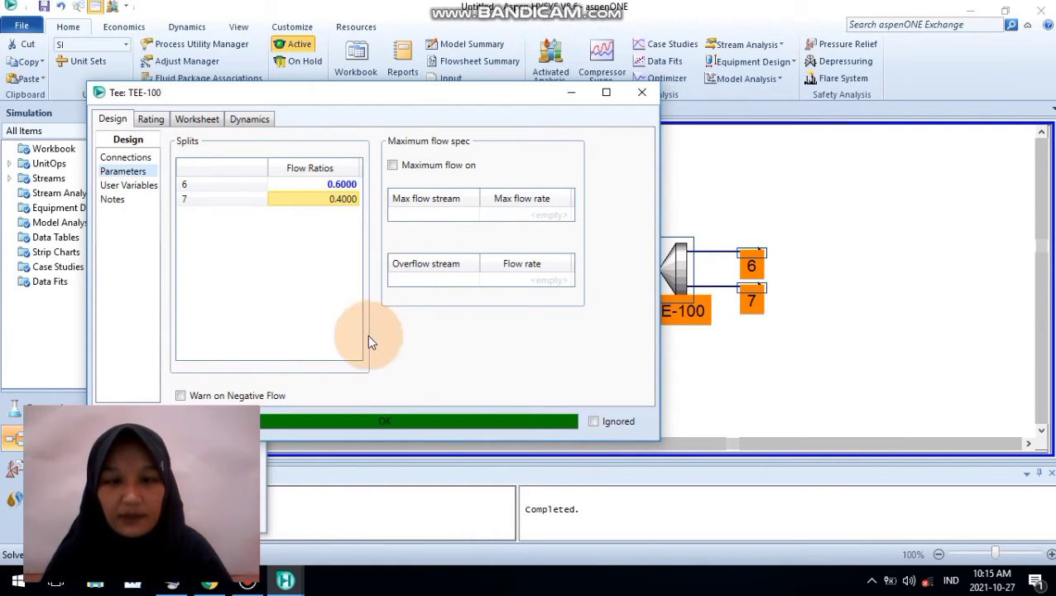
left_click(642, 92)
left_click(888, 298)
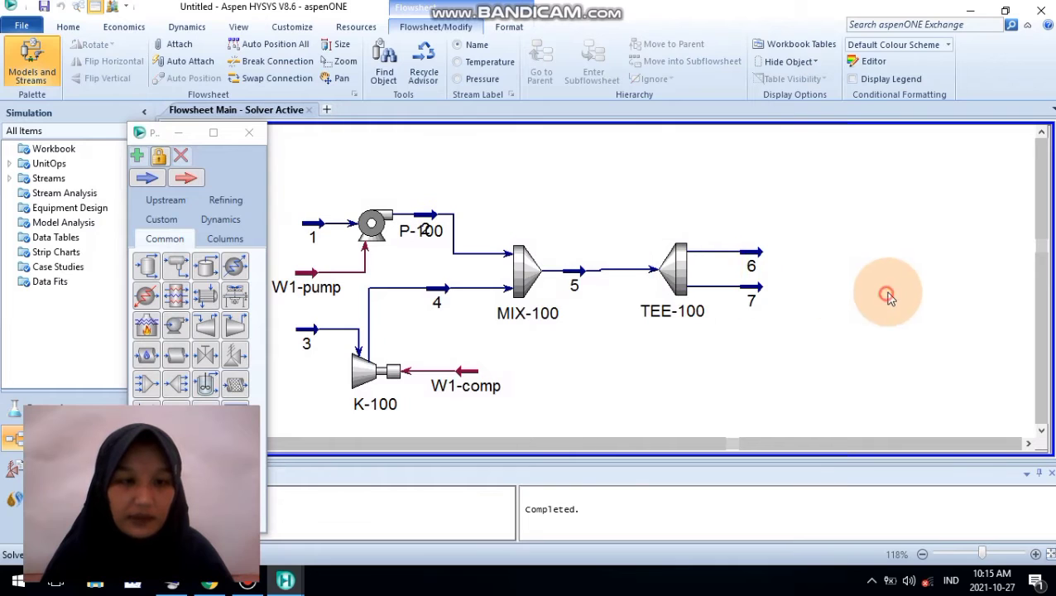
Step: Shift TEE-100 slightly so its inlet lines up straight with stream 5 from the mixer
left_click(676, 282)
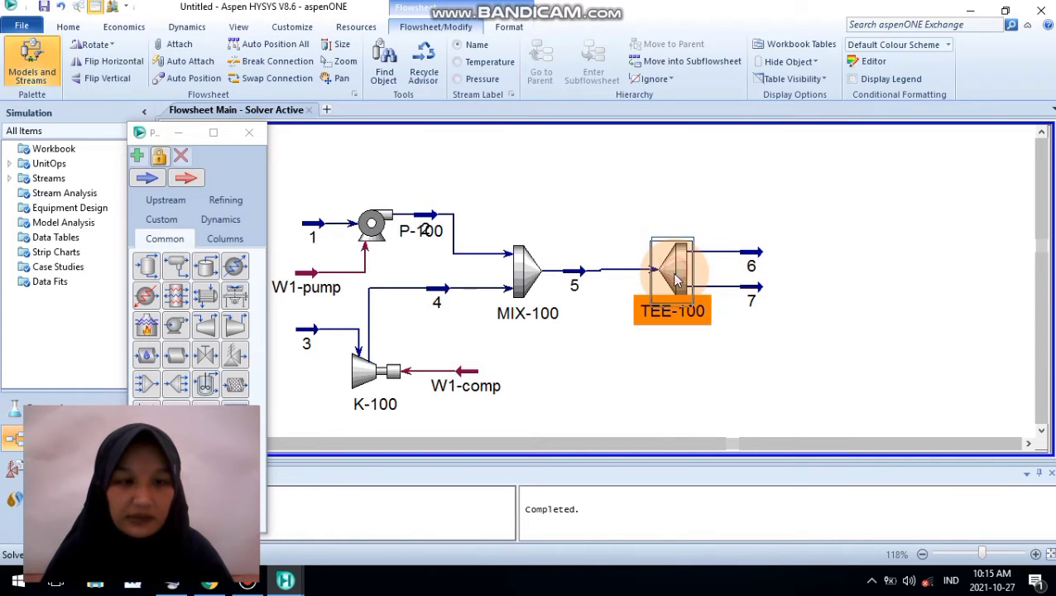
left_click_drag(676, 282, 683, 284)
left_click(768, 313)
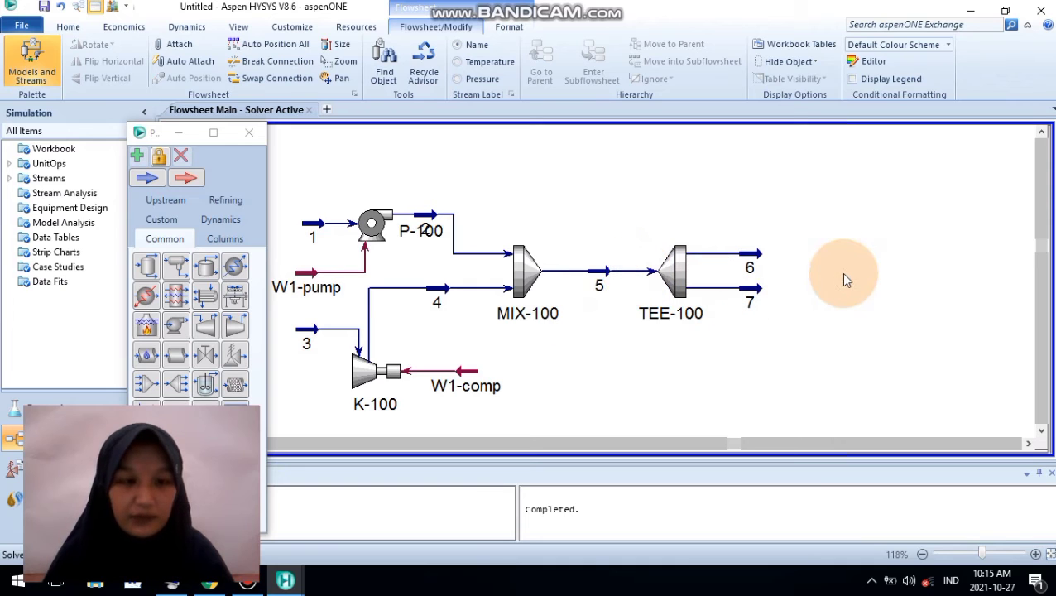
Step: Consult the assignment diagram in the browser, add a Cooler above and beyond stream 6 in Aspen HYSYS, and open its properties
left_click(210, 582)
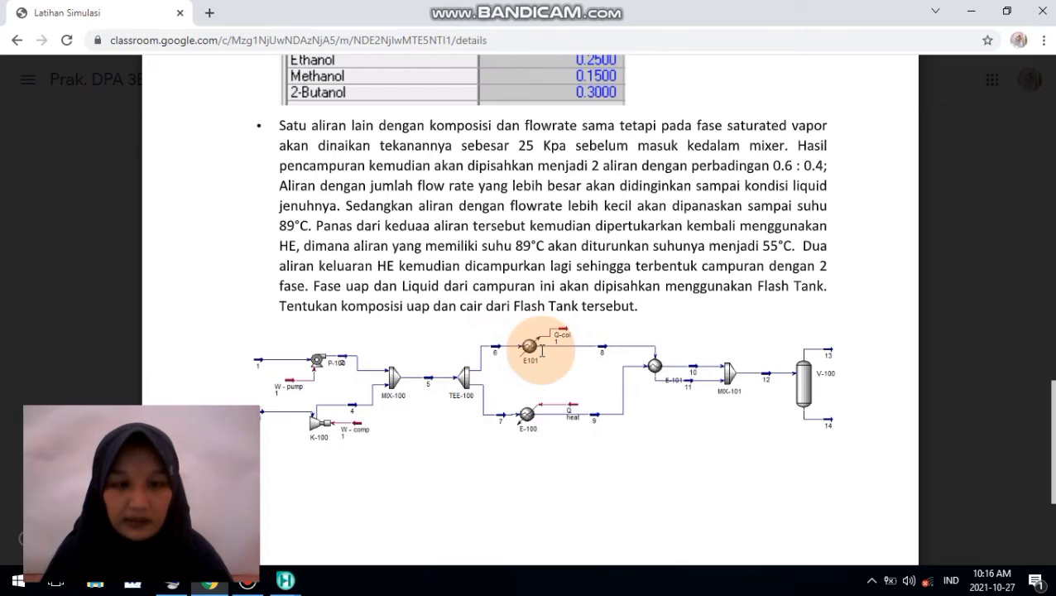
left_click(285, 580)
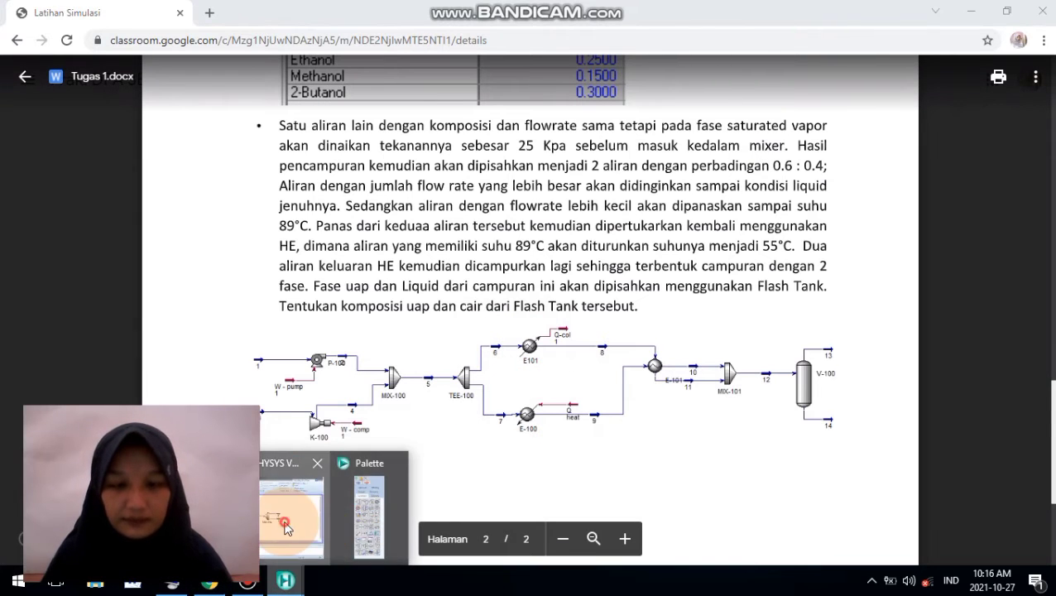
left_click(285, 515)
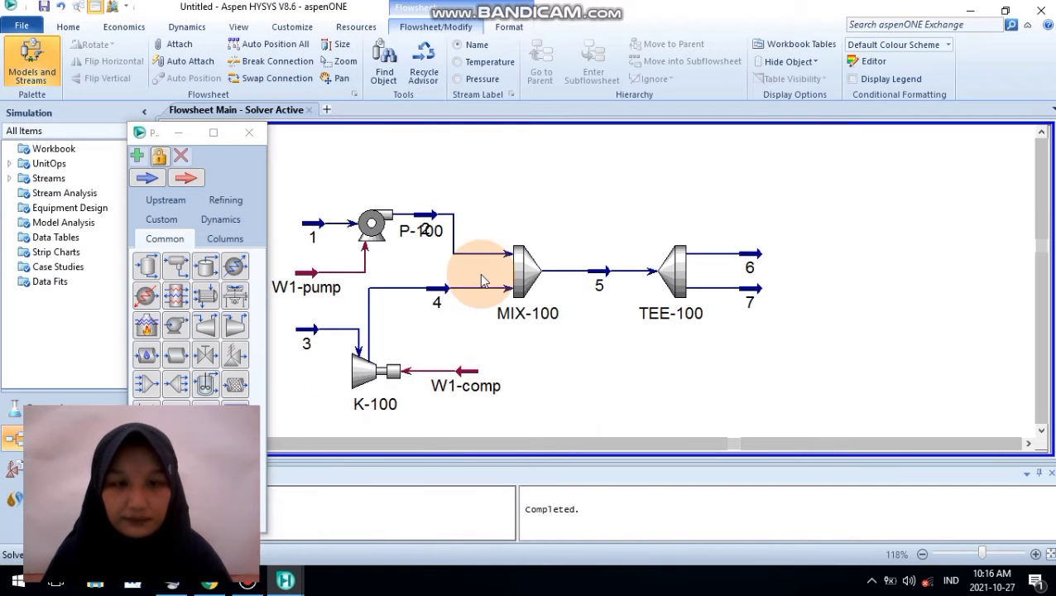
left_click(236, 266)
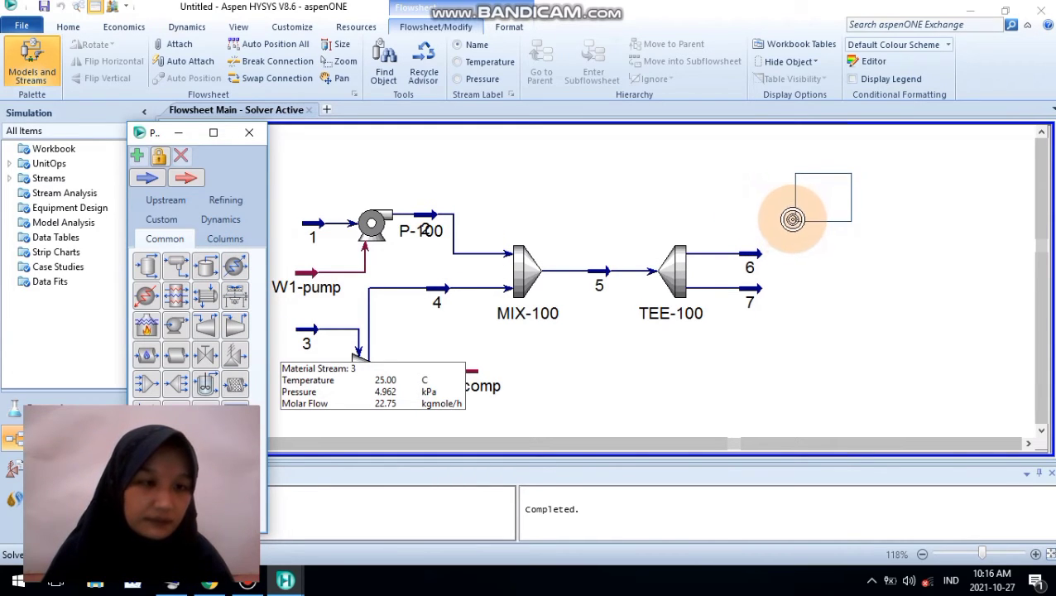
left_click(797, 214)
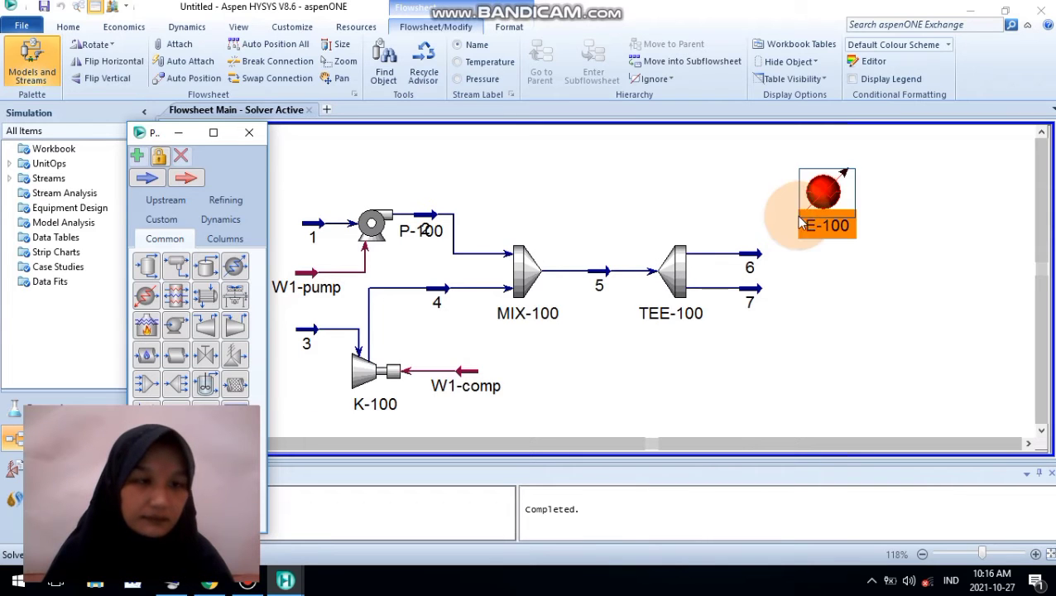
double_click(834, 201)
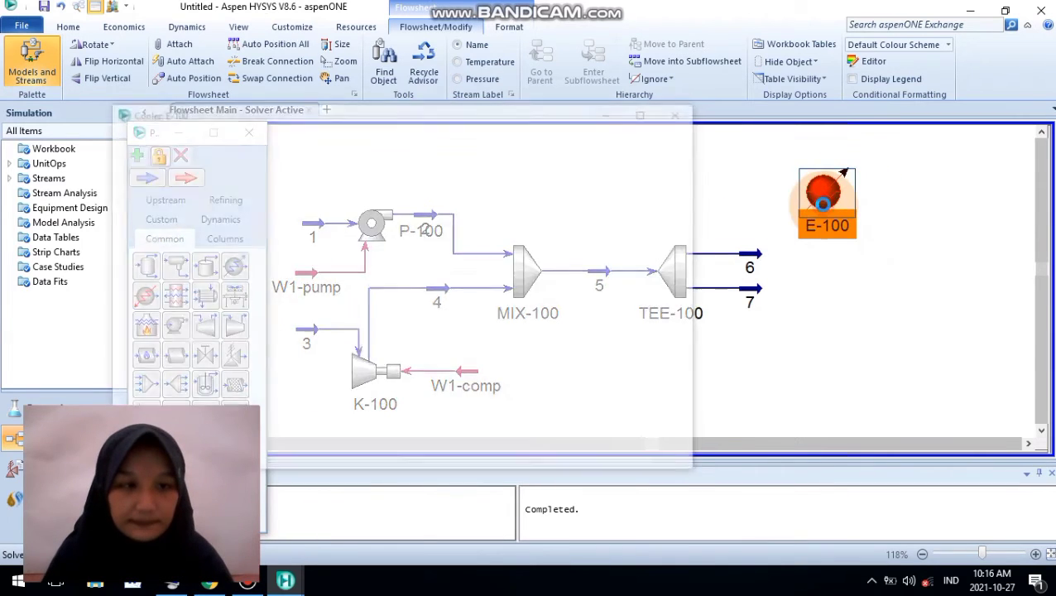
Step: Connect cooler E-100 with inlet stream 6 and outlet stream 8, checking the stream number in the browser assignment diagram
left_click_drag(453, 116, 625, 111)
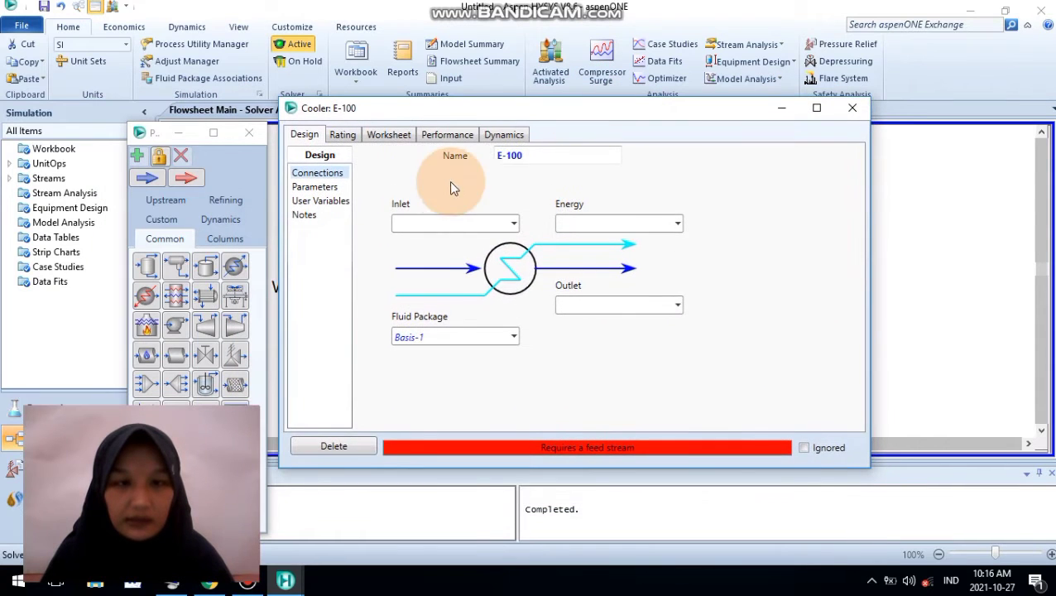
type("6")
left_click(414, 224)
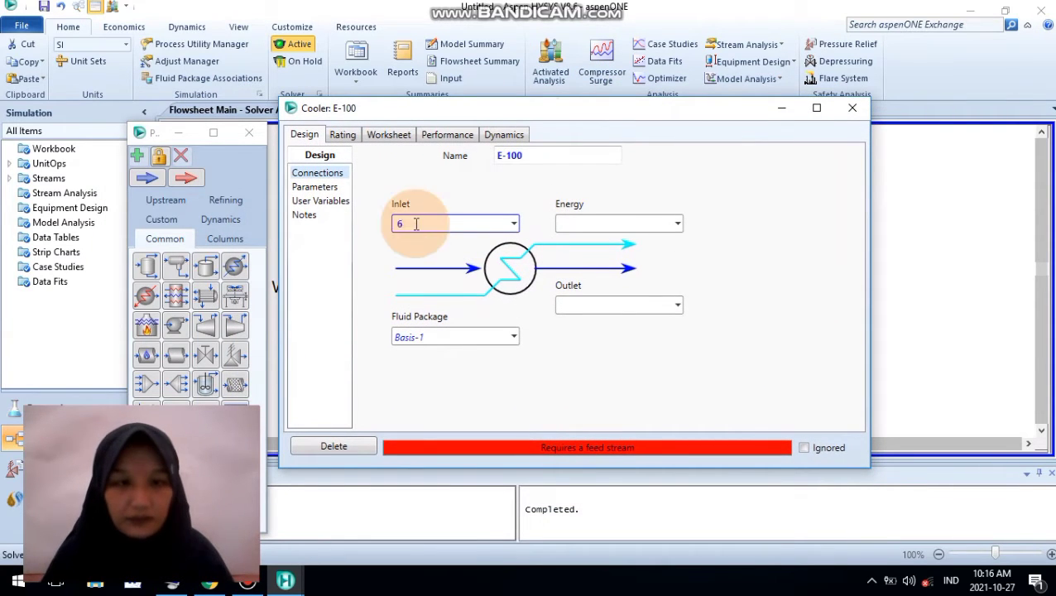
left_click(569, 304)
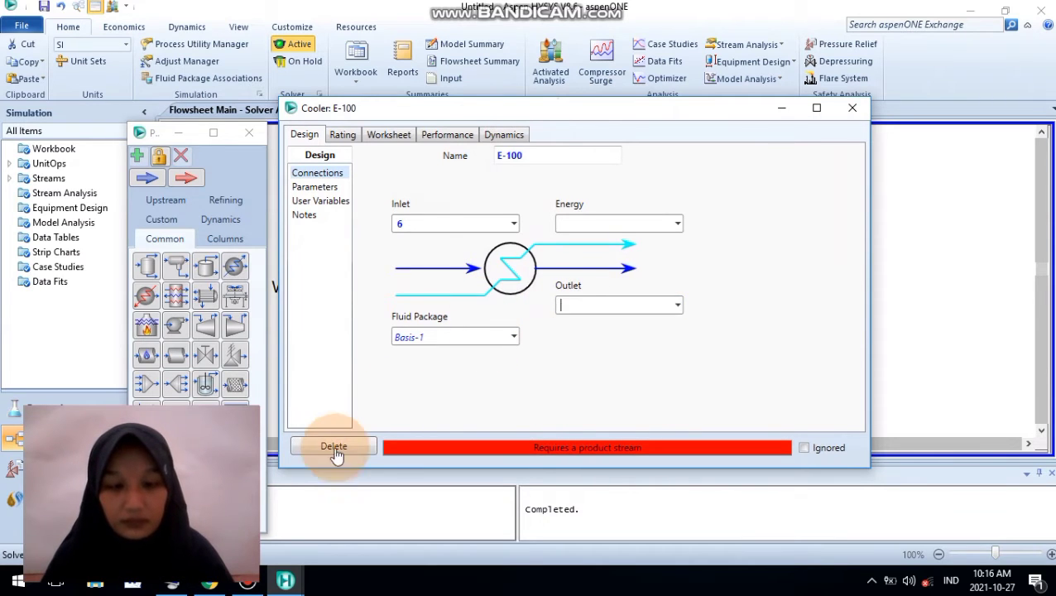
left_click(216, 584)
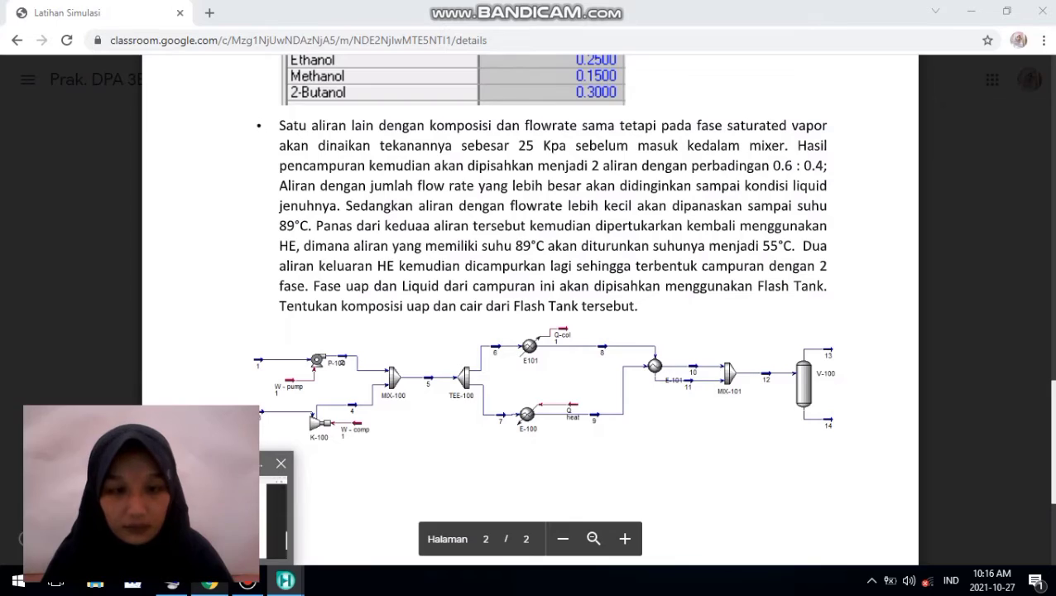
key("alt+Tab")
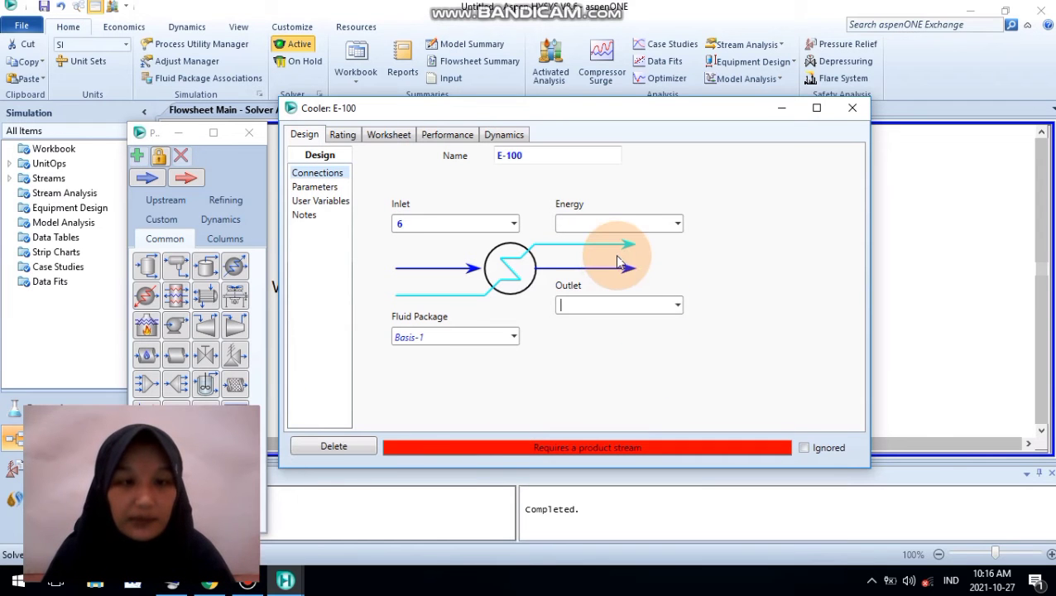
type("8")
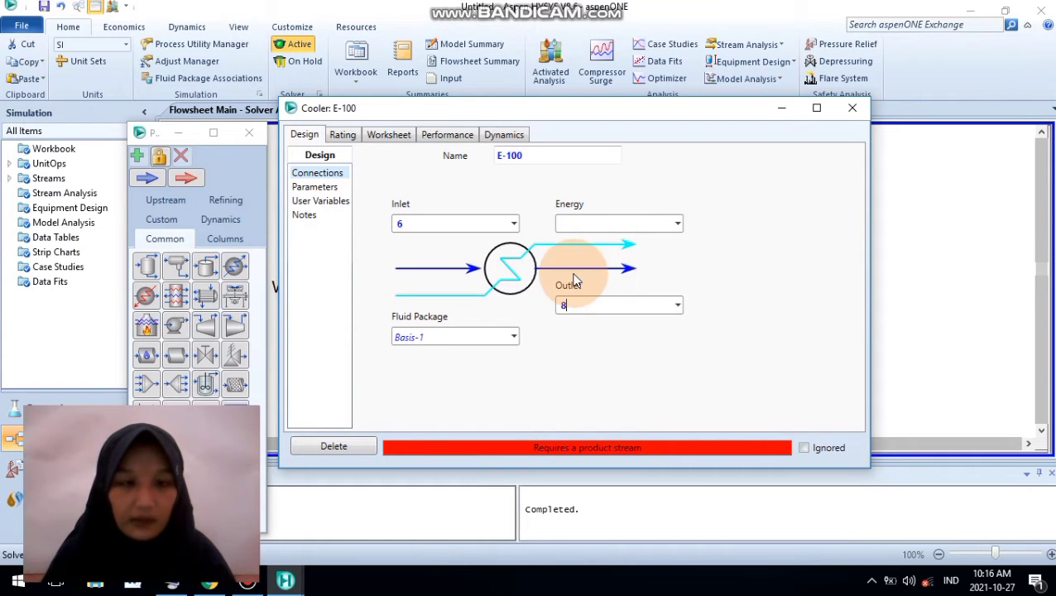
Step: Look up the cooler's energy stream name in the browser diagram and enter Q-col as E-100's energy stream in Aspen HYSYS
left_click(217, 584)
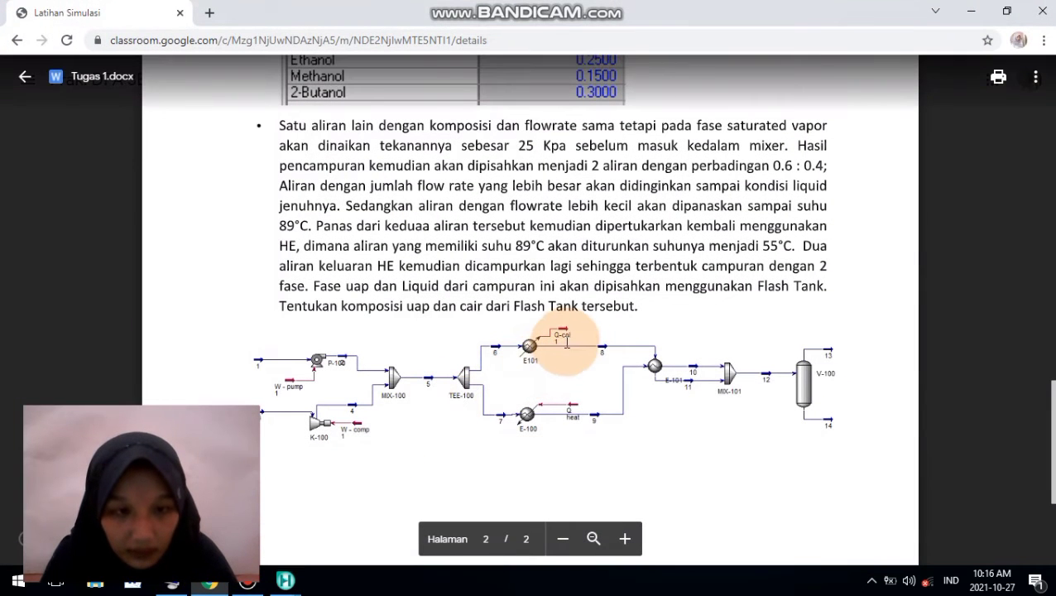
left_click(286, 581)
left_click(352, 530)
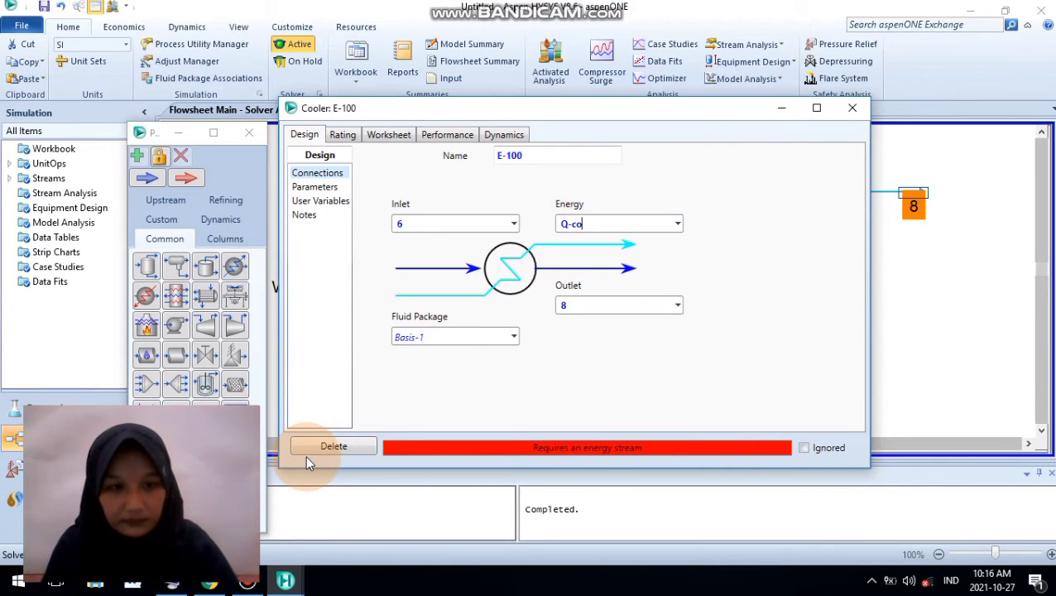
left_click(171, 583)
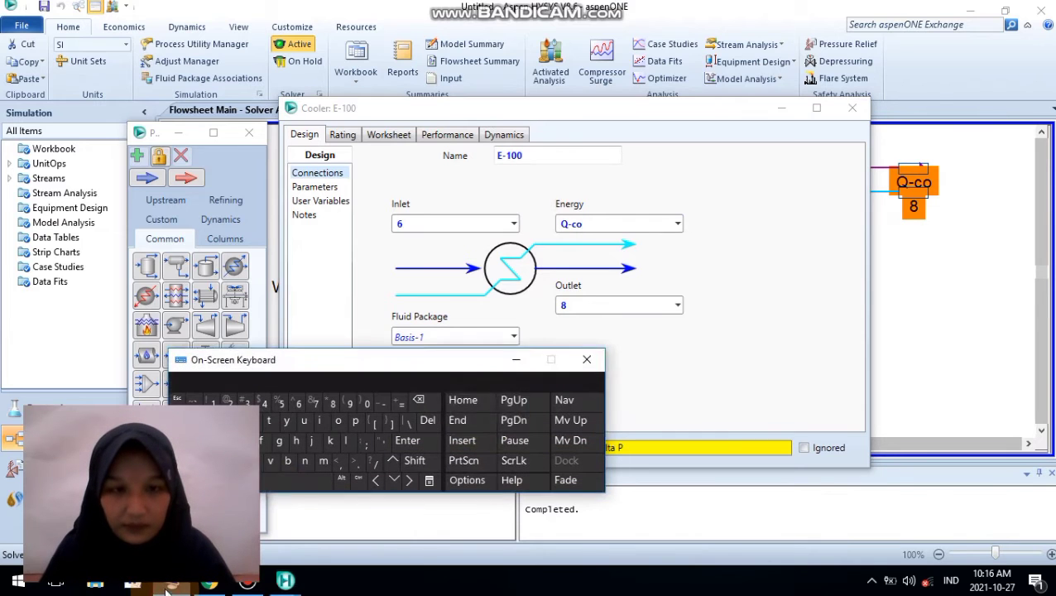
left_click(505, 271)
left_click(631, 224)
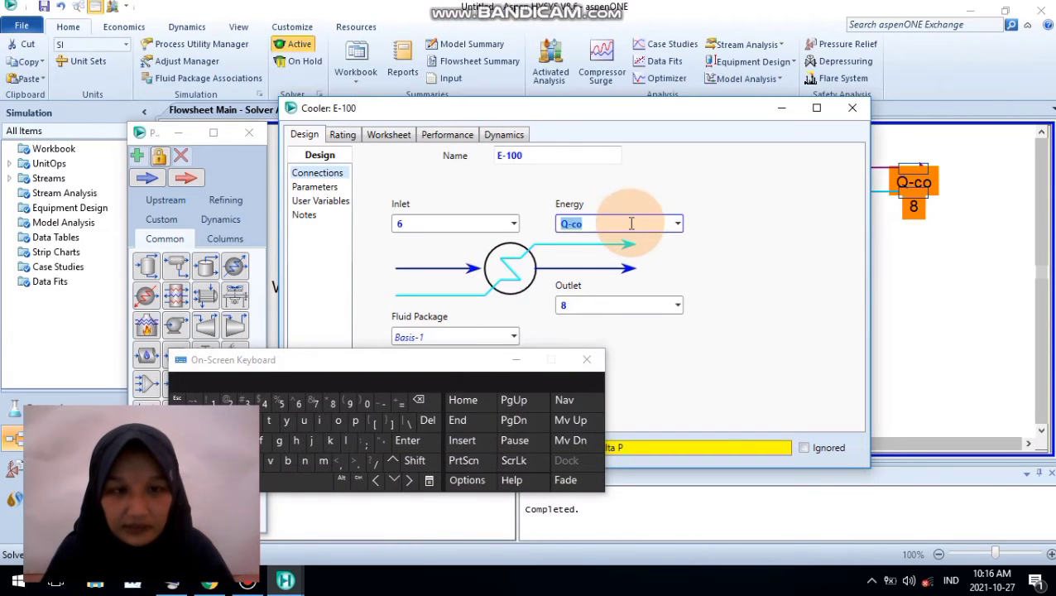
left_click(346, 442)
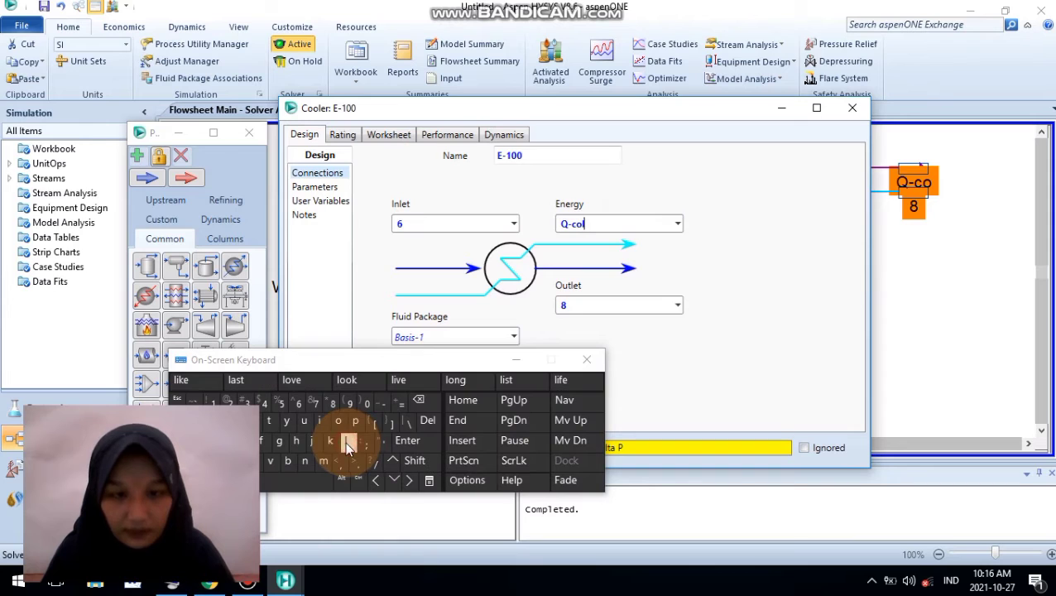
left_click(515, 359)
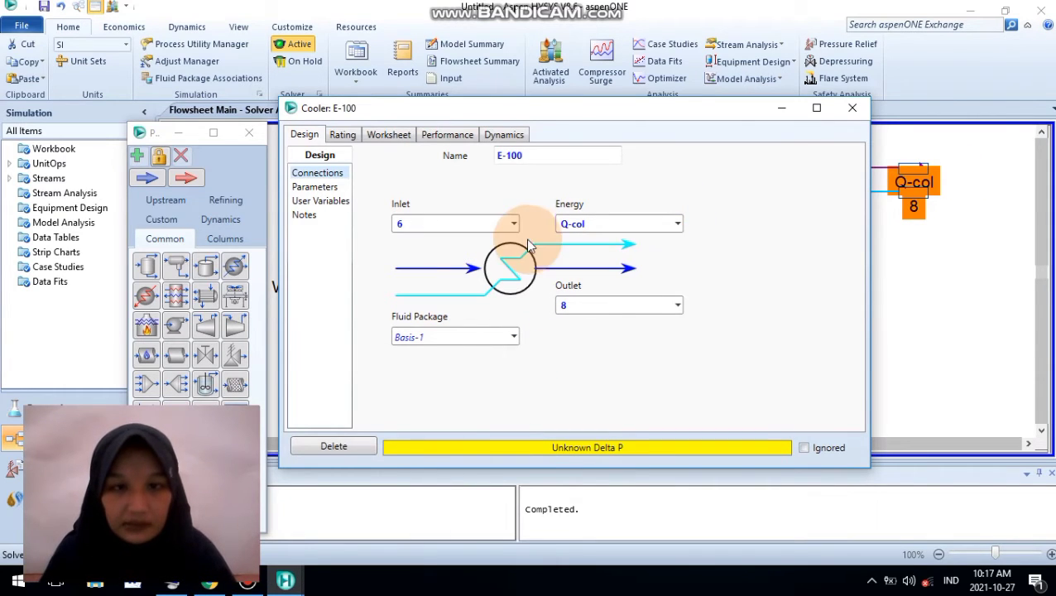
Step: Check the cooling requirement in the browser assignment and set outlet stream 8's temperature to 25 °C in E-100's worksheet
left_click(331, 188)
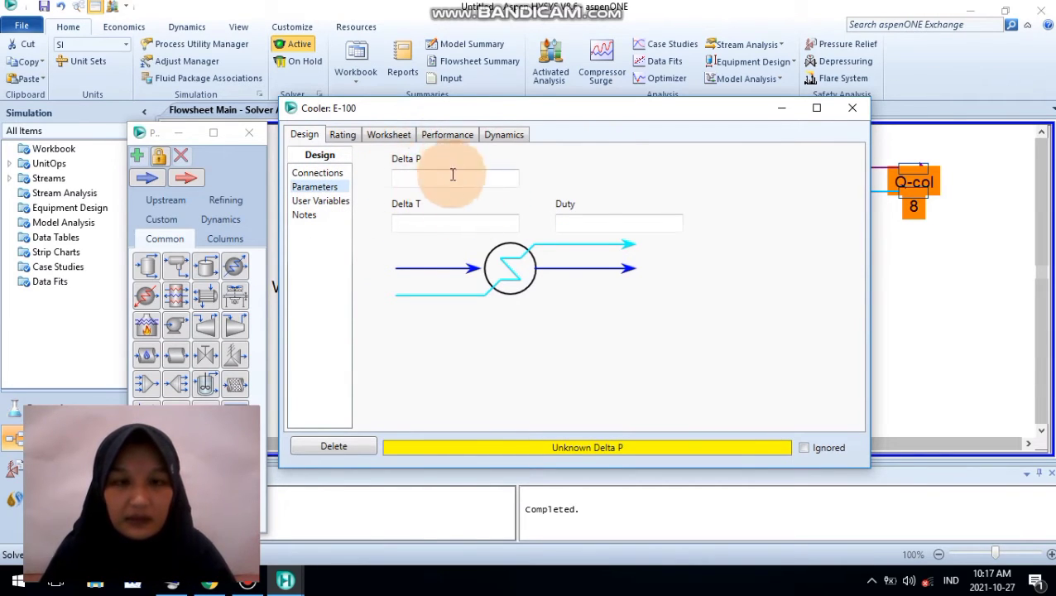
left_click(389, 135)
left_click(673, 190)
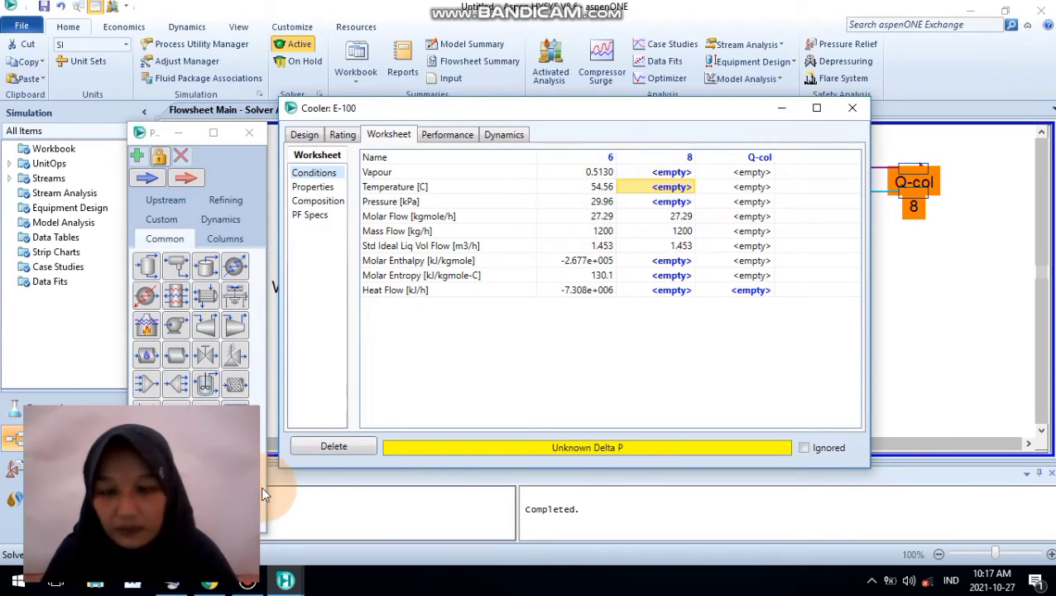
left_click(211, 584)
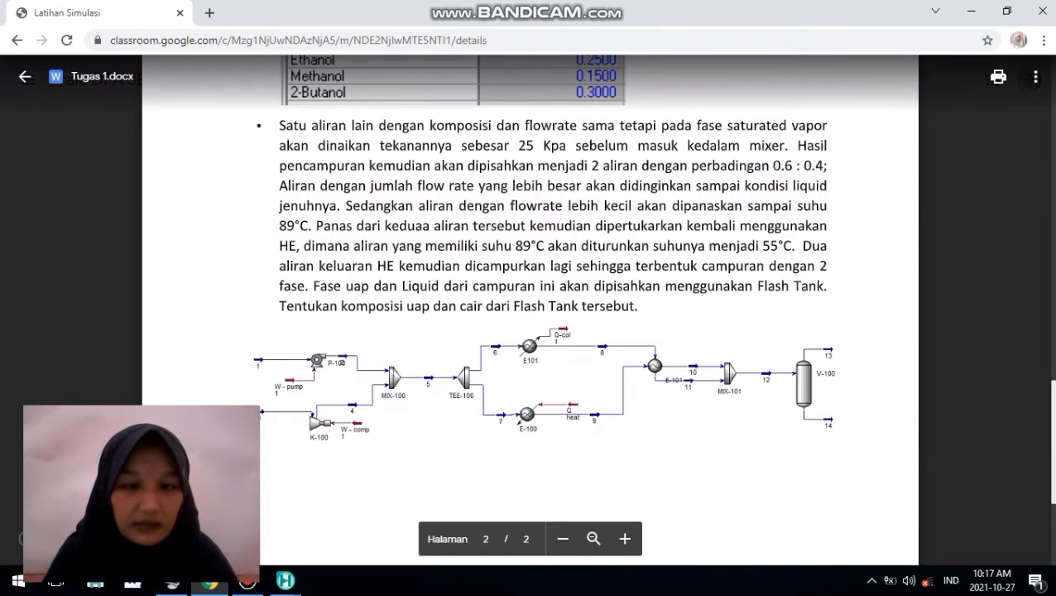
scroll(529, 290, "up", 3)
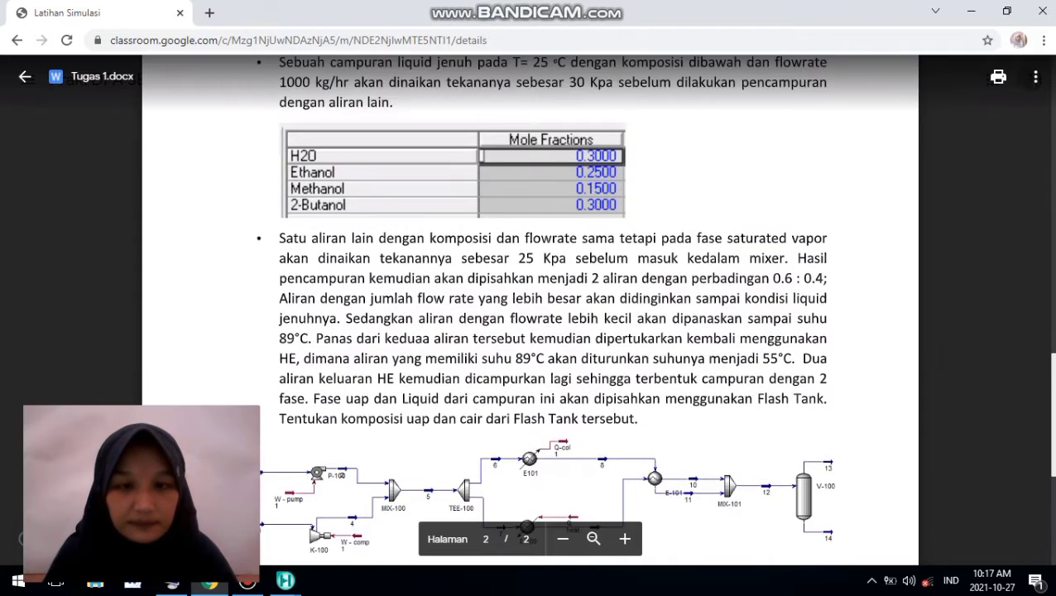
scroll(530, 331, "up", 2)
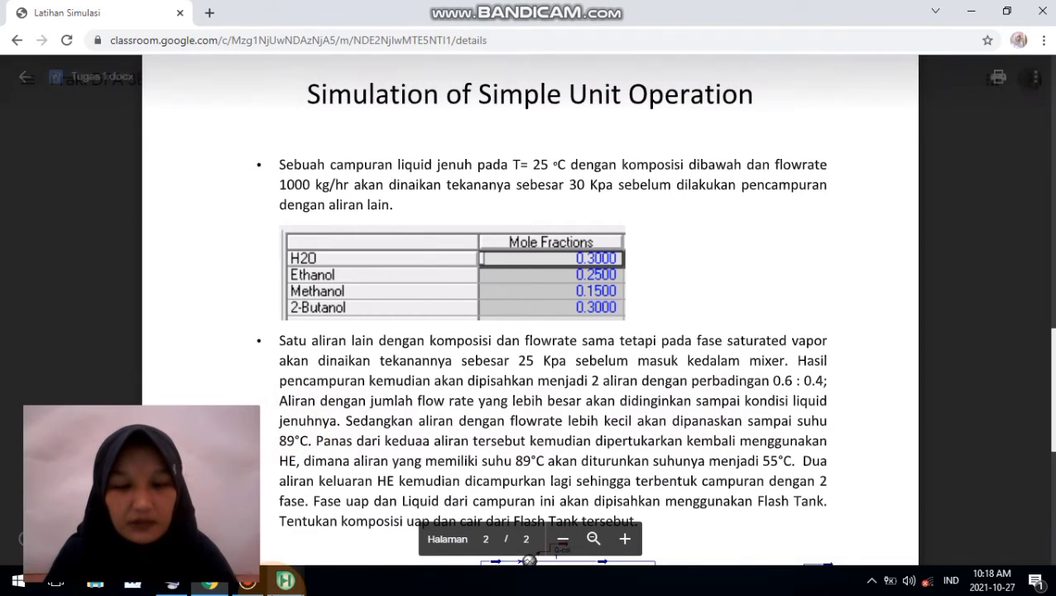
mouse_move(286, 580)
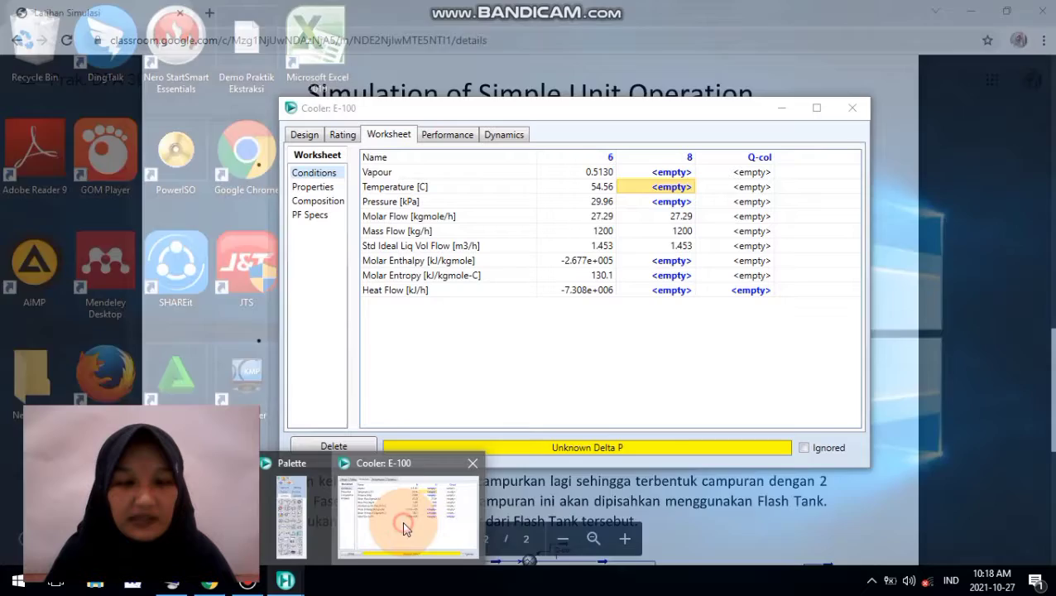
left_click(404, 518)
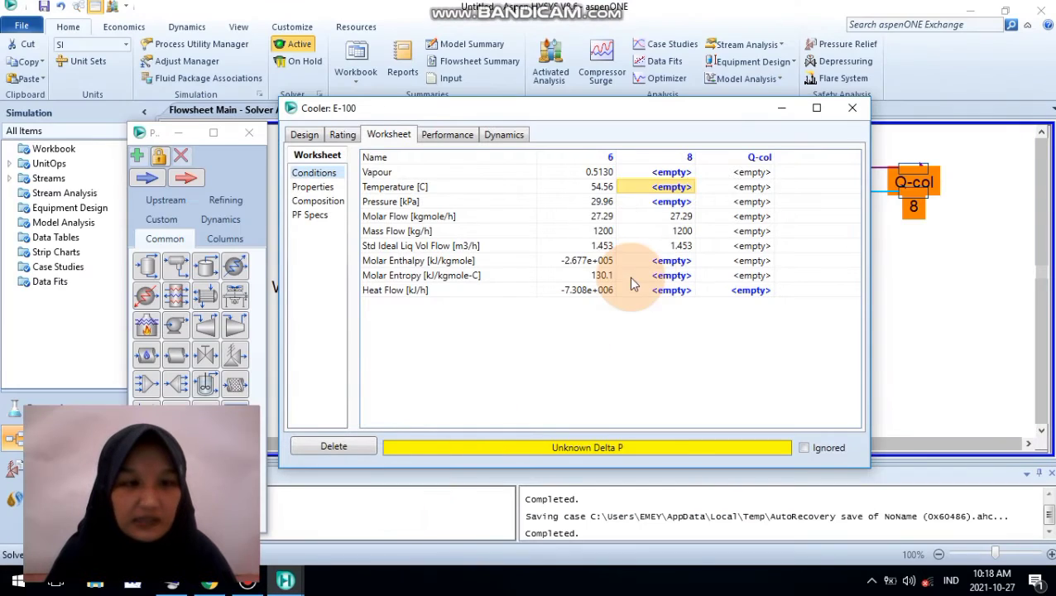
left_click(672, 187)
type("2")
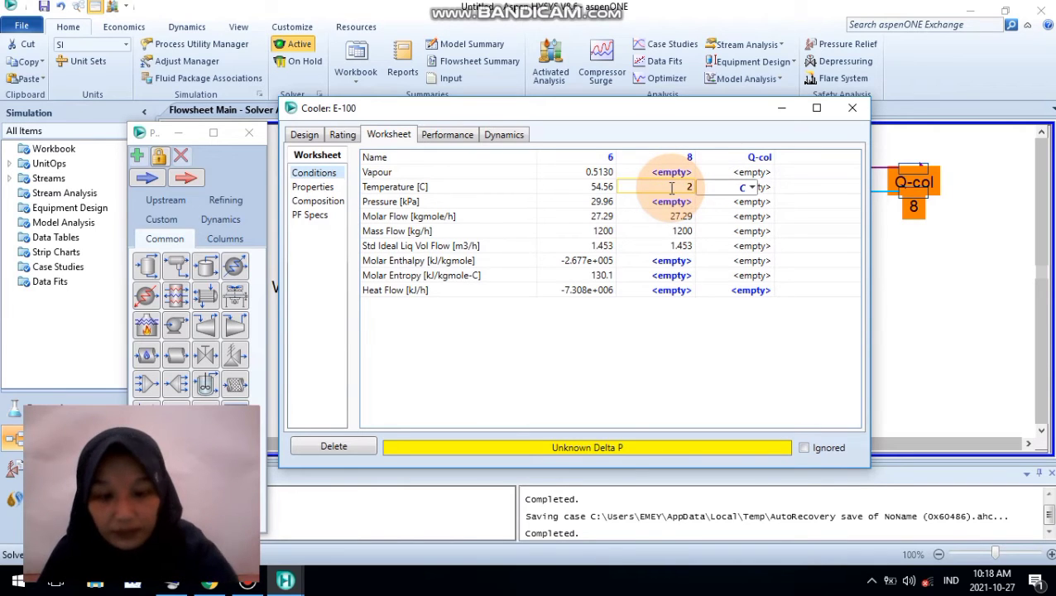
type("5")
key("Return")
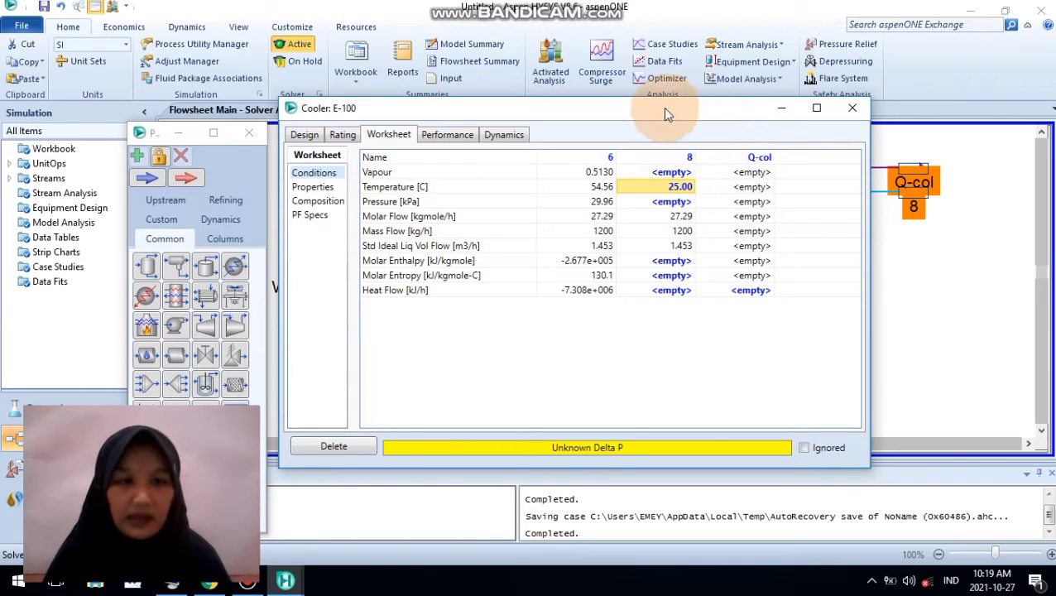
Step: Set the pressure of stream 8 to 29.96 kPa in E-100's worksheet and close the cooler's properties
left_click(660, 204)
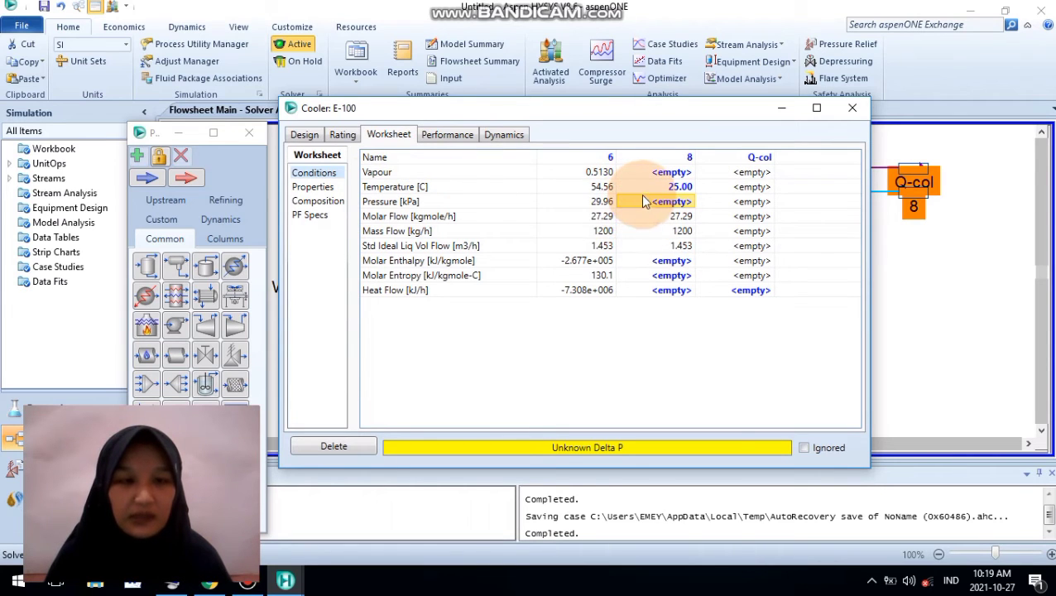
type("2")
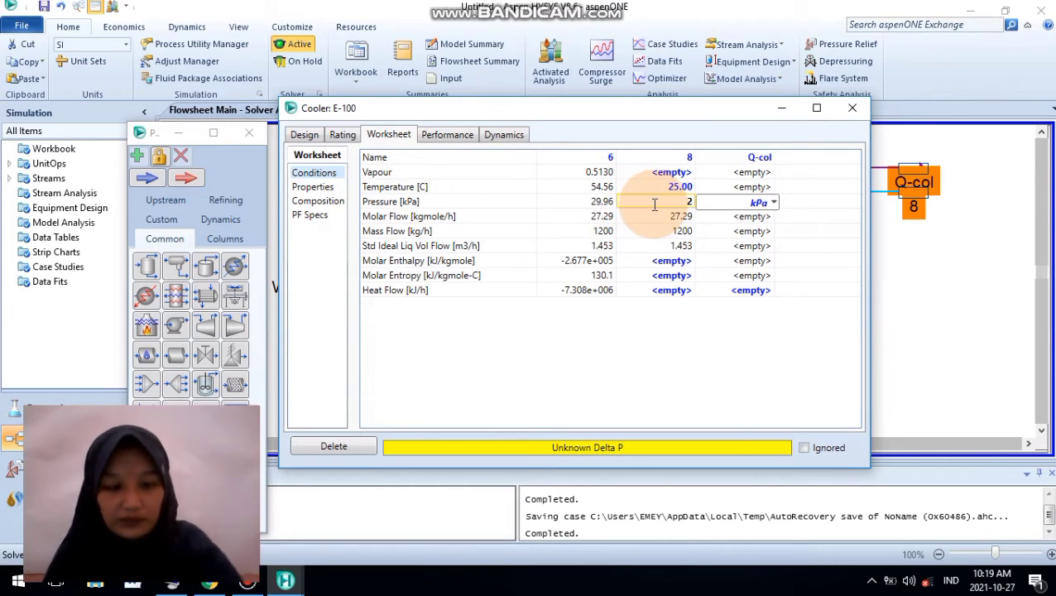
type("9.96")
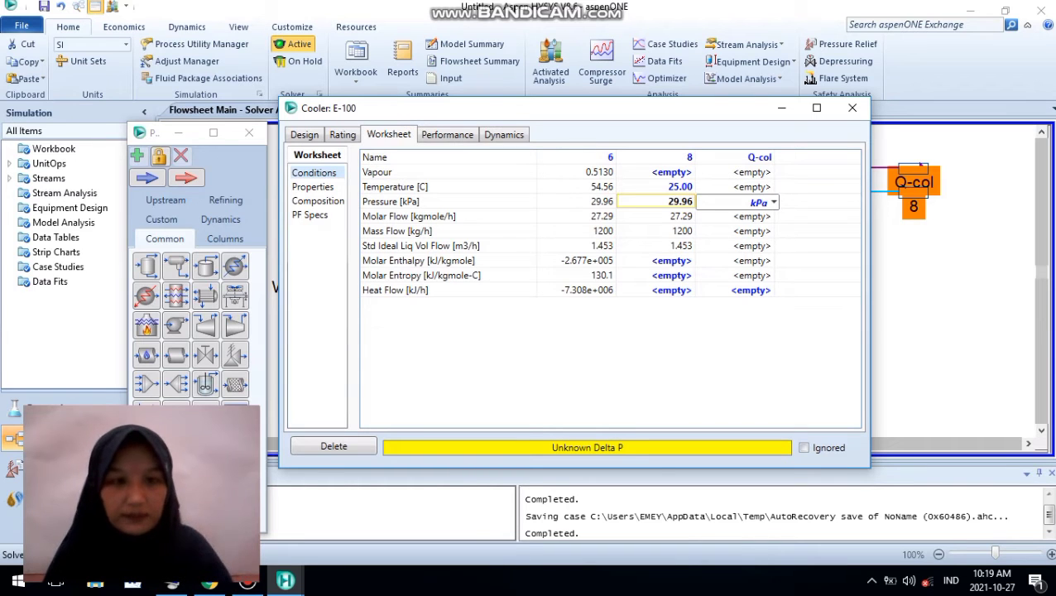
left_click(646, 346)
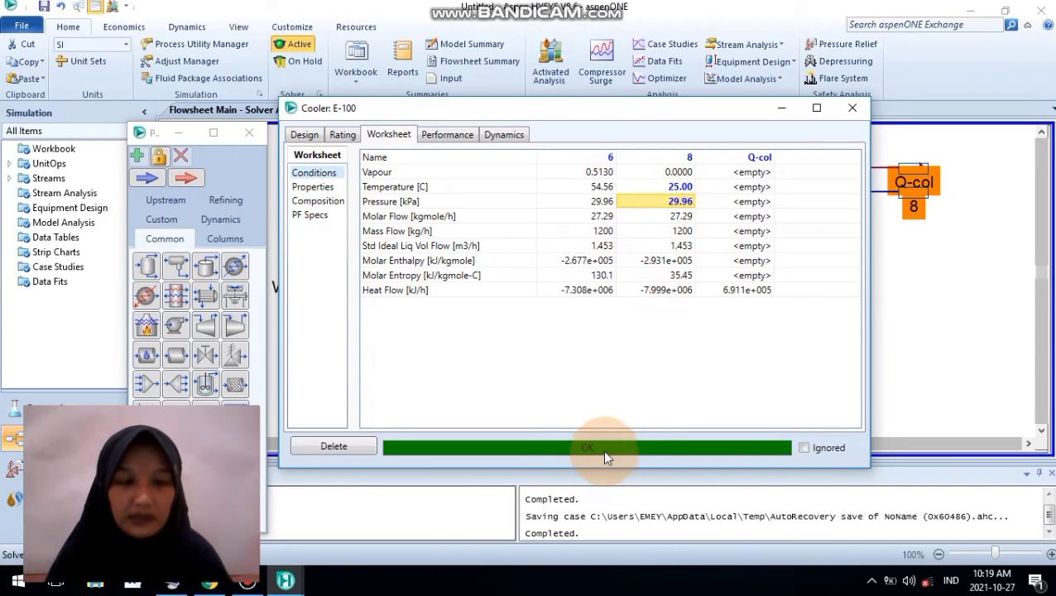
left_click(844, 116)
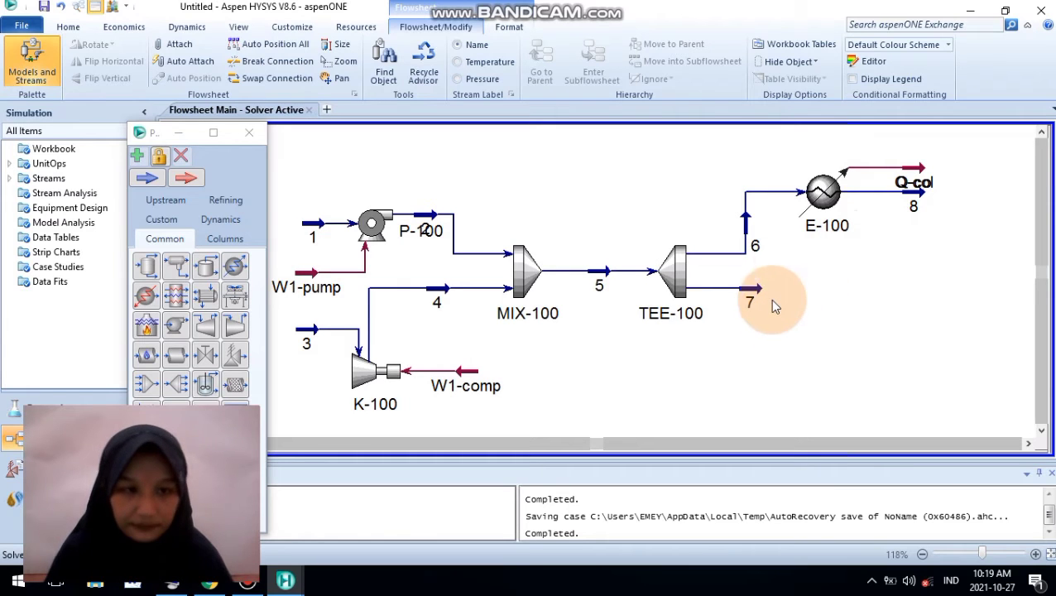
Step: Rearrange cooler E-100 and streams 6 and 8 so that both streams line up horizontally on either side of the cooler
left_click_drag(820, 194, 768, 194)
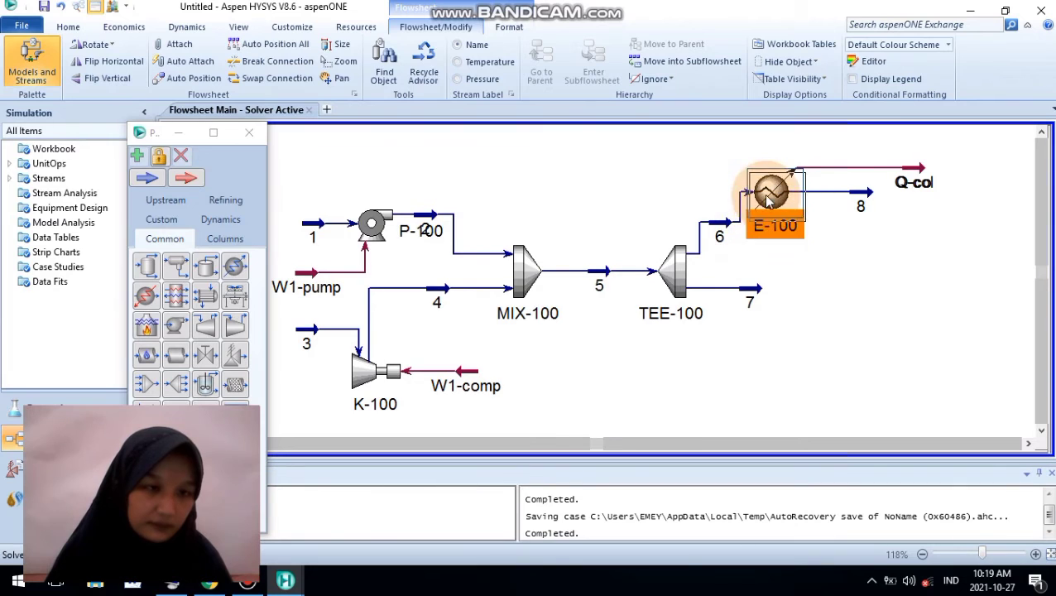
left_click_drag(719, 234, 853, 201)
left_click(777, 189)
left_click(814, 236)
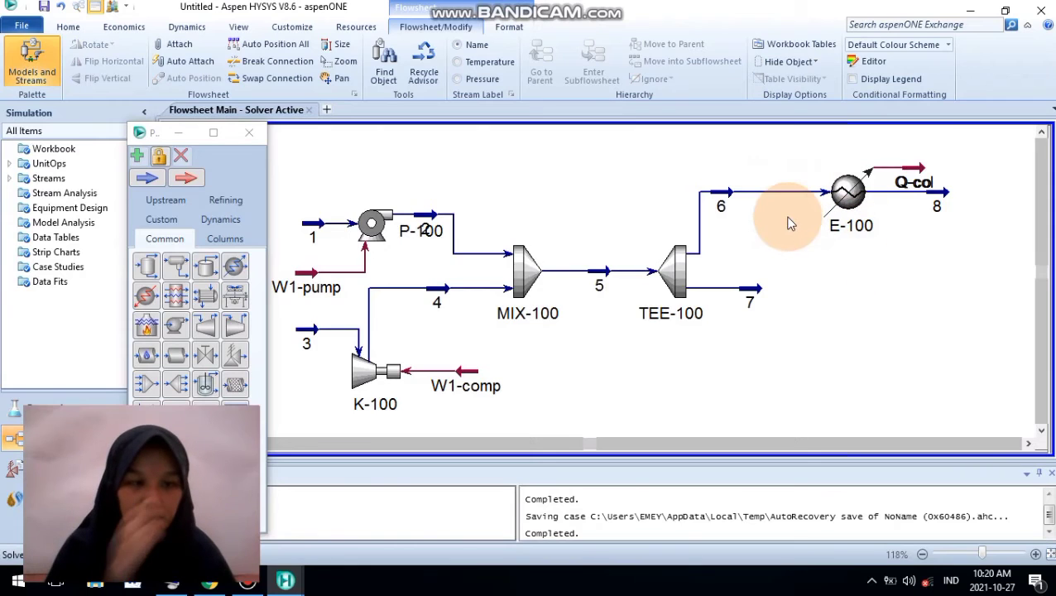
left_click_drag(943, 192, 964, 199)
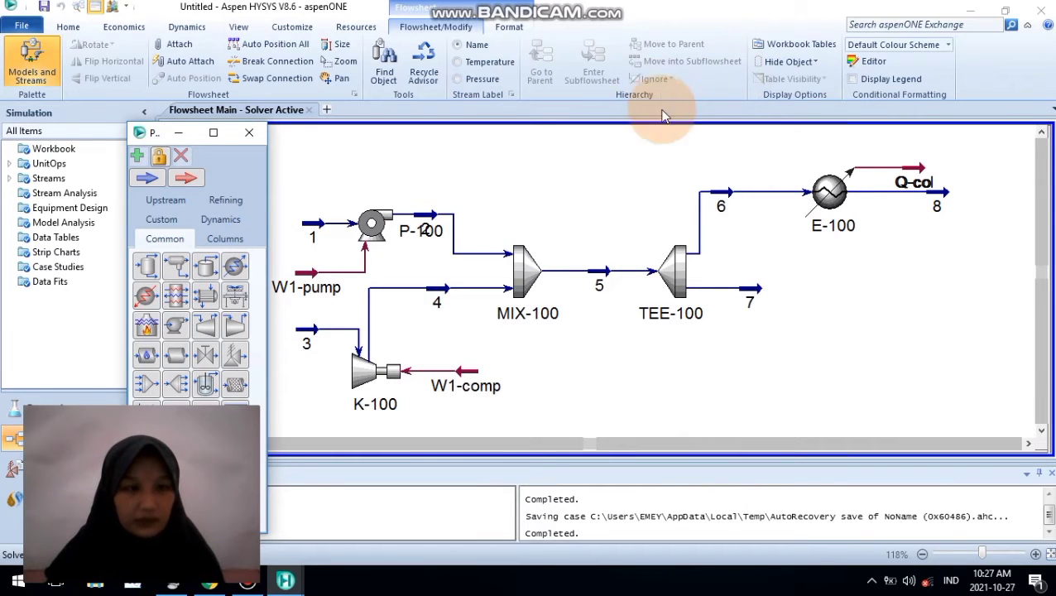
Step: Review the heating requirement in the browser assignment and add a Heater below and beyond stream 7 in Aspen HYSYS
left_click(213, 585)
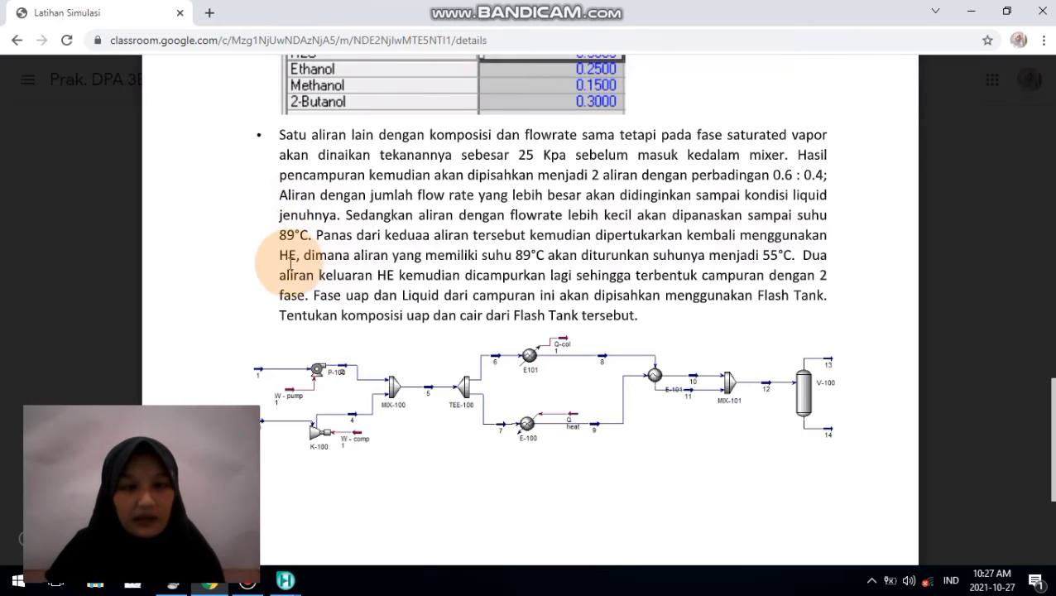
mouse_move(285, 579)
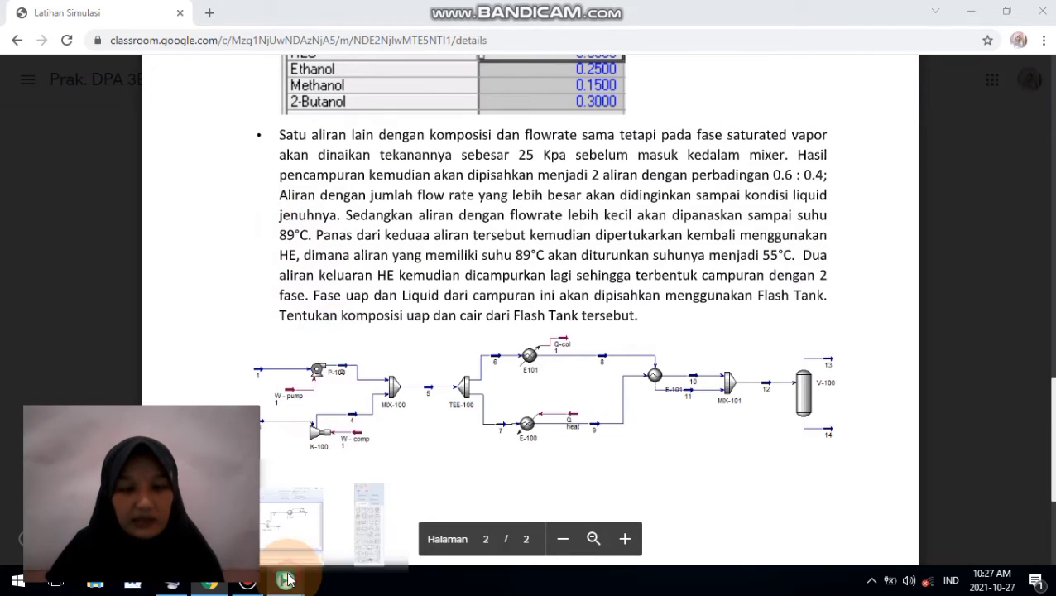
left_click(301, 509)
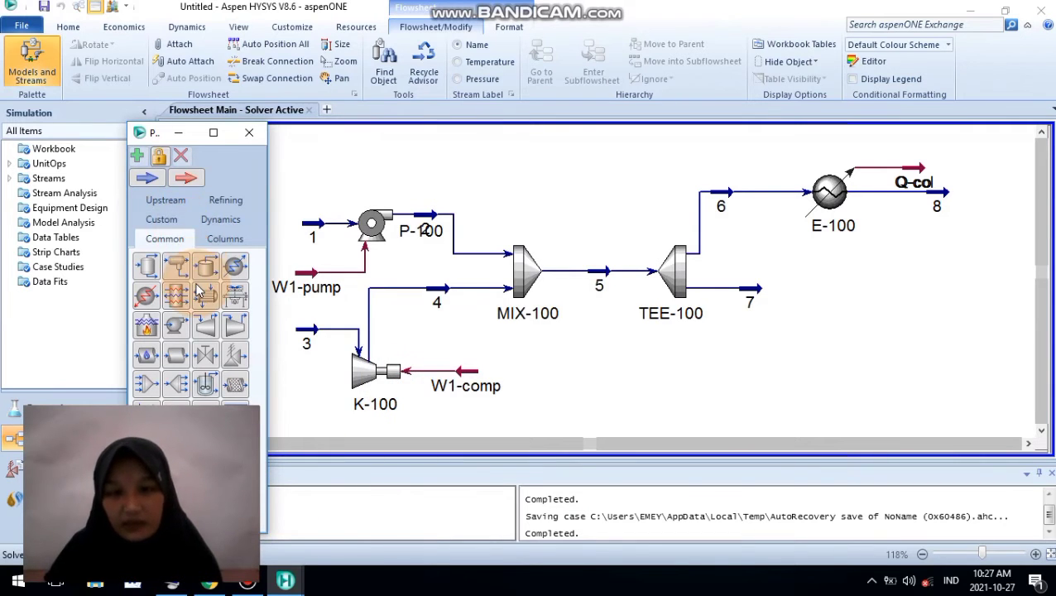
left_click(146, 298)
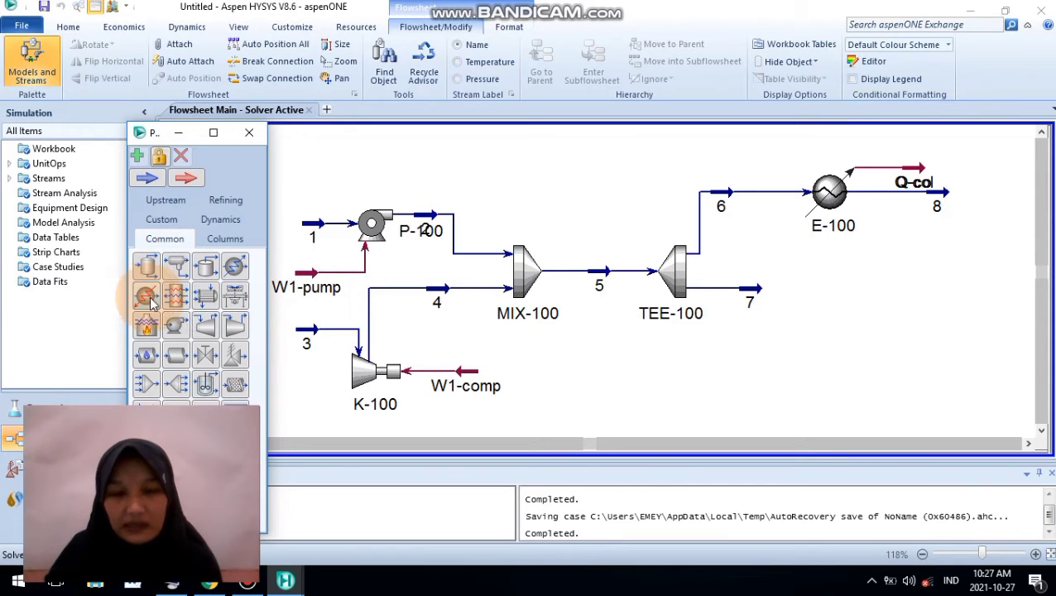
left_click(813, 331)
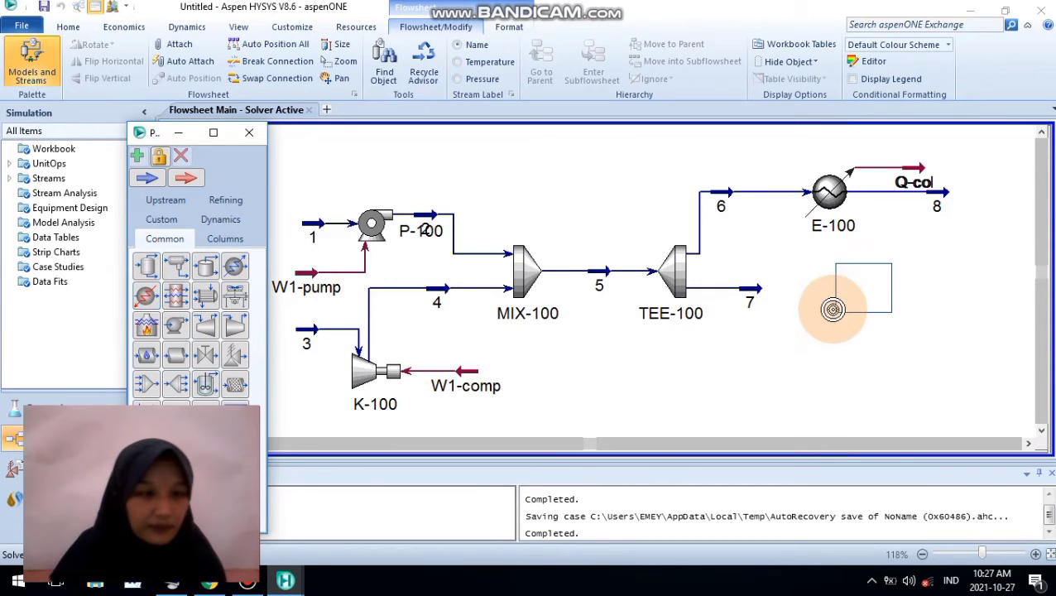
left_click_drag(812, 330, 805, 357)
left_click(511, 414)
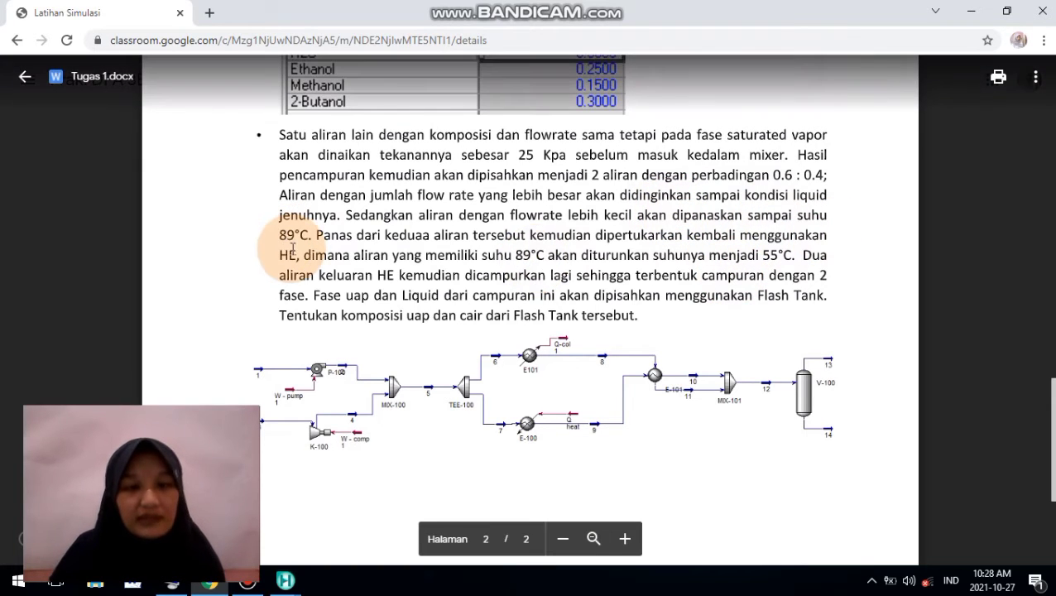
Step: Return to Aspen HYSYS, open heater E-101's properties and connect stream 7 as its inlet
mouse_move(287, 585)
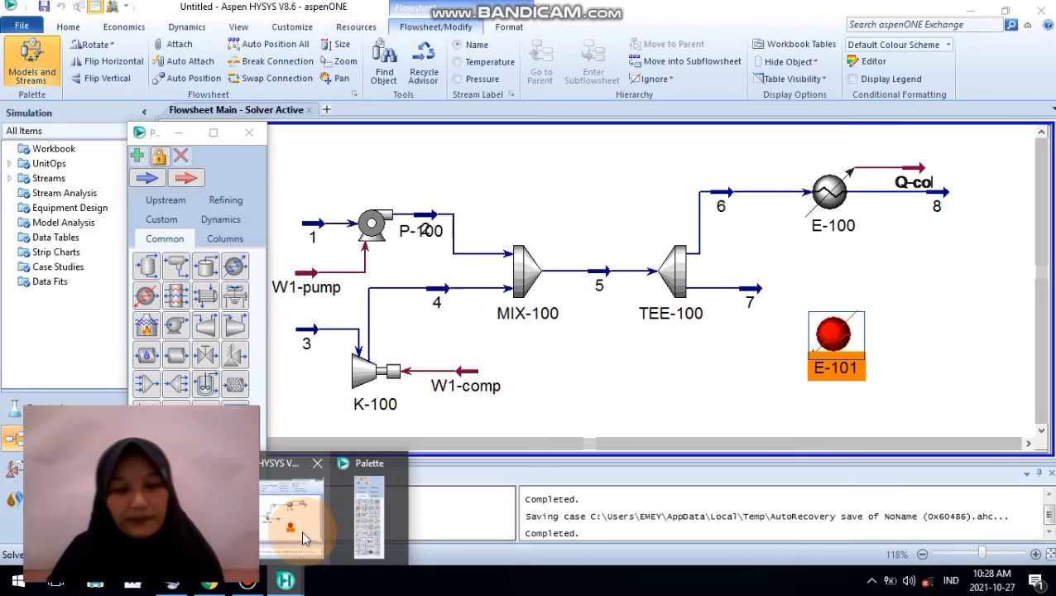
left_click(303, 538)
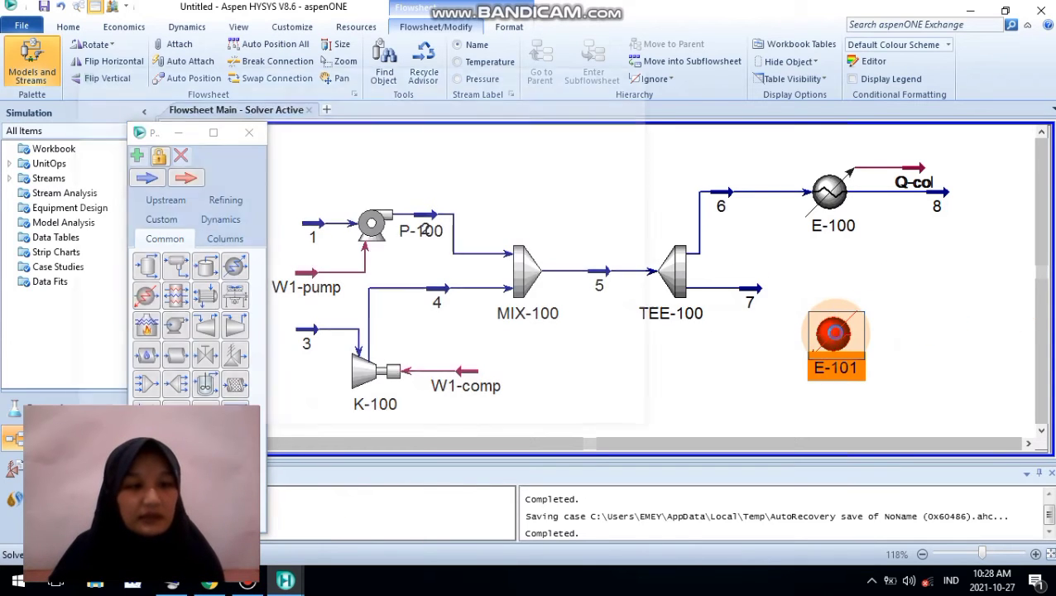
double_click(835, 334)
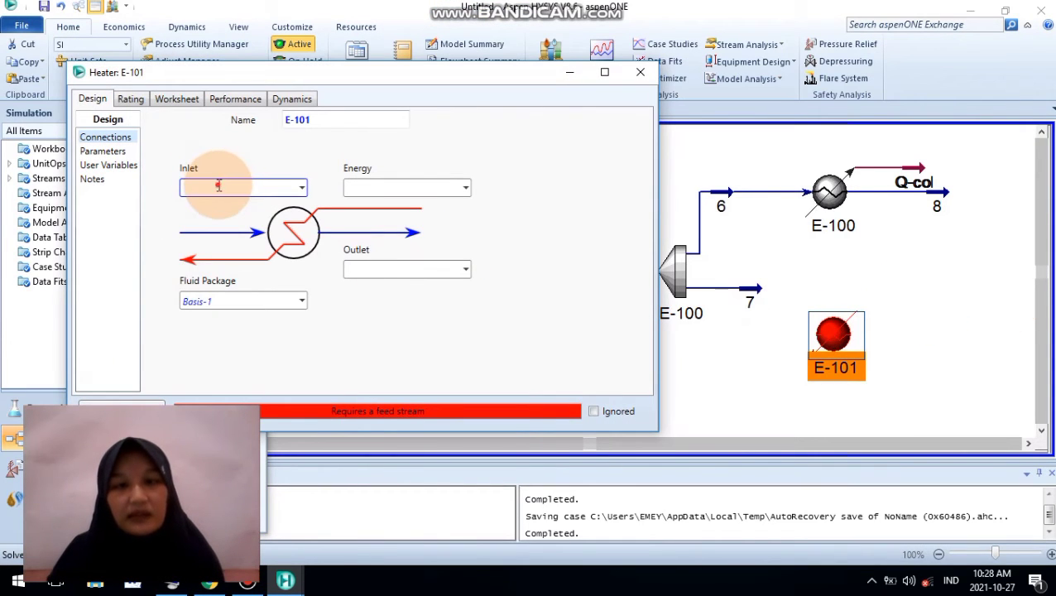
type("7")
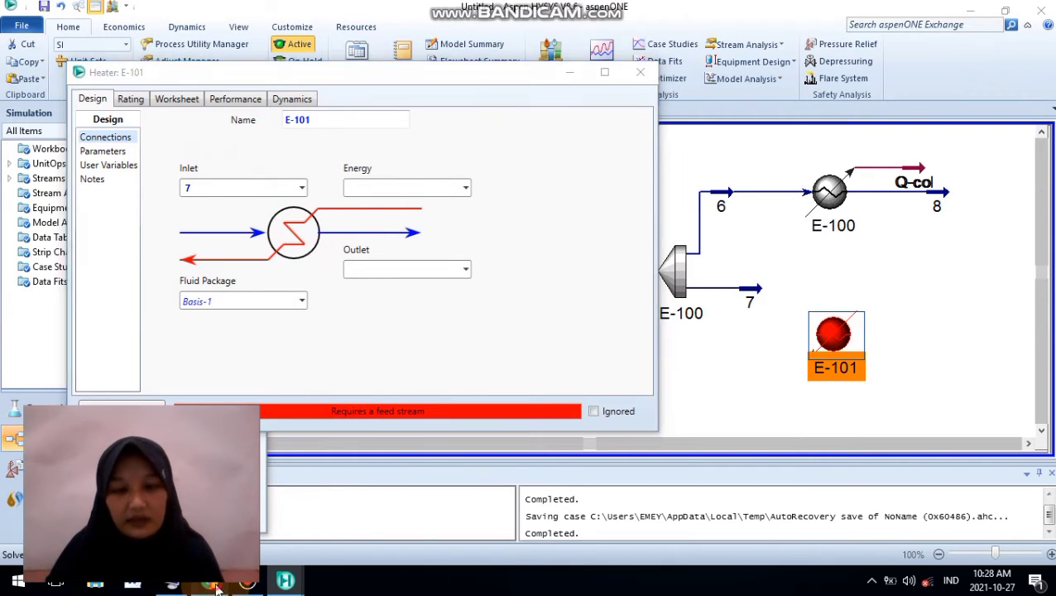
Step: Check the heater's streams in the browser assignment's diagram and connect energy stream Q-heat and outlet stream 9 to E-101
left_click(285, 580)
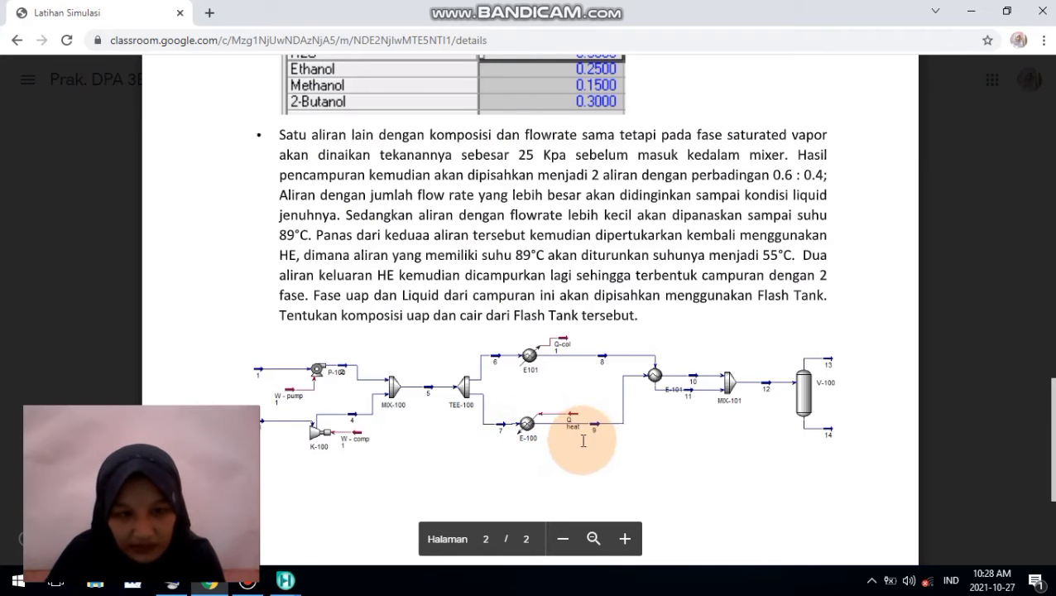
mouse_move(285, 580)
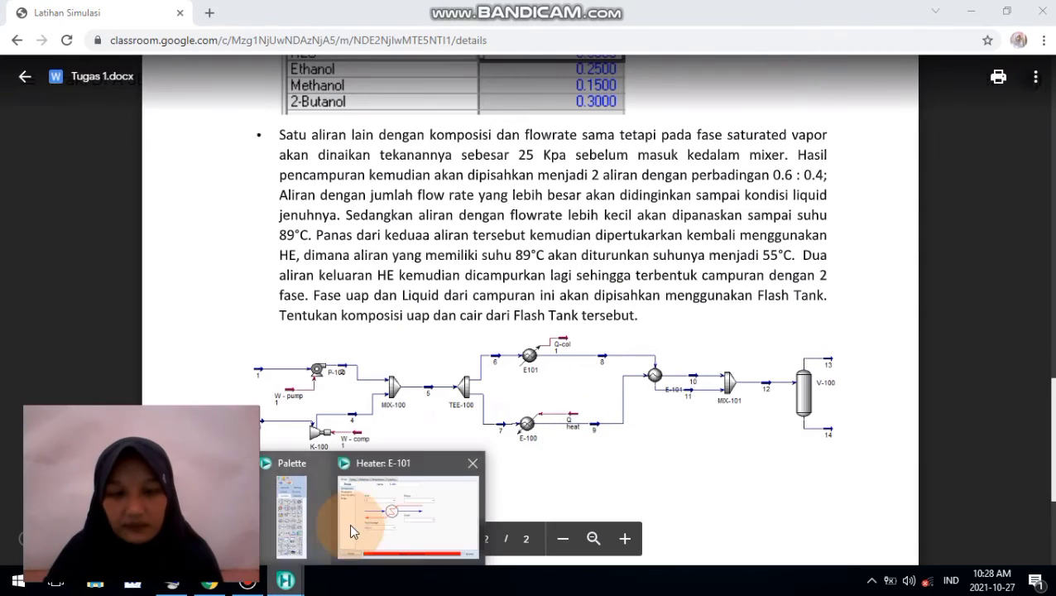
left_click(370, 513)
left_click(404, 188)
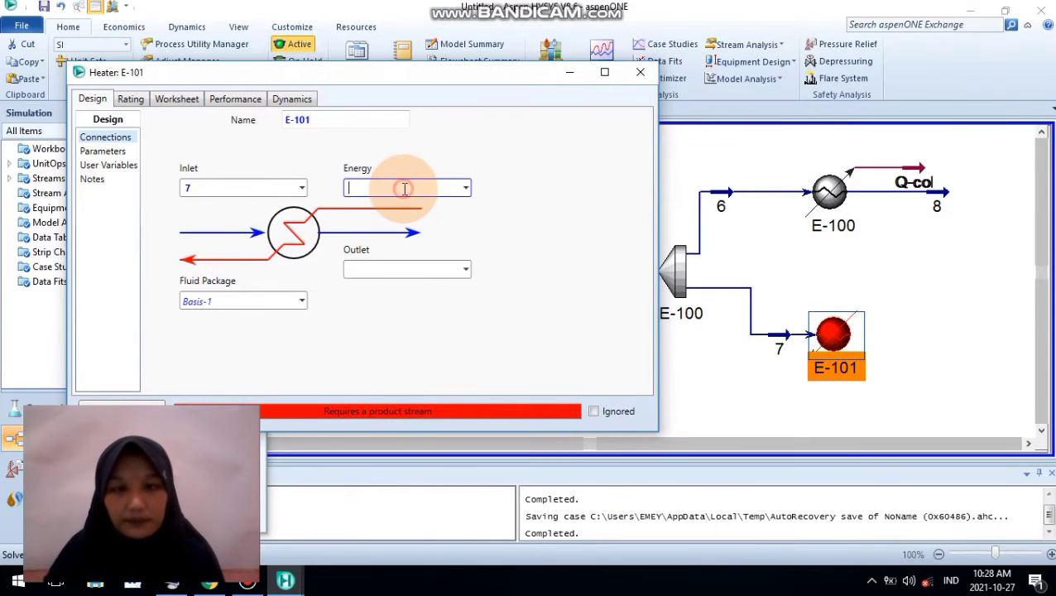
type("Q-heat")
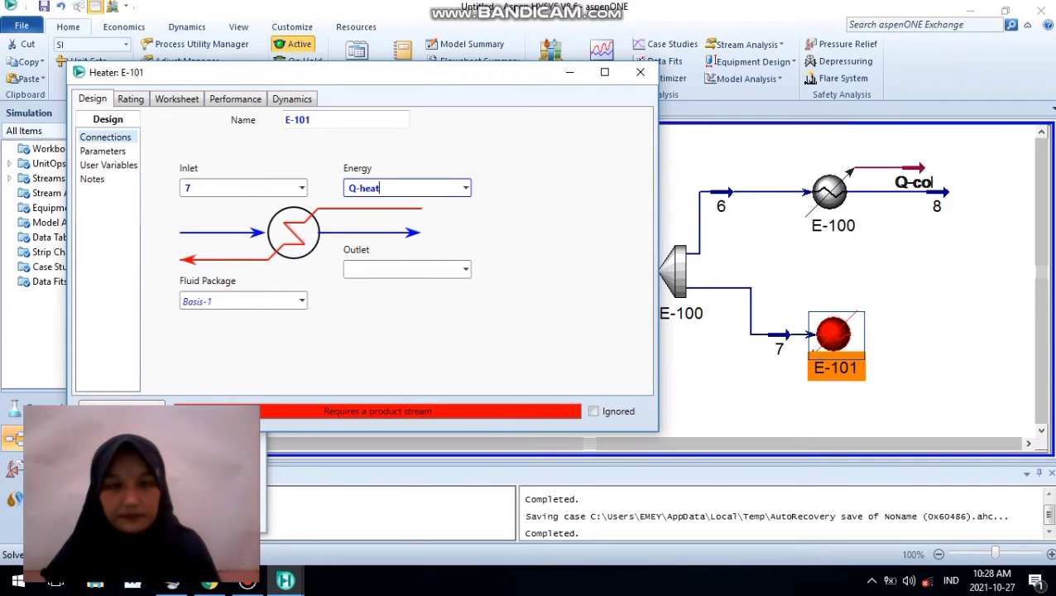
left_click(395, 270)
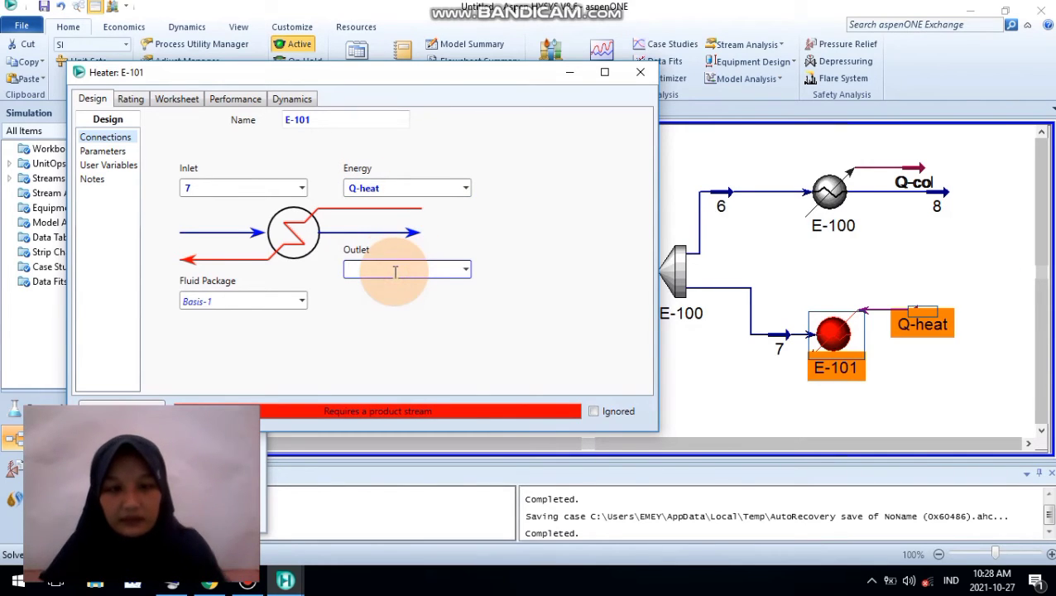
type("9")
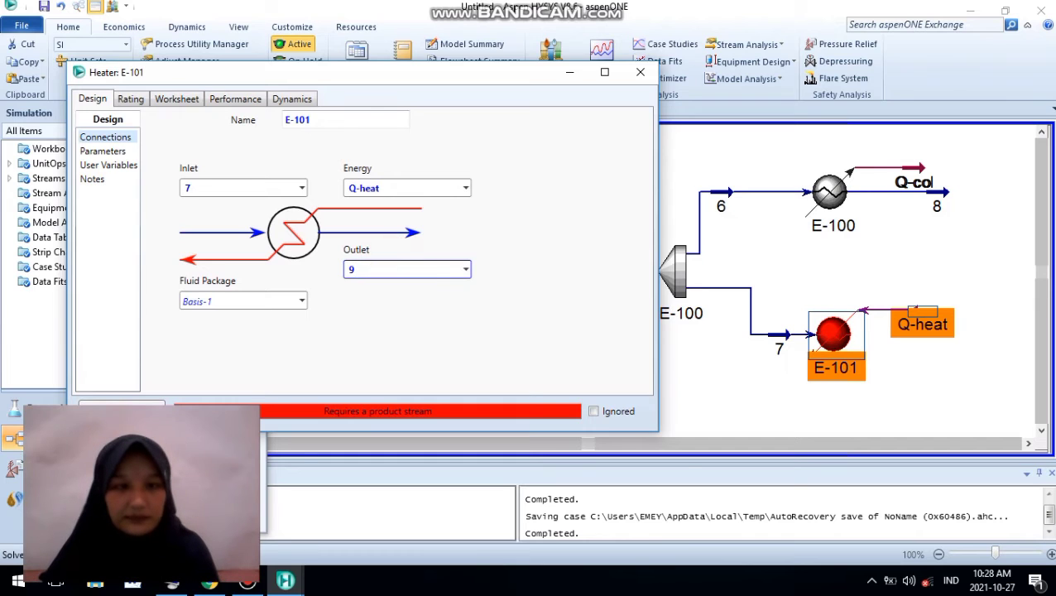
left_click(496, 325)
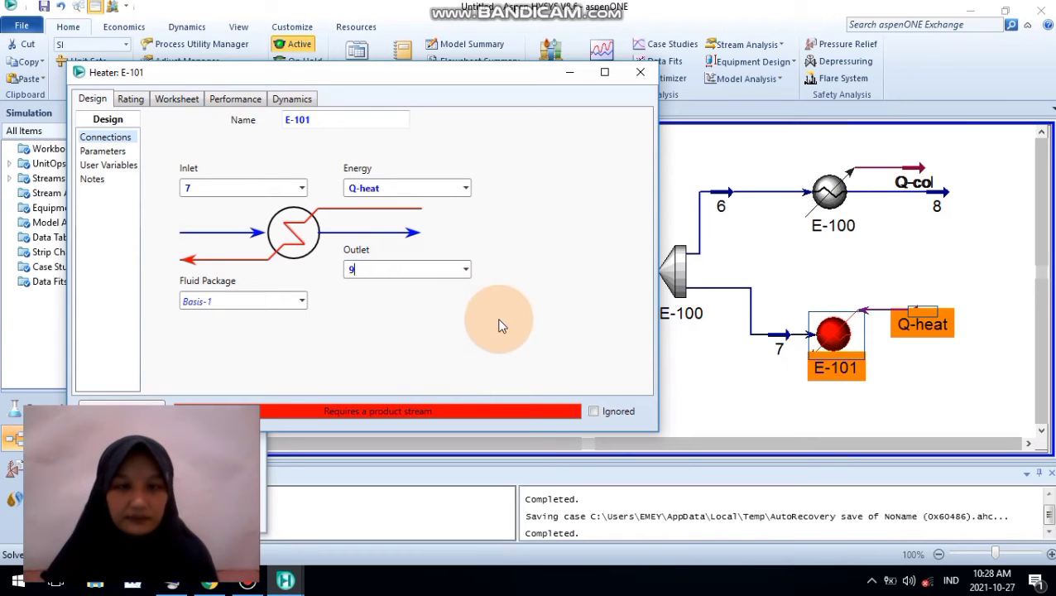
Step: Set outlet stream 9's temperature to 89 °C in E-101's worksheet
left_click(103, 152)
left_click(192, 141)
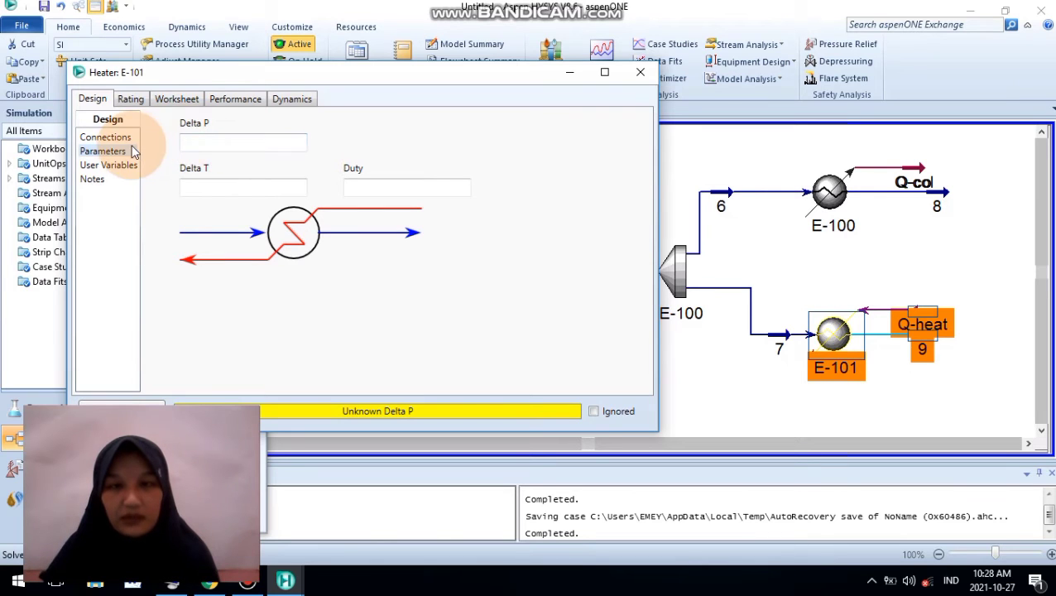
left_click(189, 103)
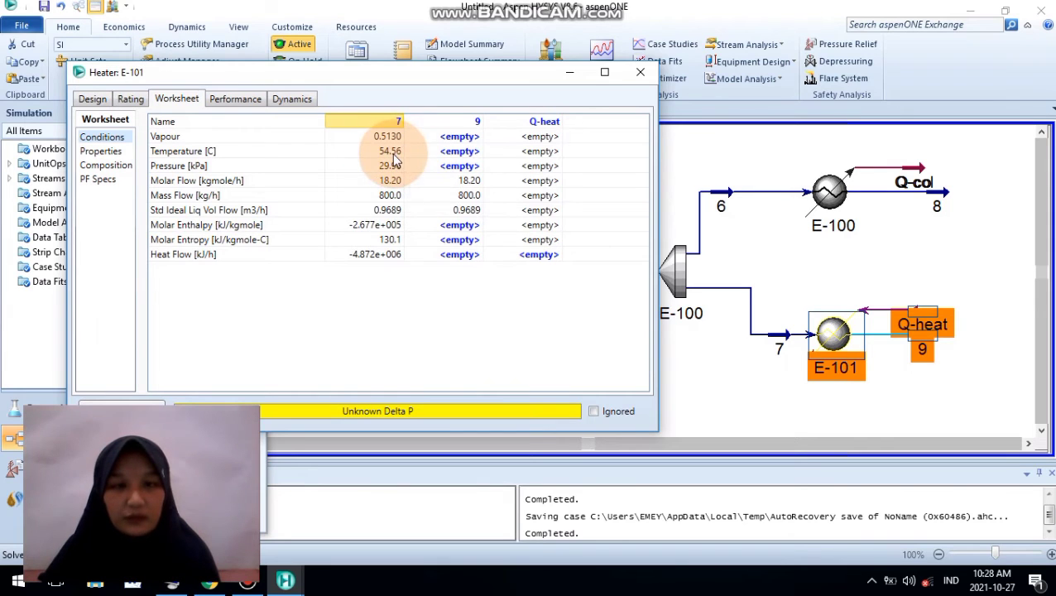
left_click(454, 154)
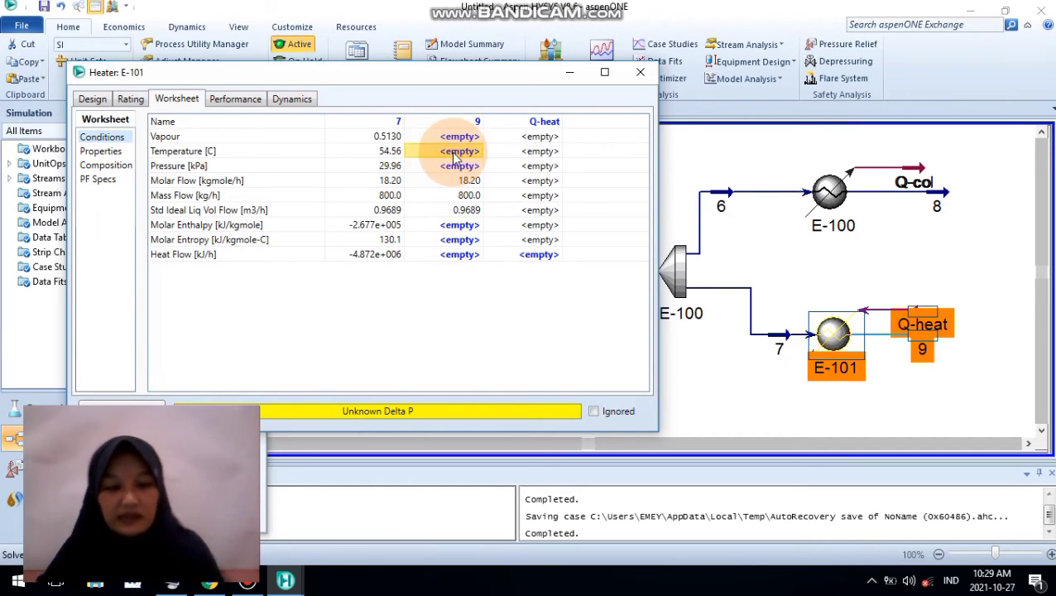
type("89")
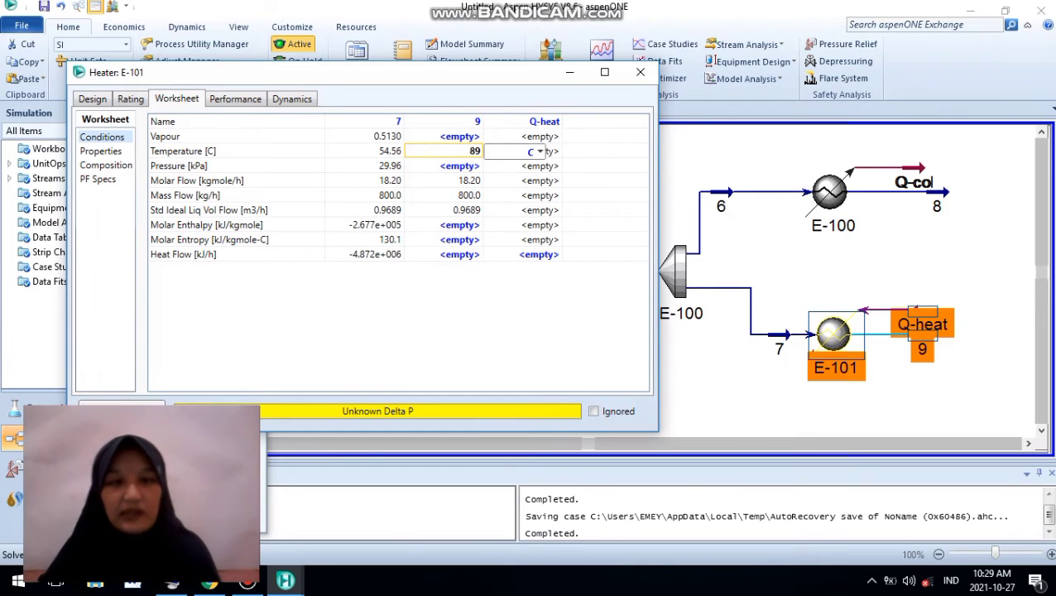
key("Return")
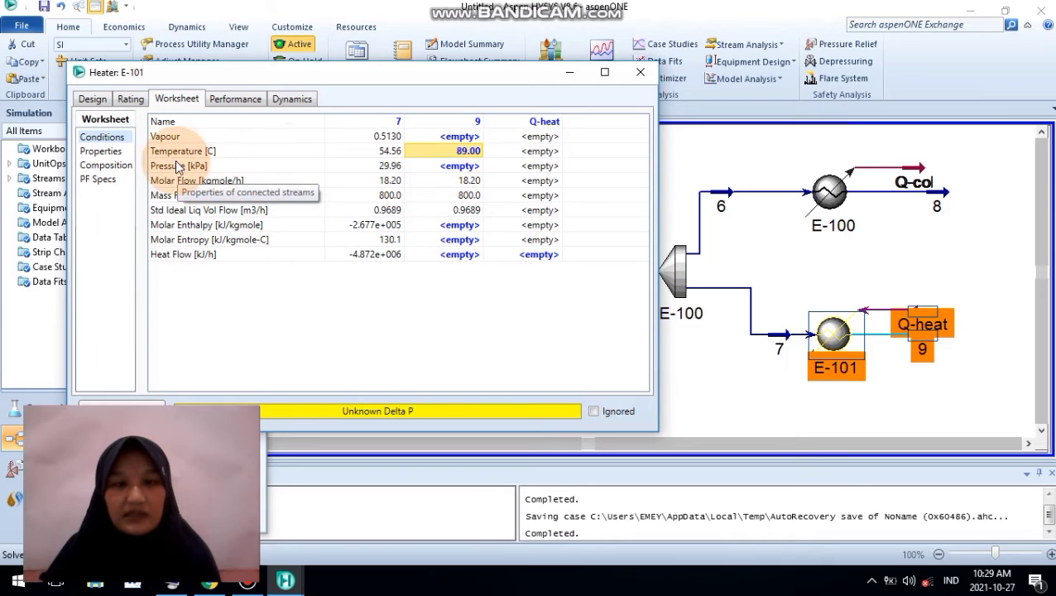
Step: Set the pressure of stream 9 to 29.96 kPa in E-101's worksheet and close the heater's properties
mouse_move(381, 173)
left_click(465, 169)
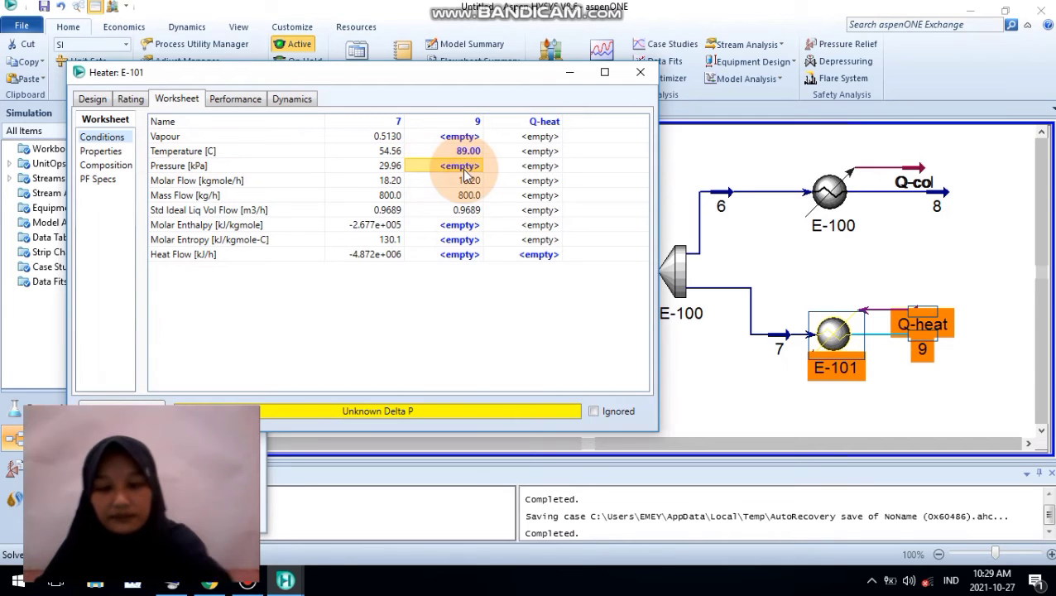
type("29")
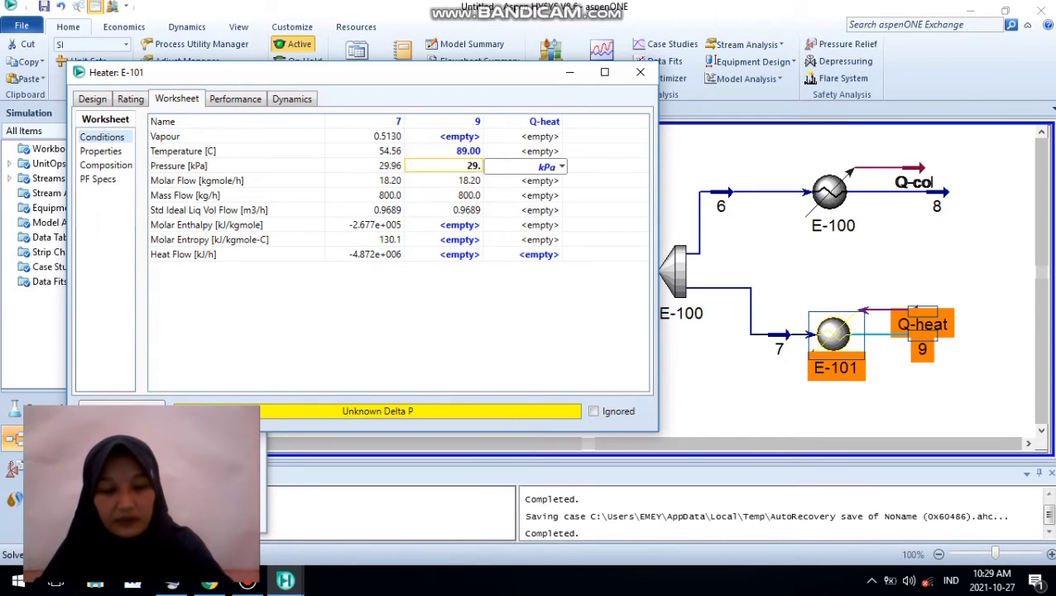
type(".96")
left_click(451, 219)
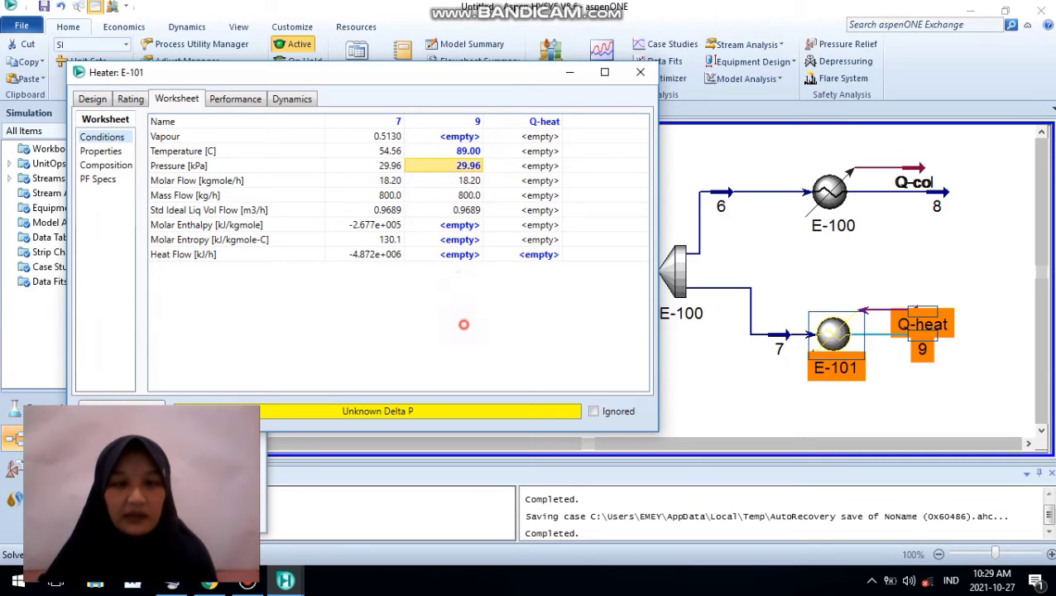
left_click(391, 178)
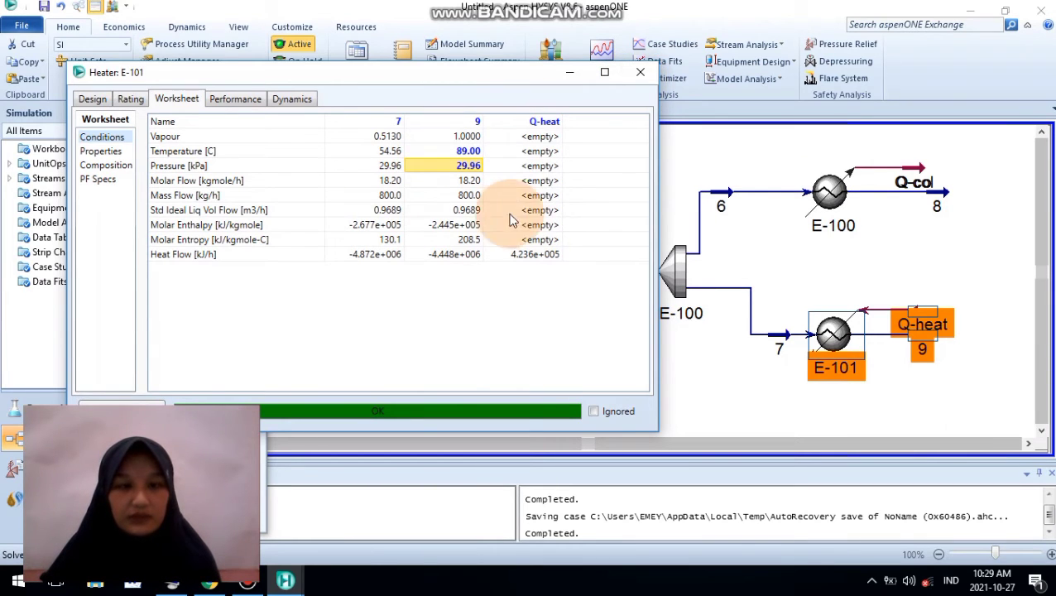
left_click(639, 72)
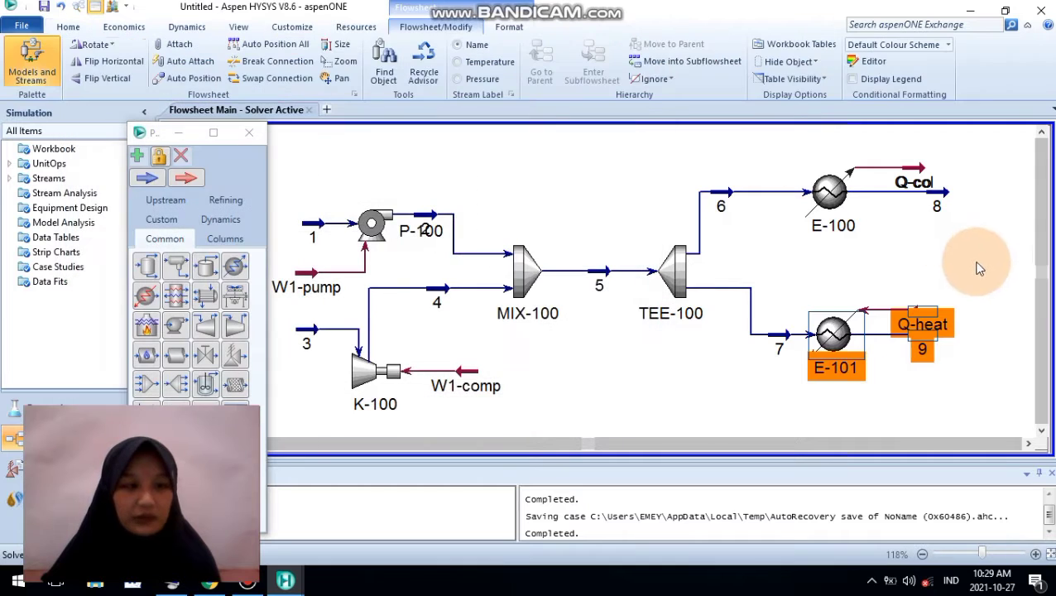
Step: Rearrange heater E-101 and streams 7 and 9 so that both streams line up horizontally on either side of the heater
left_click(825, 344)
left_click_drag(830, 354, 812, 374)
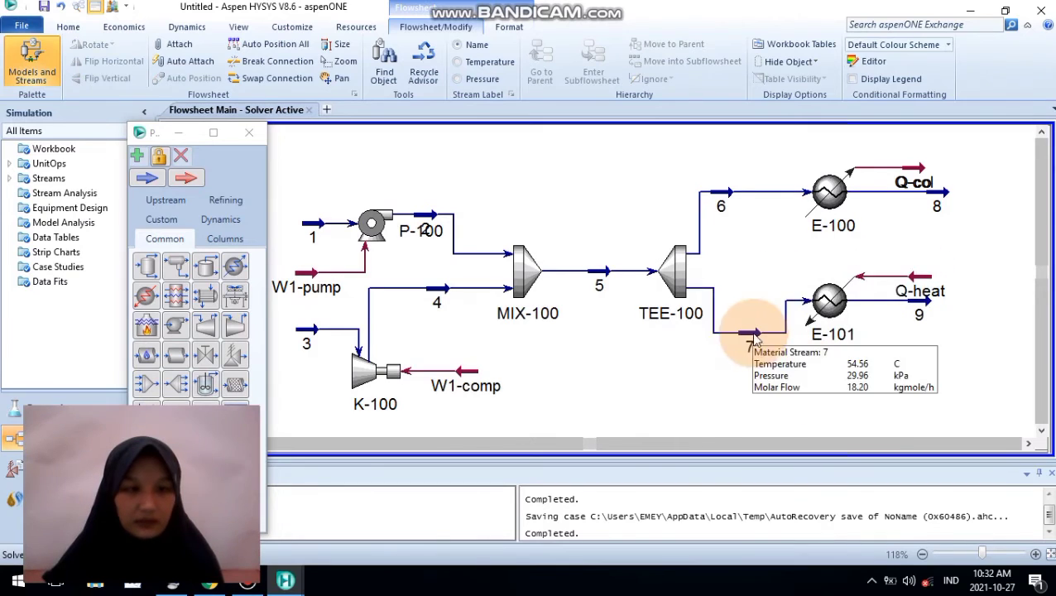
left_click_drag(753, 336, 731, 356)
left_click_drag(836, 325, 838, 380)
left_click(941, 386)
left_click_drag(926, 356, 979, 356)
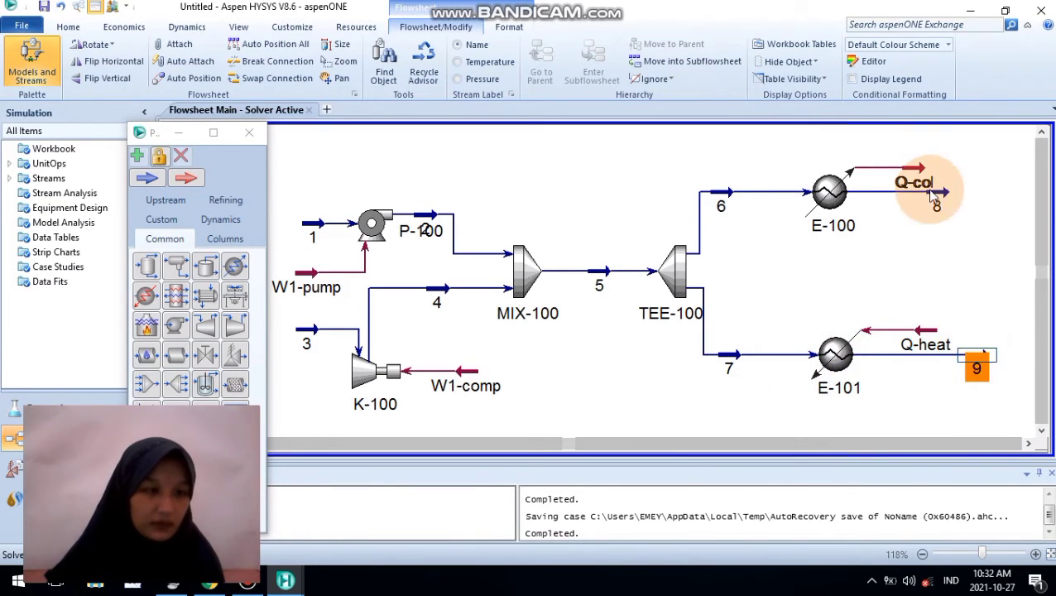
Step: Move stream 8 farther from cooler E-100 so that it sits roughly above stream 9
left_click_drag(940, 192, 979, 192)
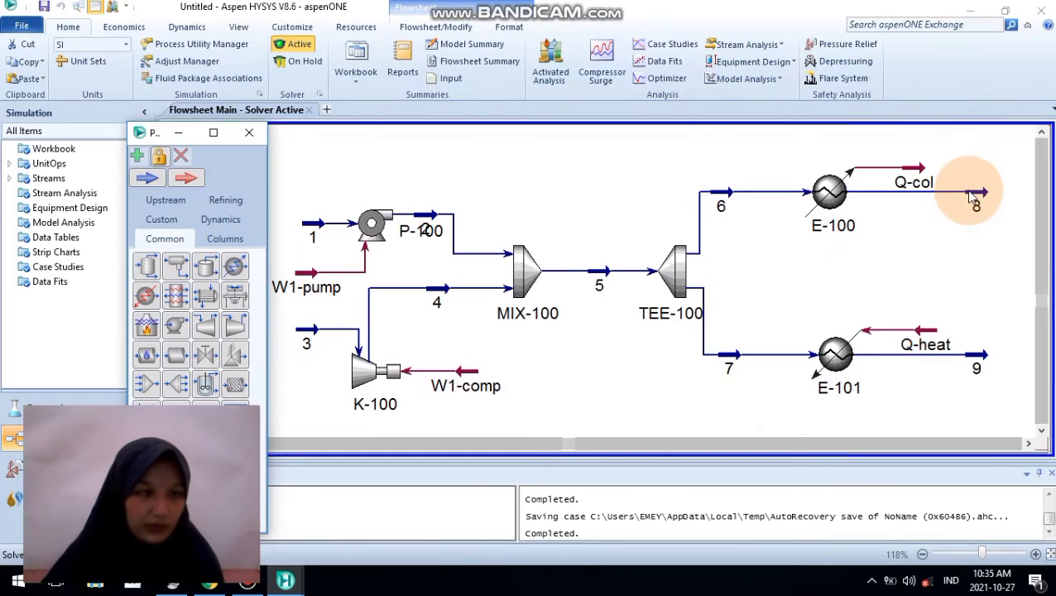
left_click(974, 194)
left_click(942, 252)
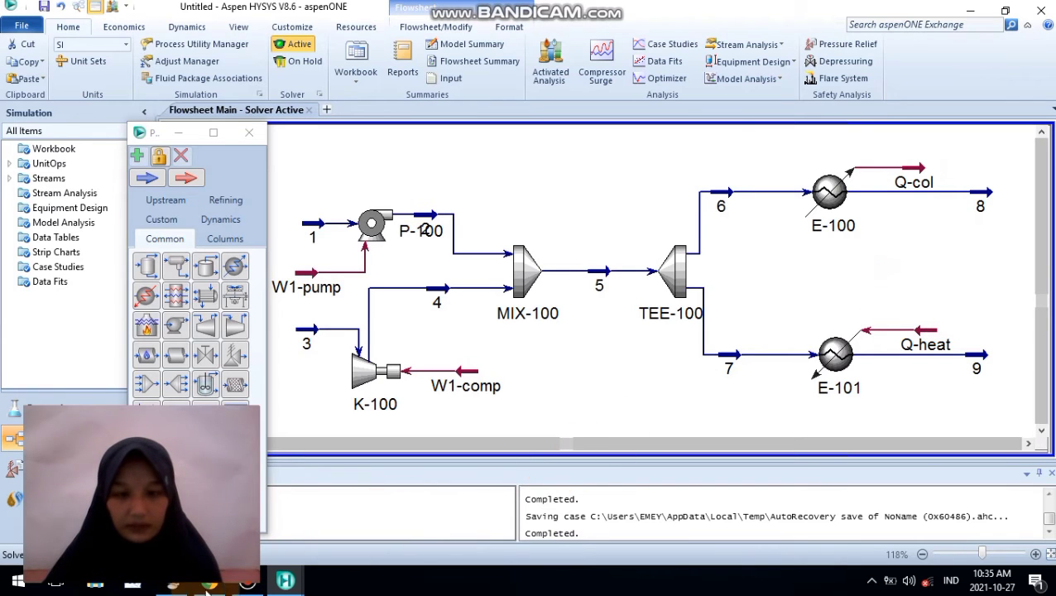
Step: Review the heat exchange requirement in the browser assignment and add a Heat Exchanger beyond streams 8 and 9, midway between them, in Aspen HYSYS
left_click(205, 585)
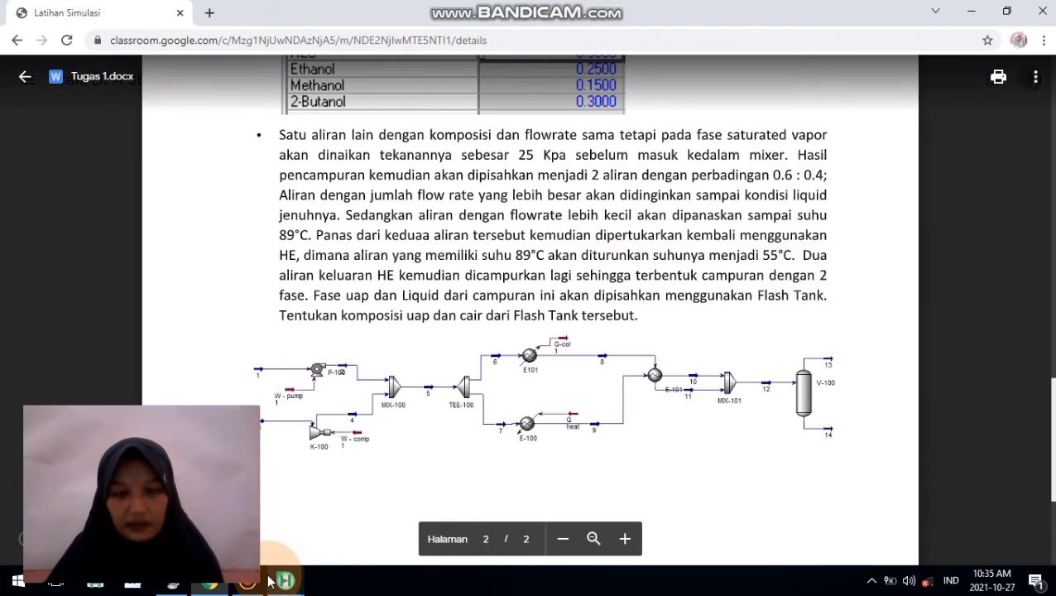
mouse_move(283, 581)
left_click(297, 501)
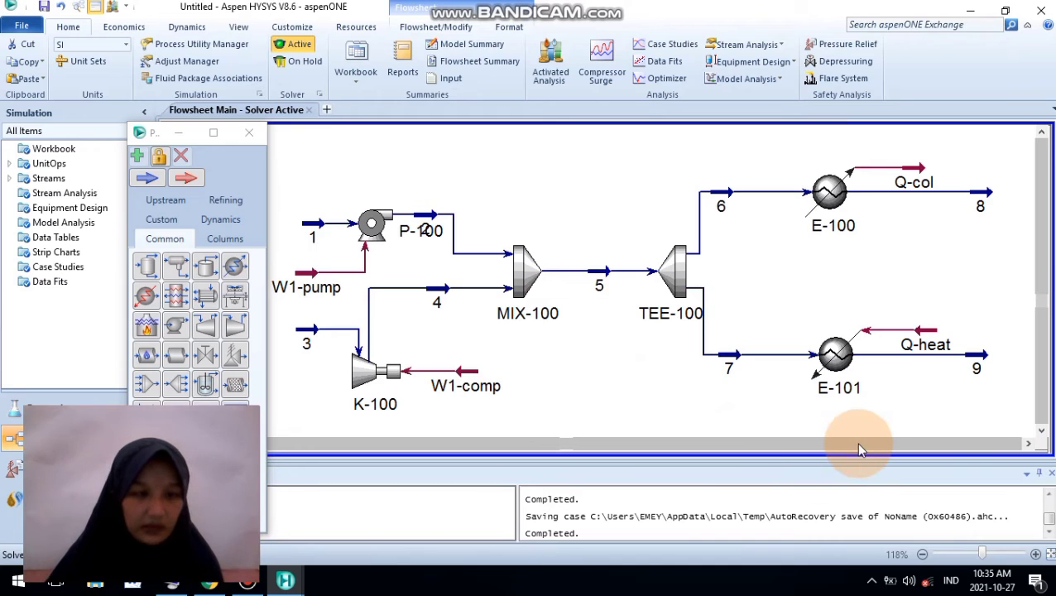
left_click_drag(856, 442, 931, 451)
left_click(659, 317)
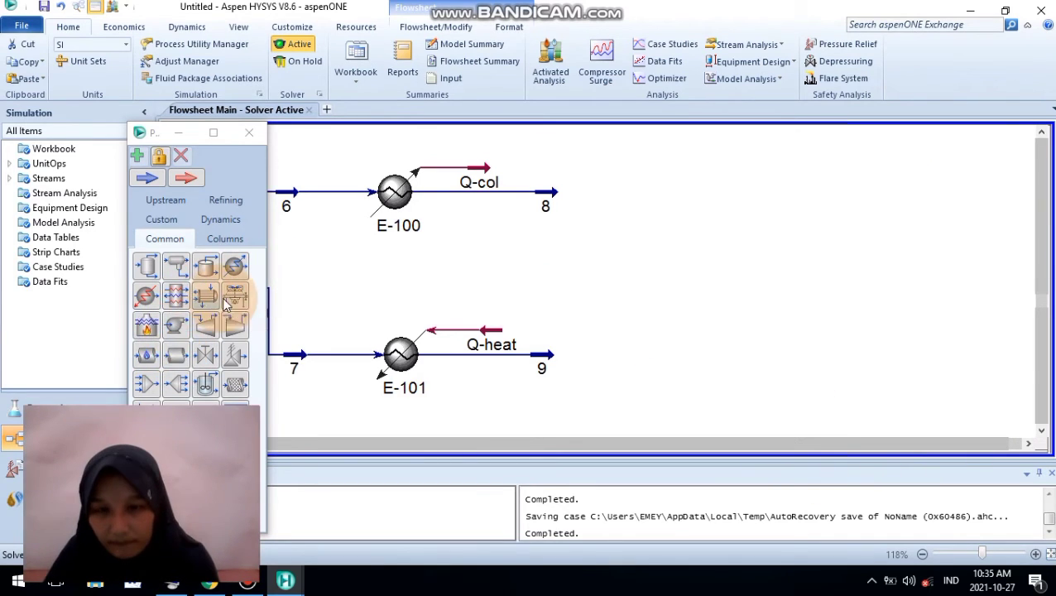
left_click_drag(207, 305, 629, 282)
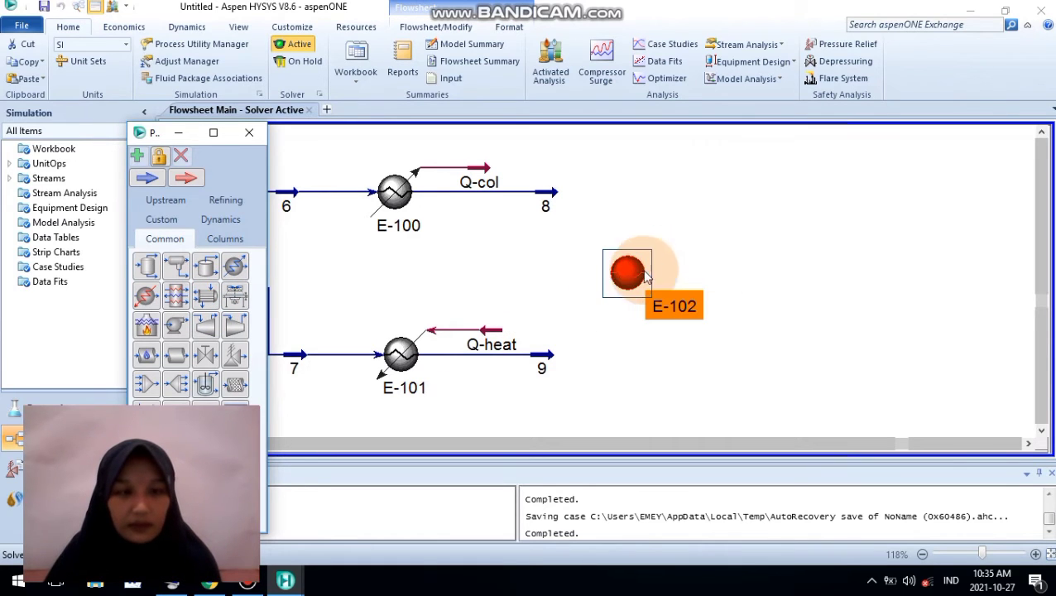
left_click(614, 281)
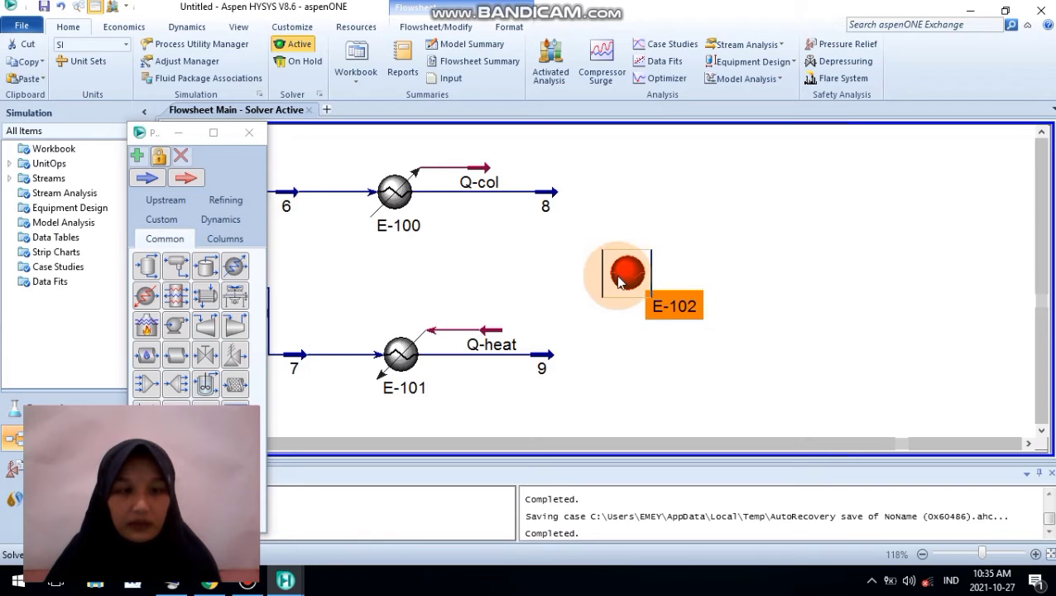
Step: Open heat exchanger E-102's properties, check its stream connections in the browser assignment's flow diagram, and return to Aspen HYSYS
double_click(616, 272)
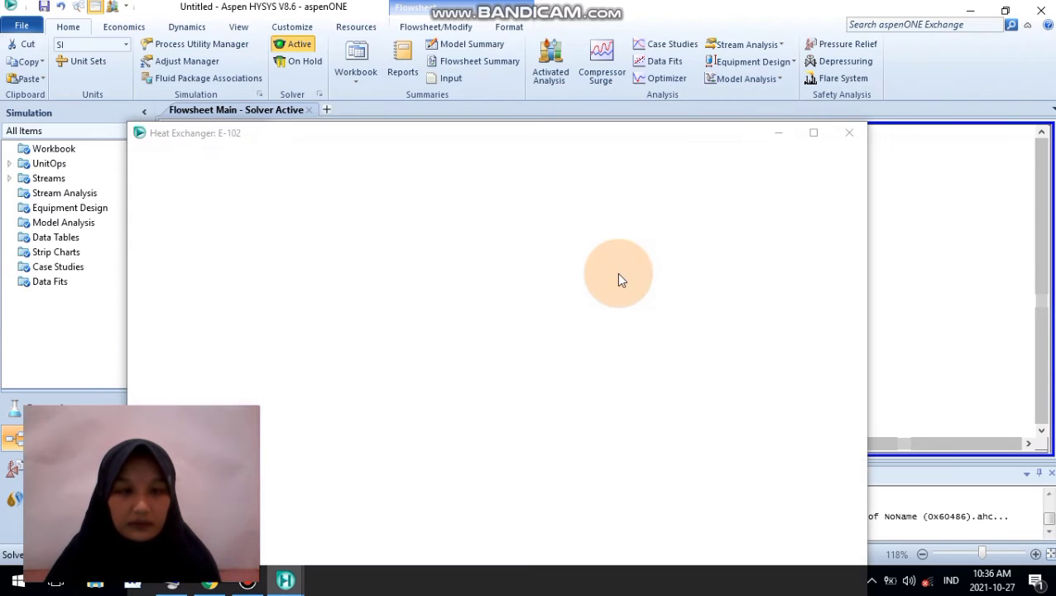
left_click_drag(594, 139, 705, 44)
left_click(277, 354)
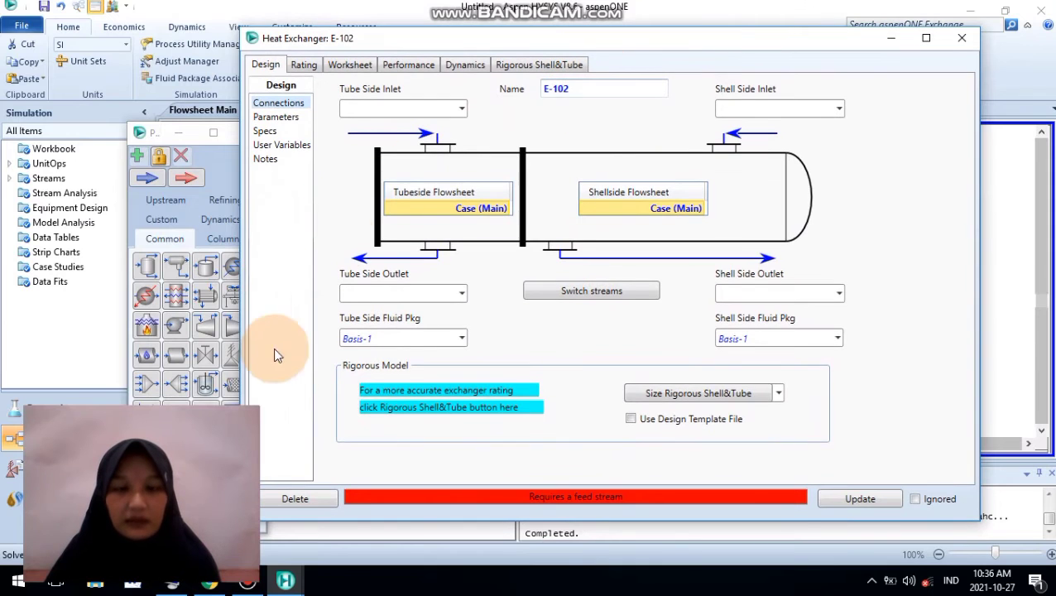
left_click(208, 582)
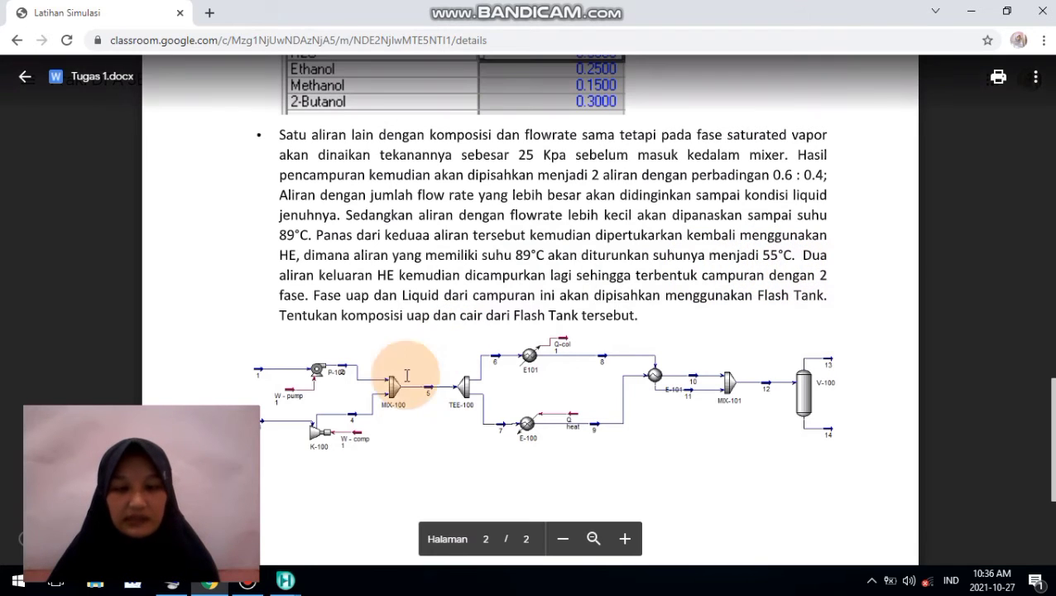
mouse_move(285, 581)
left_click(393, 472)
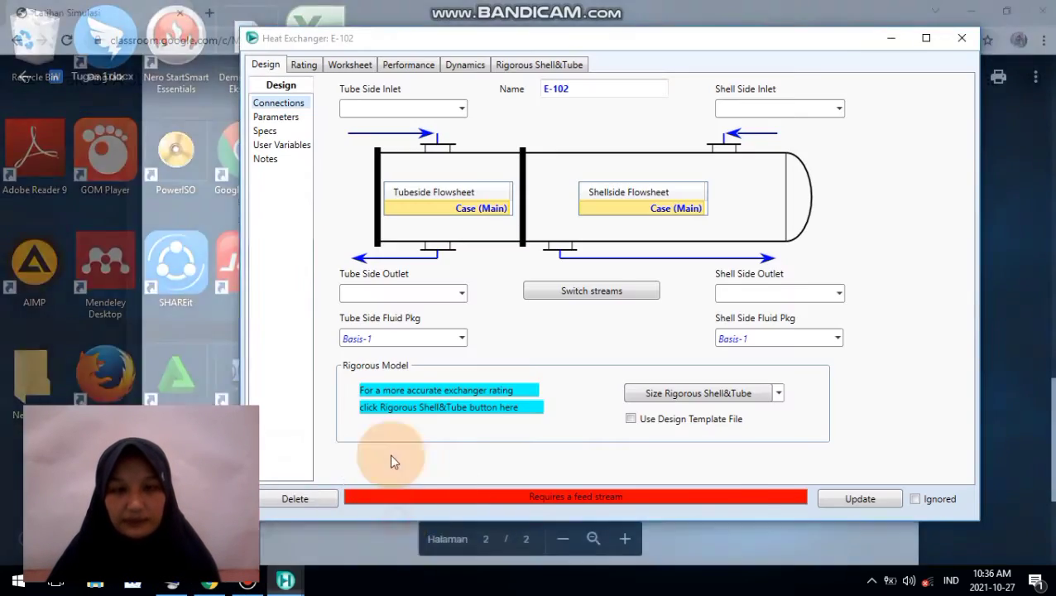
Step: Connect streams 9 and 10 as E-102's tube side inlet and outlet, and streams 8 and 11 as its shell side inlet and outlet
left_click(399, 109)
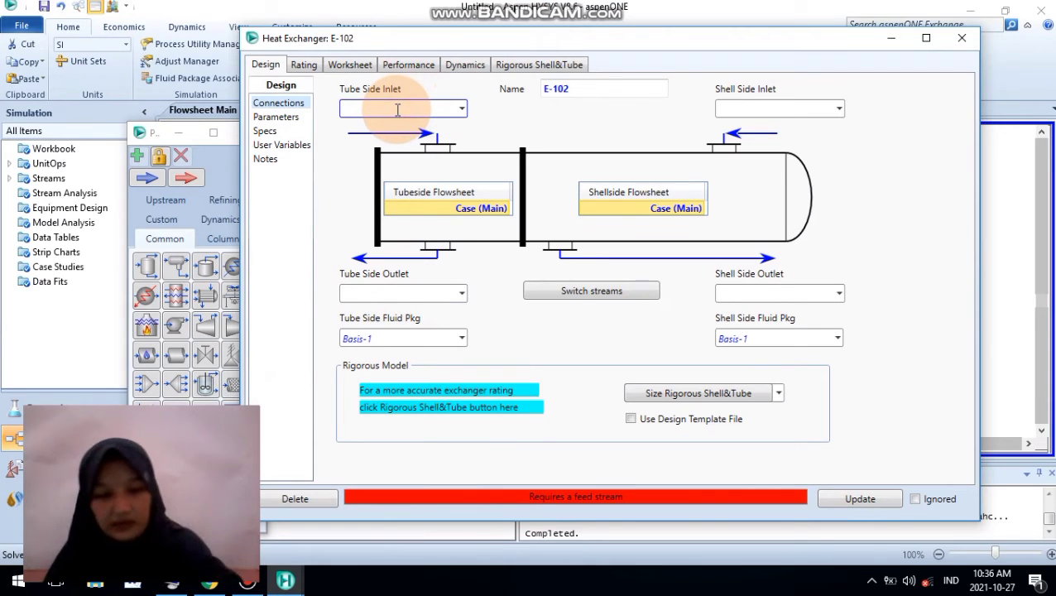
type("9")
left_click(759, 110)
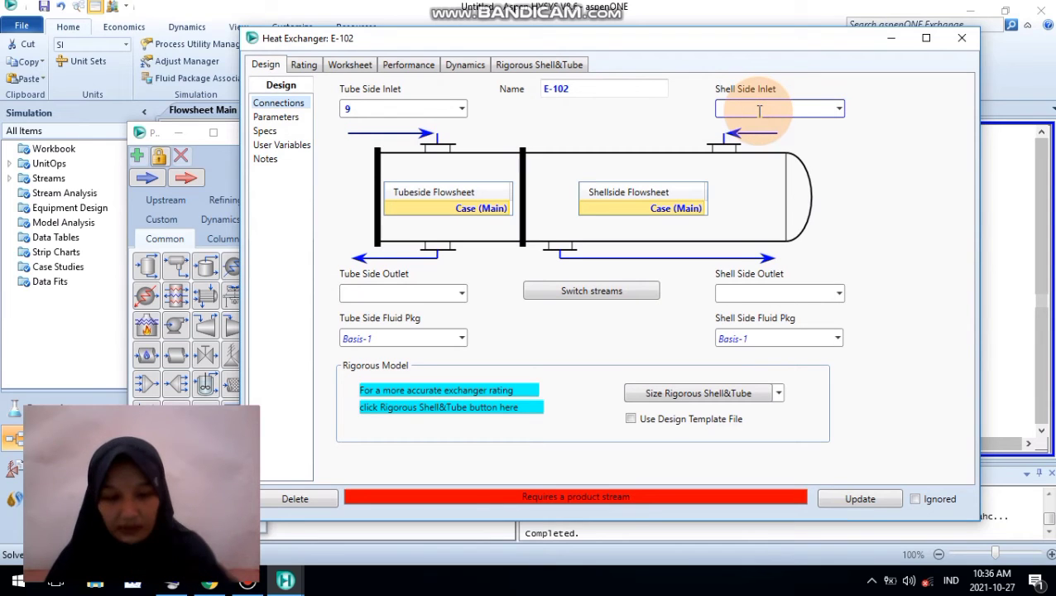
type("8")
left_click(354, 296)
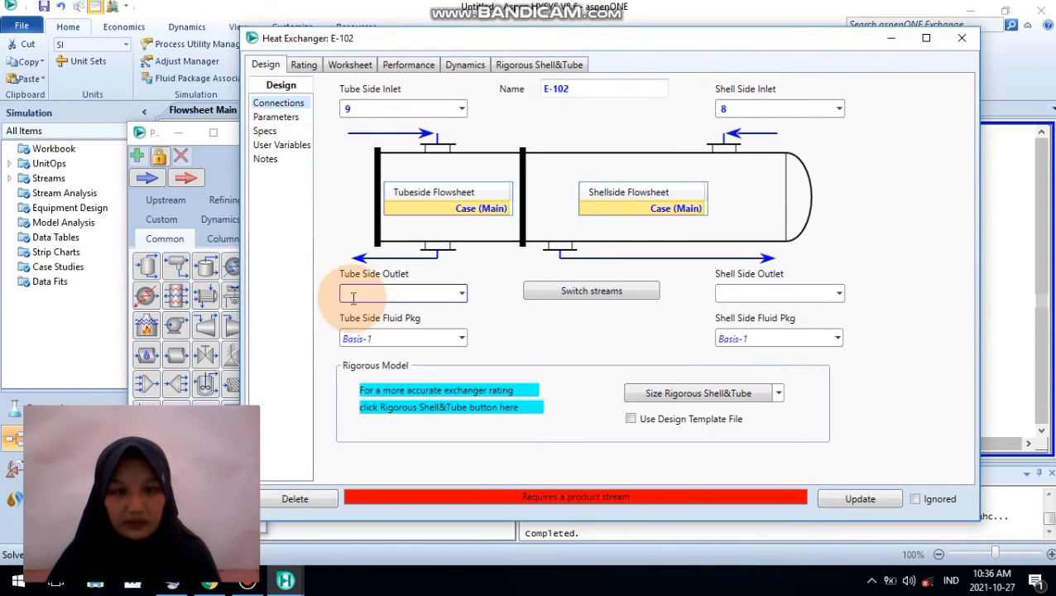
left_click(357, 288)
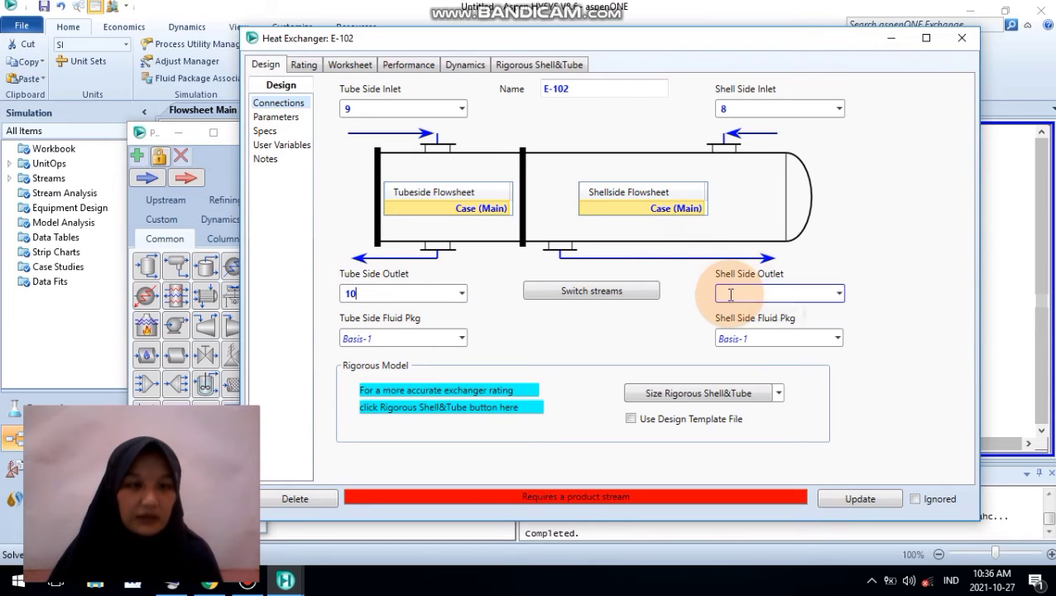
type("11")
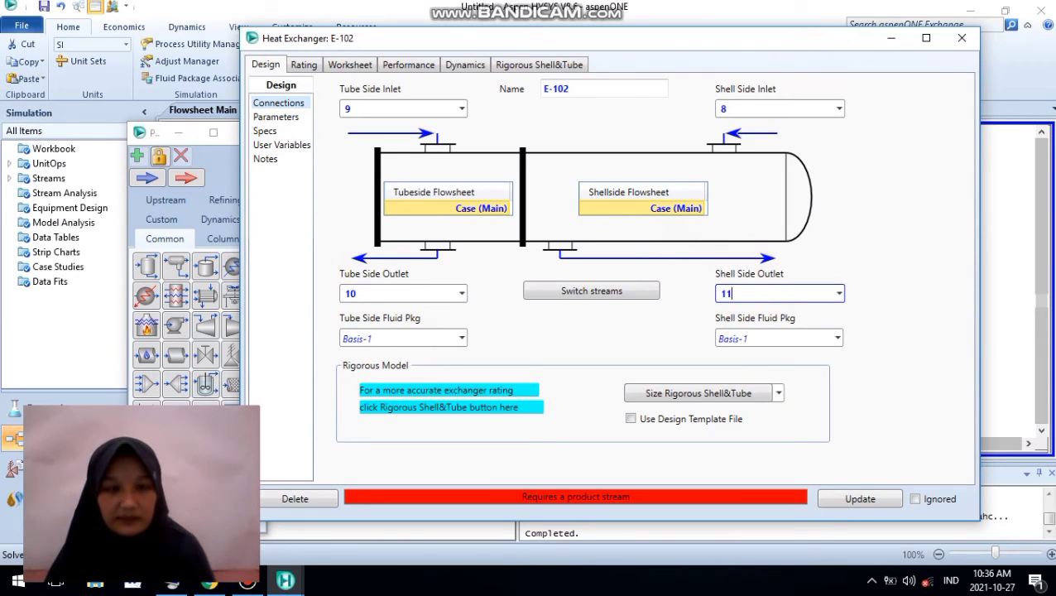
key("Return")
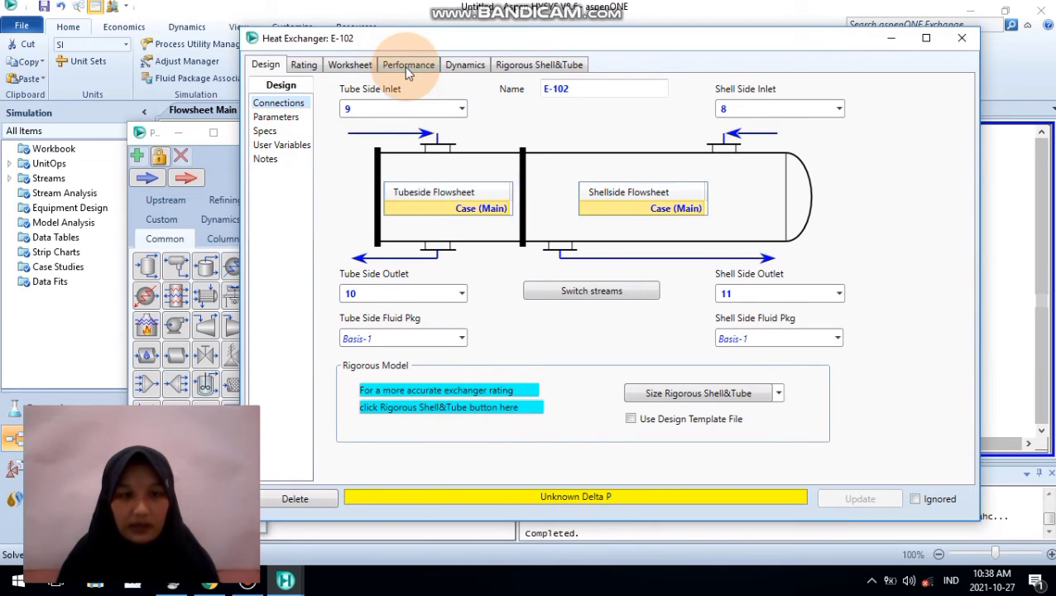
Step: Check the required outlet temperature in the browser assignment and set stream 10's temperature to 55 °C in E-102's worksheet in Aspen HYSYS
left_click(352, 65)
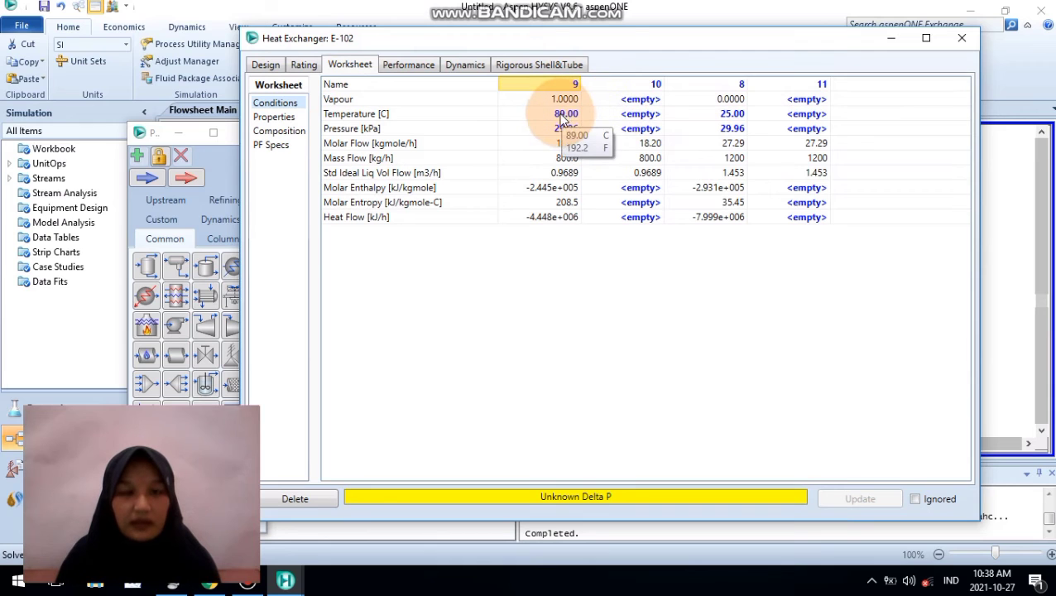
left_click(209, 581)
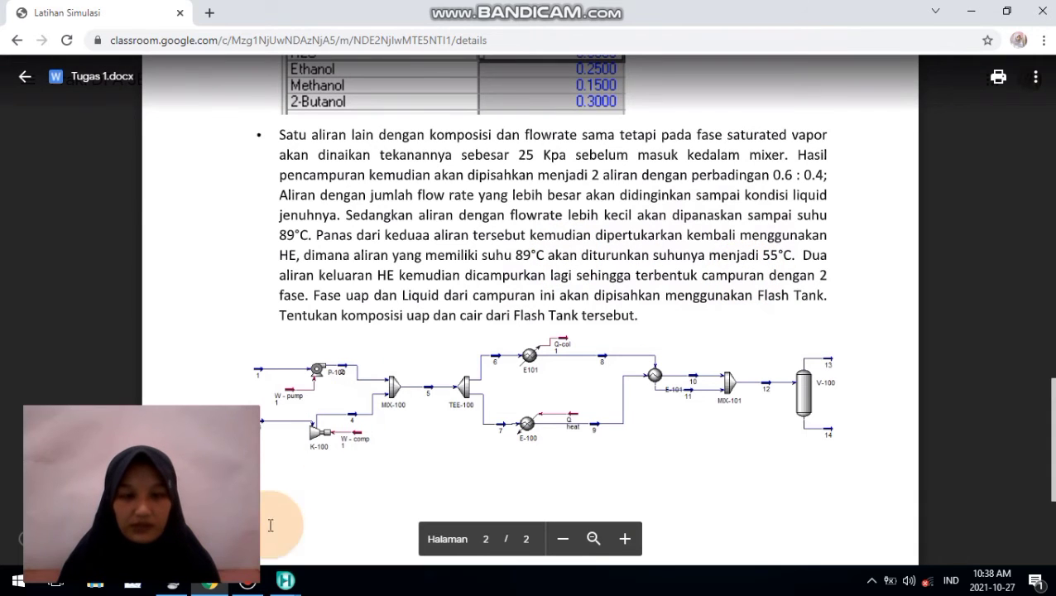
mouse_move(285, 579)
left_click(352, 522)
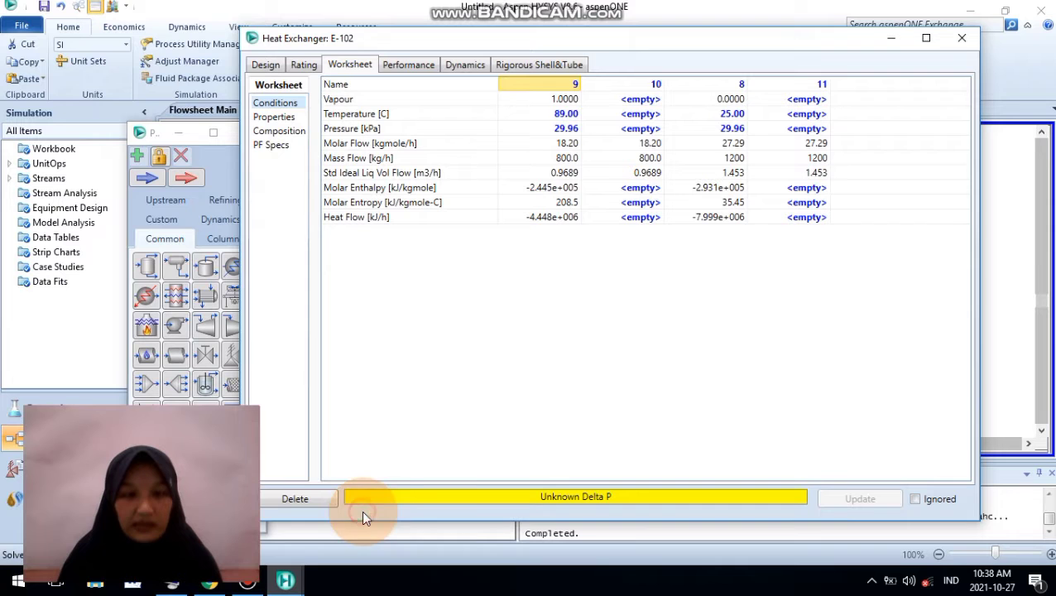
left_click(639, 114)
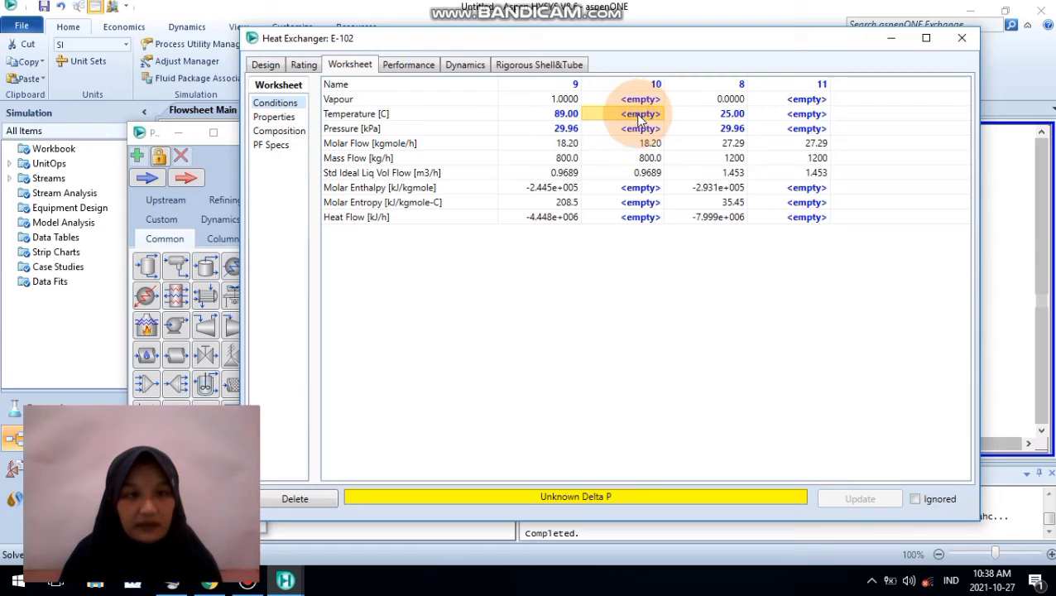
type("55")
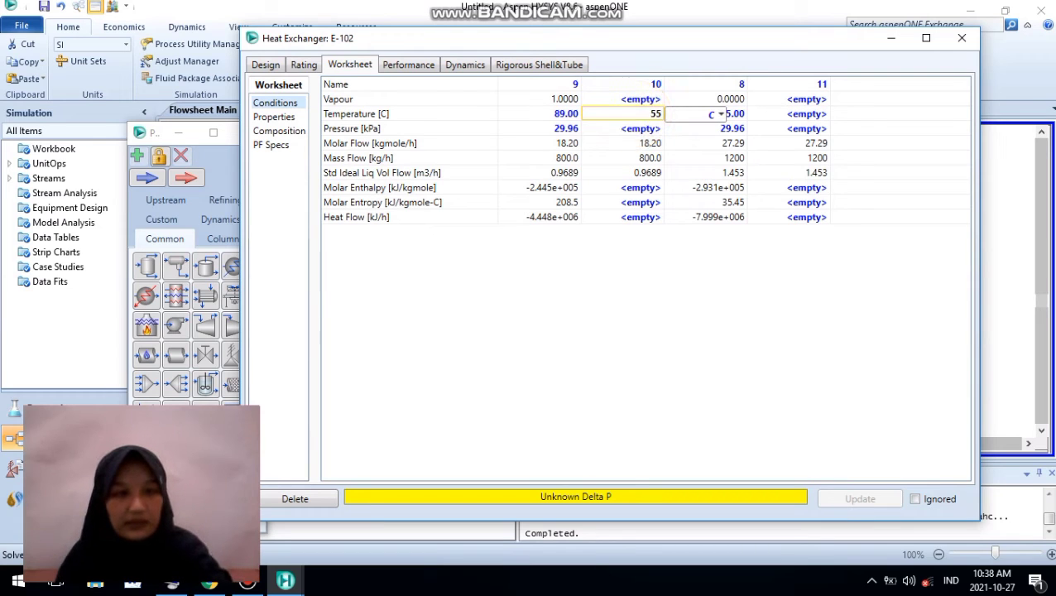
left_click(670, 123)
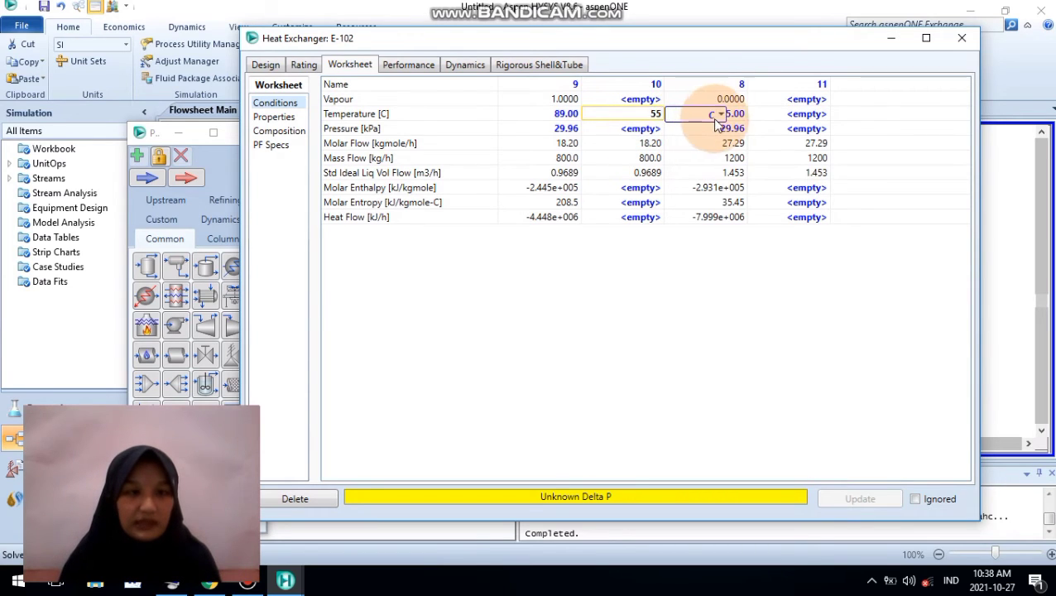
left_click(717, 329)
left_click(565, 128)
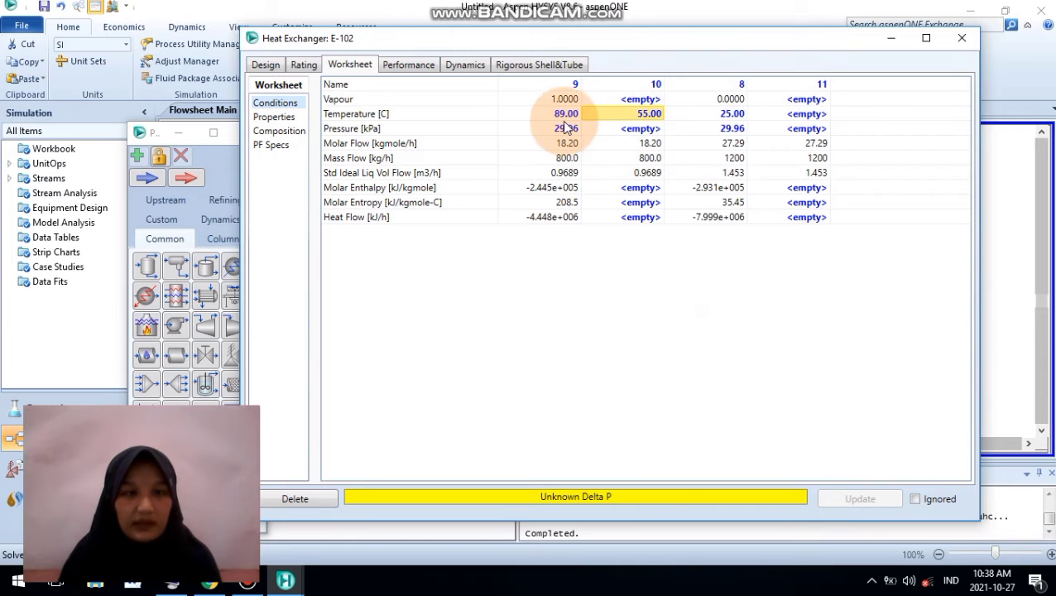
left_click(644, 118)
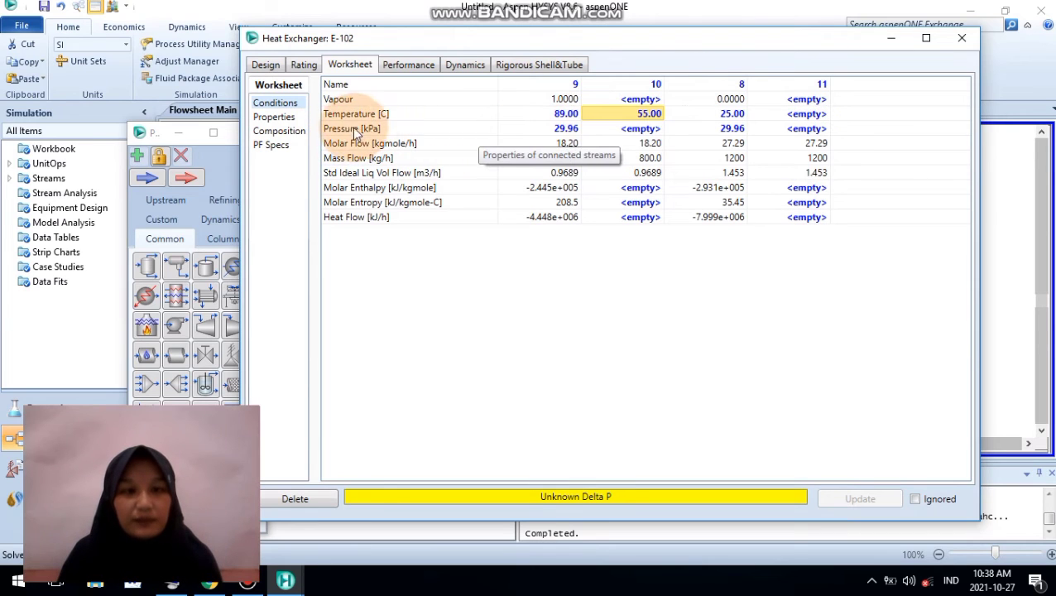
Step: Set the pressures of streams 10 and 11 to 29.96 kPa in E-102's worksheet and close the heat exchanger's properties
left_click(636, 131)
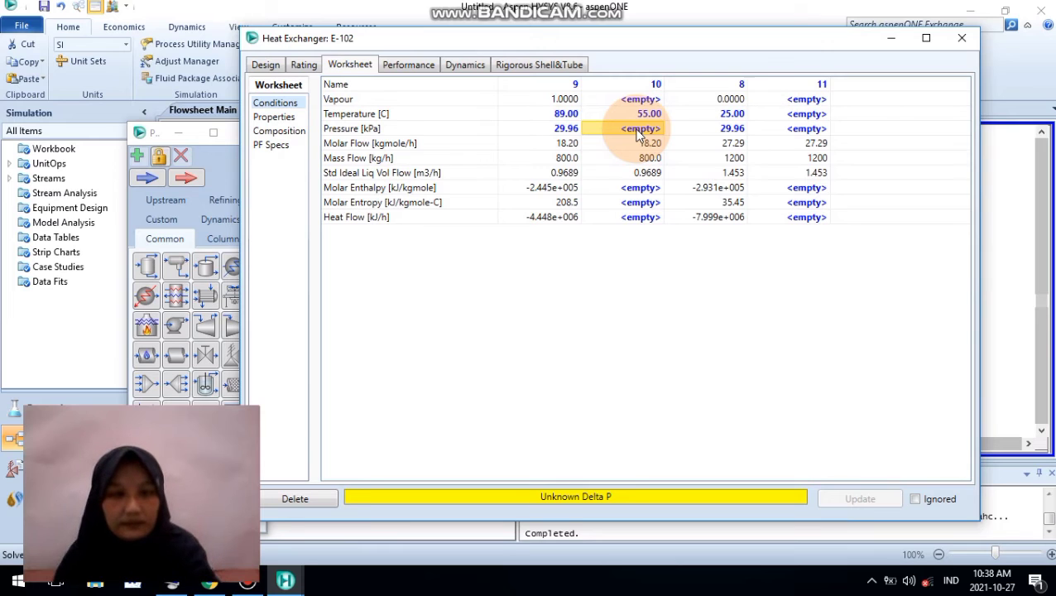
type("29.96")
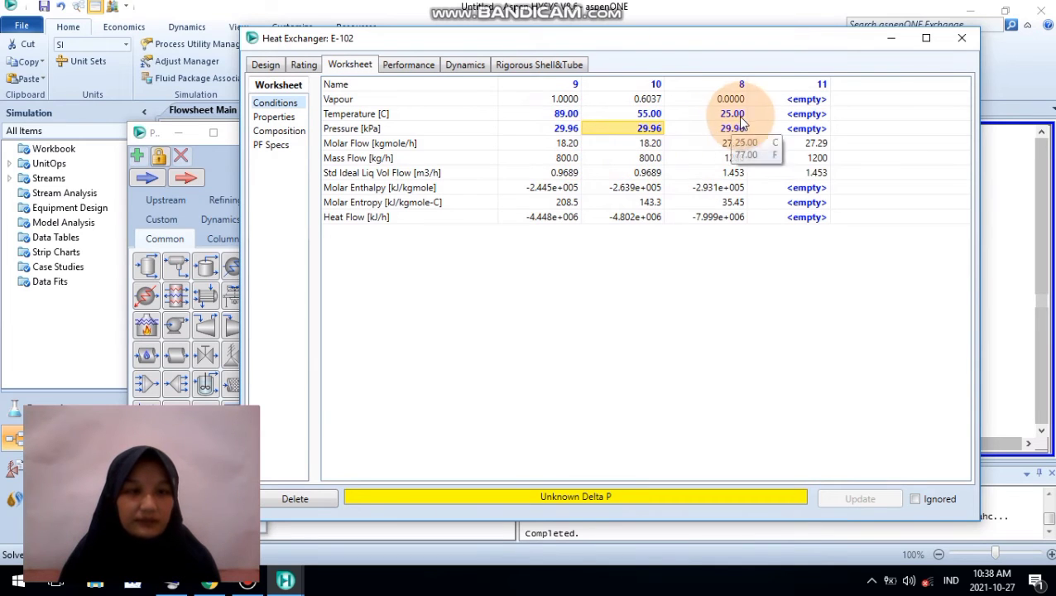
left_click(807, 116)
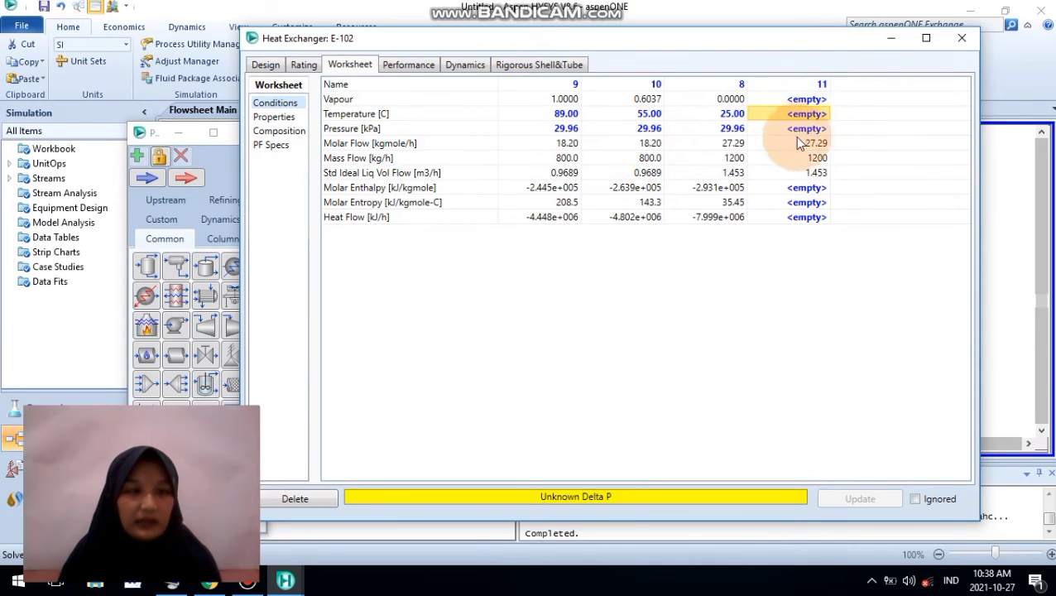
left_click(797, 130)
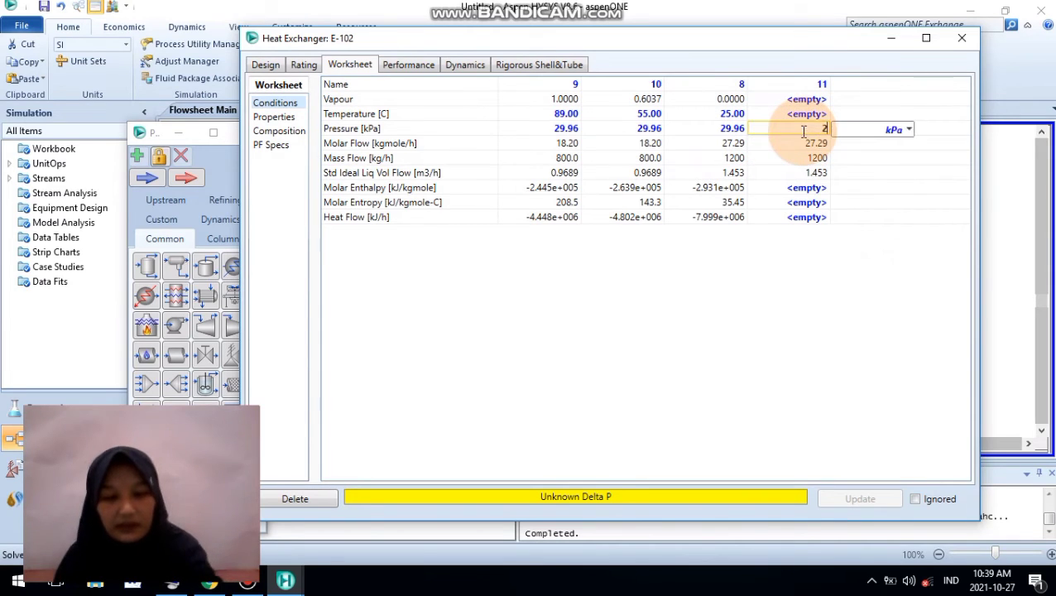
type("9.96")
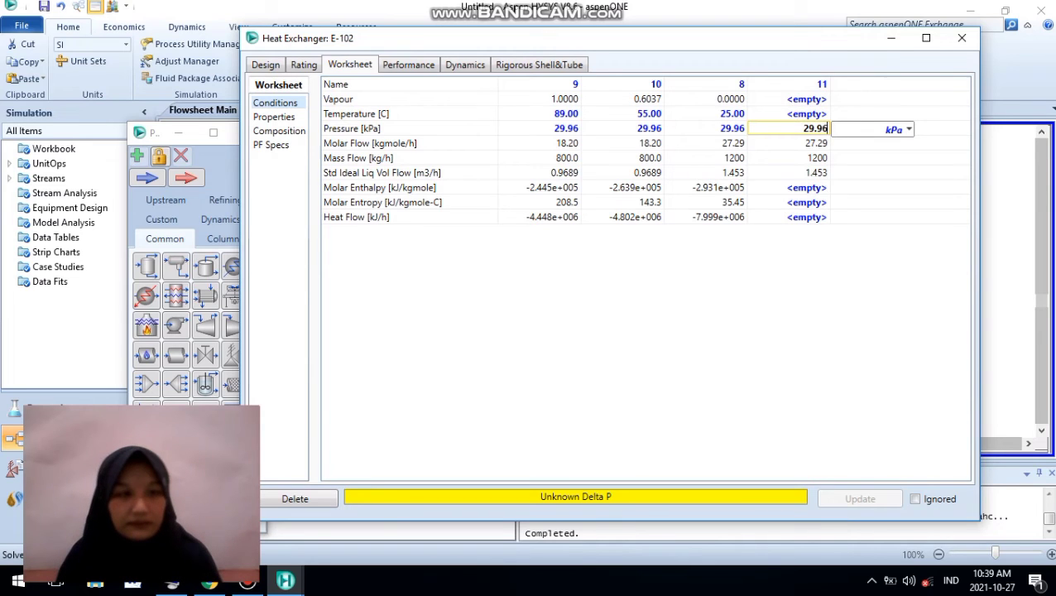
left_click(741, 290)
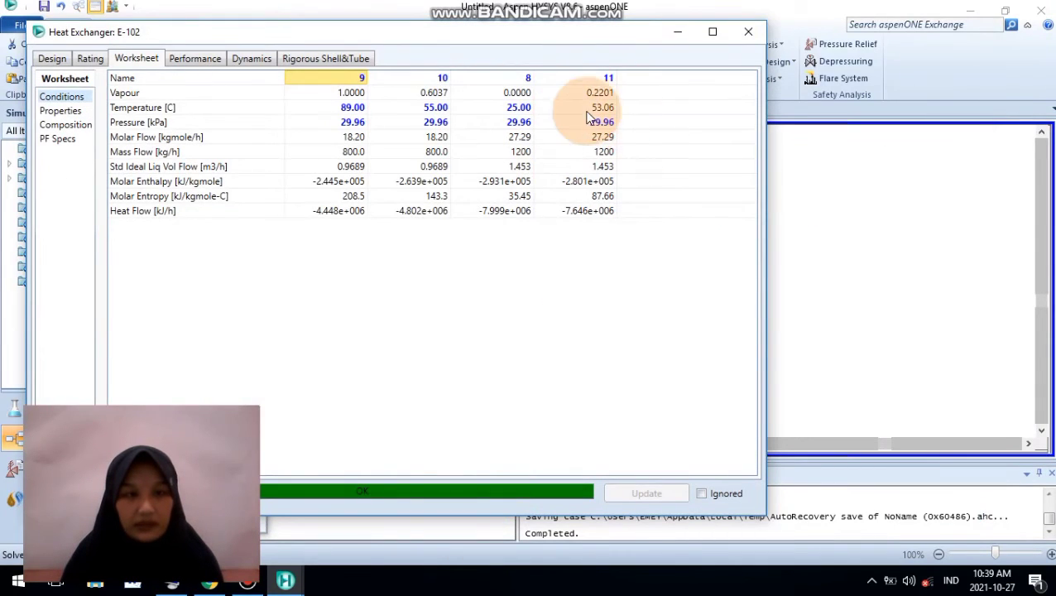
mouse_move(607, 110)
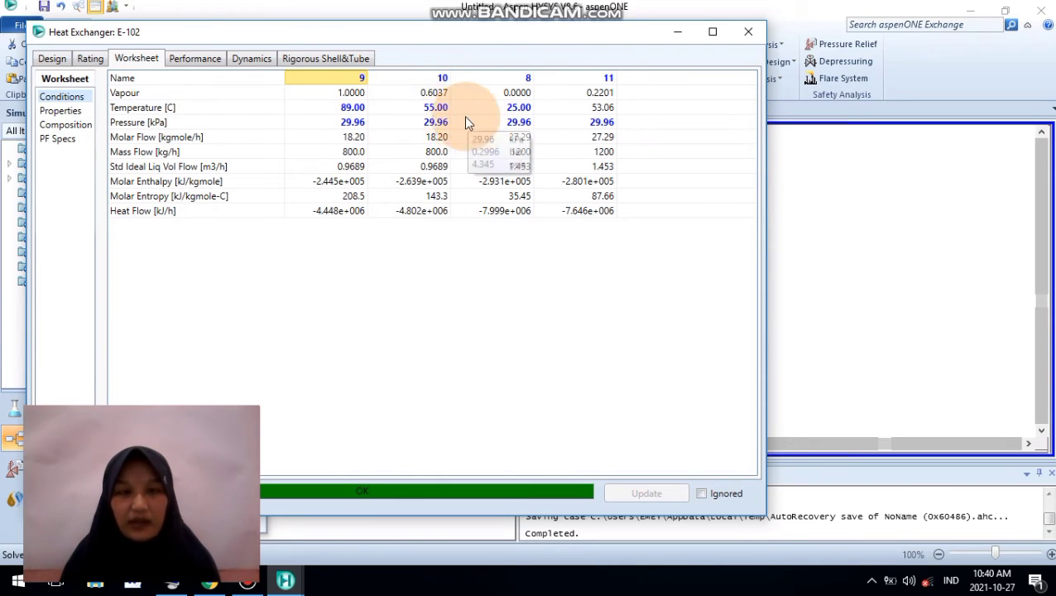
left_click(745, 34)
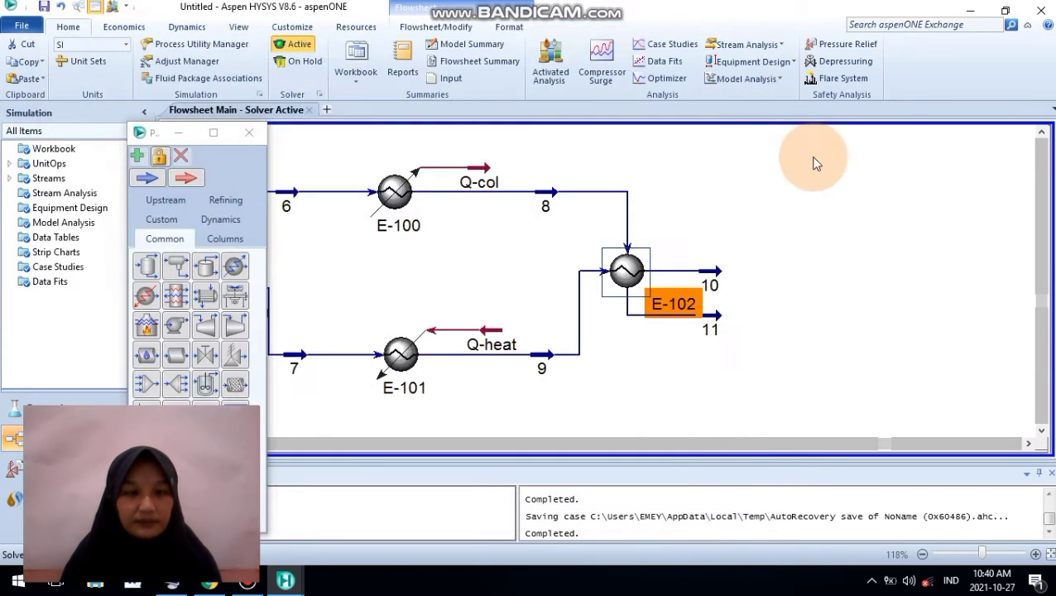
Step: Review the unit after the heat exchanger in the browser assignment, and move streams 10 and 11 farther from E-102 in Aspen HYSYS
left_click(873, 268)
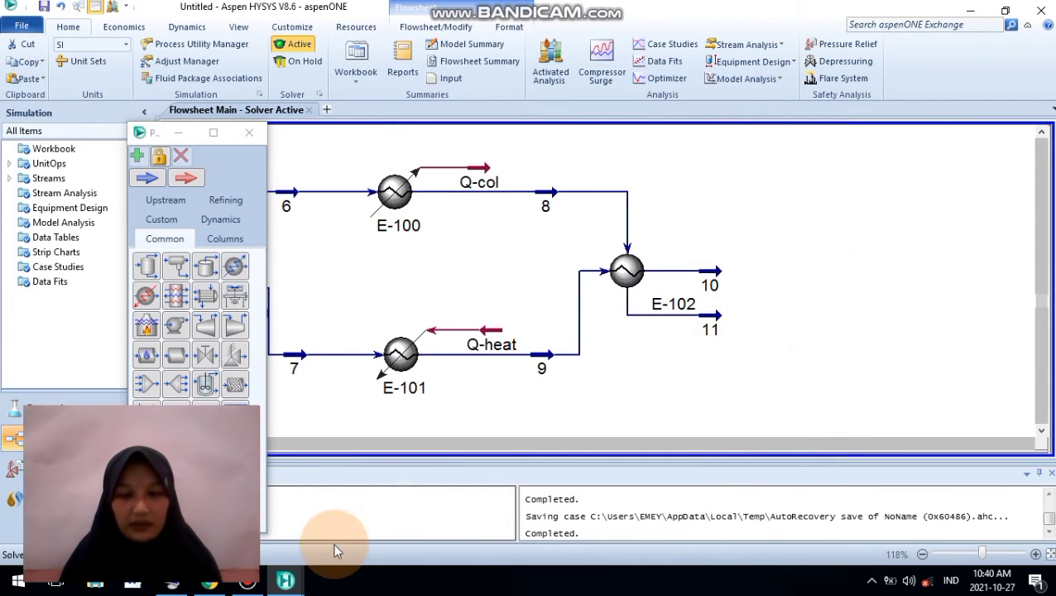
left_click(210, 582)
mouse_move(675, 396)
left_mouse_down()
mouse_move(731, 386)
mouse_move(717, 381)
left_mouse_up()
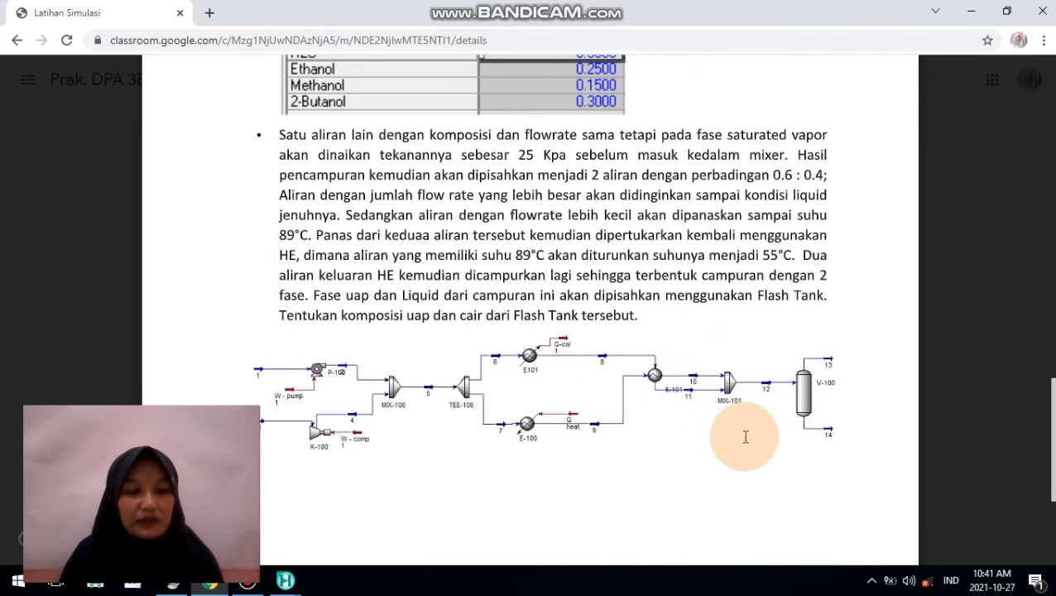
left_click(288, 582)
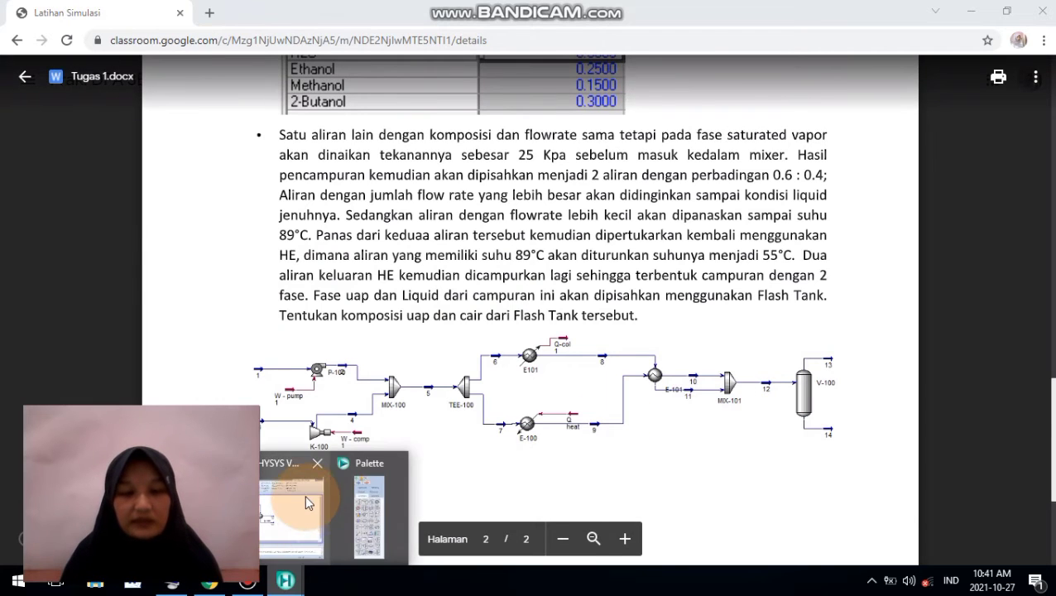
left_click(305, 494)
left_click_drag(715, 322, 766, 321)
left_click(735, 277)
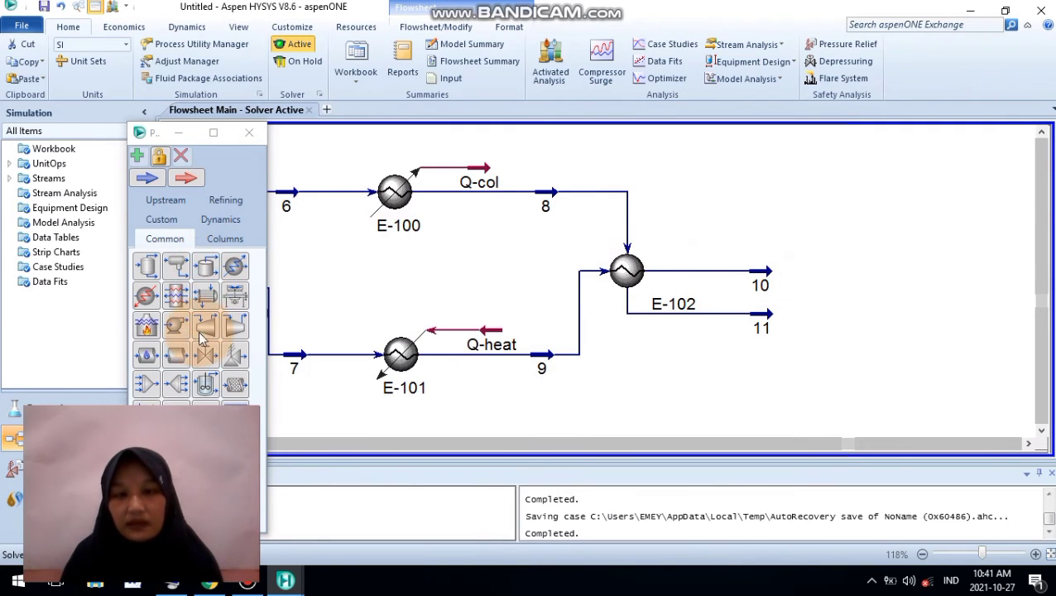
Step: Add a Mixer beyond streams 10 and 11 and move it farther out, midway between the two streams
left_click(151, 383)
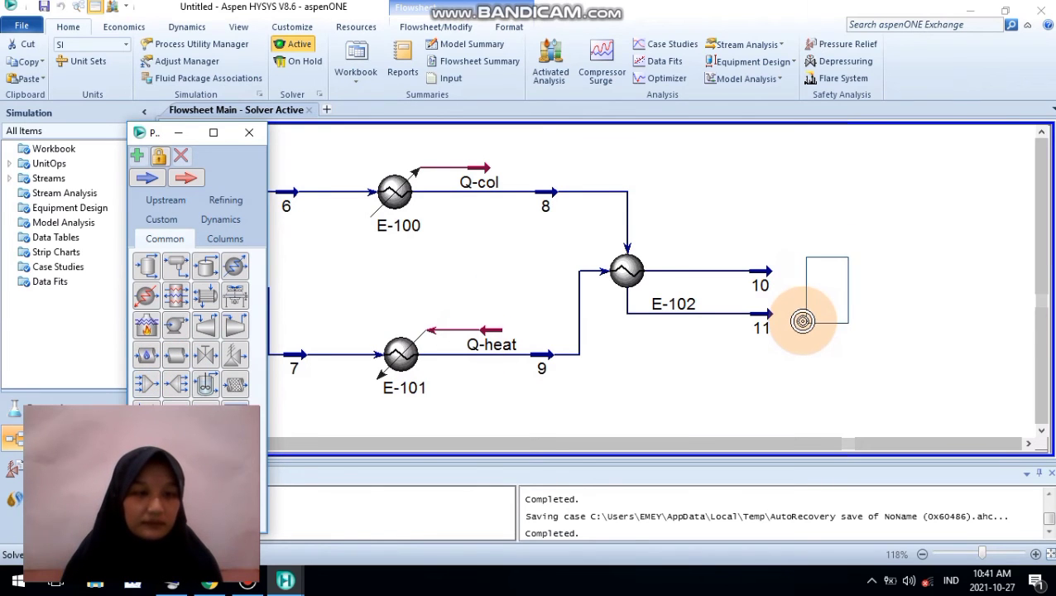
left_click(802, 322)
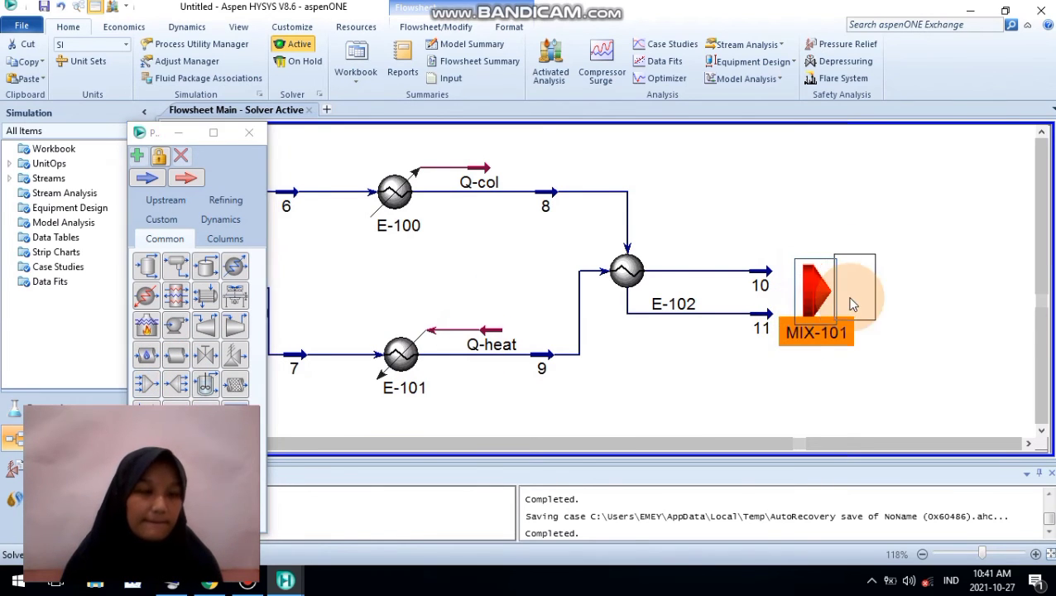
left_click_drag(812, 307, 854, 307)
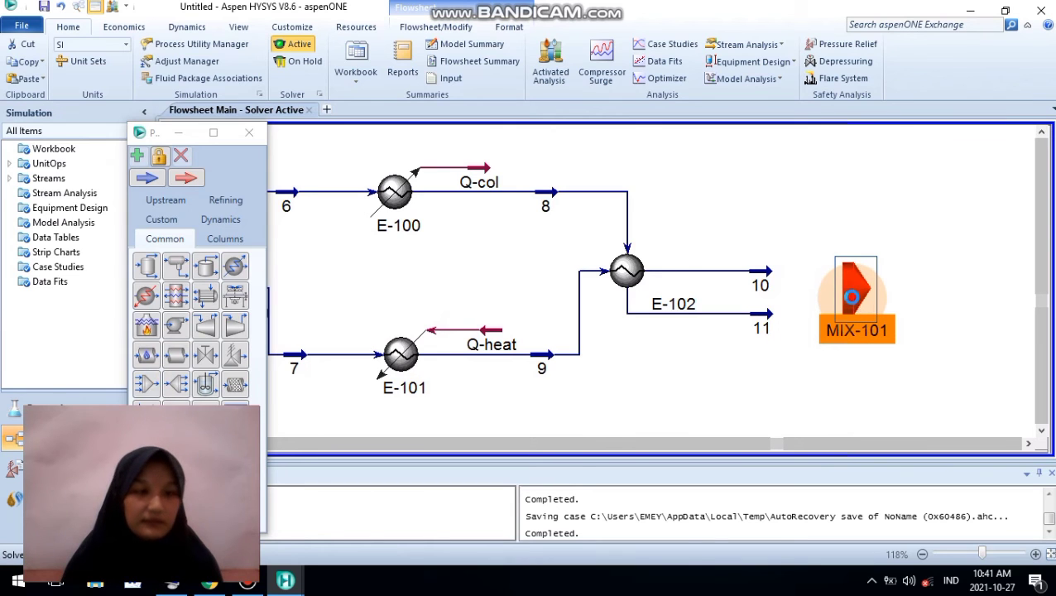
Step: Open mixer MIX-101's properties and assign streams 10 and 11 as its inlets
double_click(854, 298)
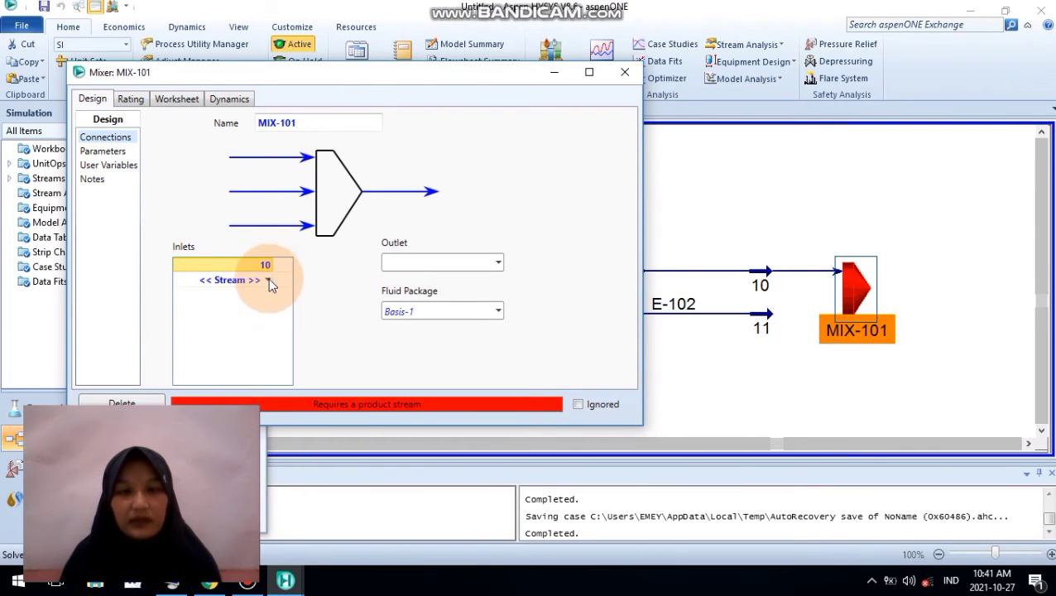
left_click(268, 280)
left_click(248, 302)
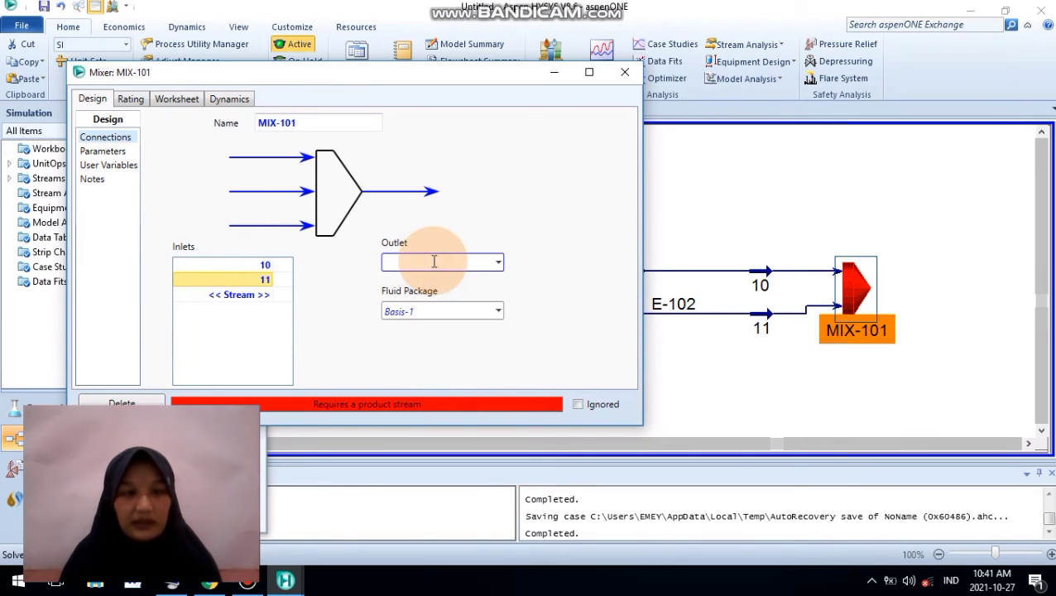
Step: Set stream 12 as MIX-101's outlet and check the conditions of streams 10, 11 and 12 in the mixer's worksheet
type("12")
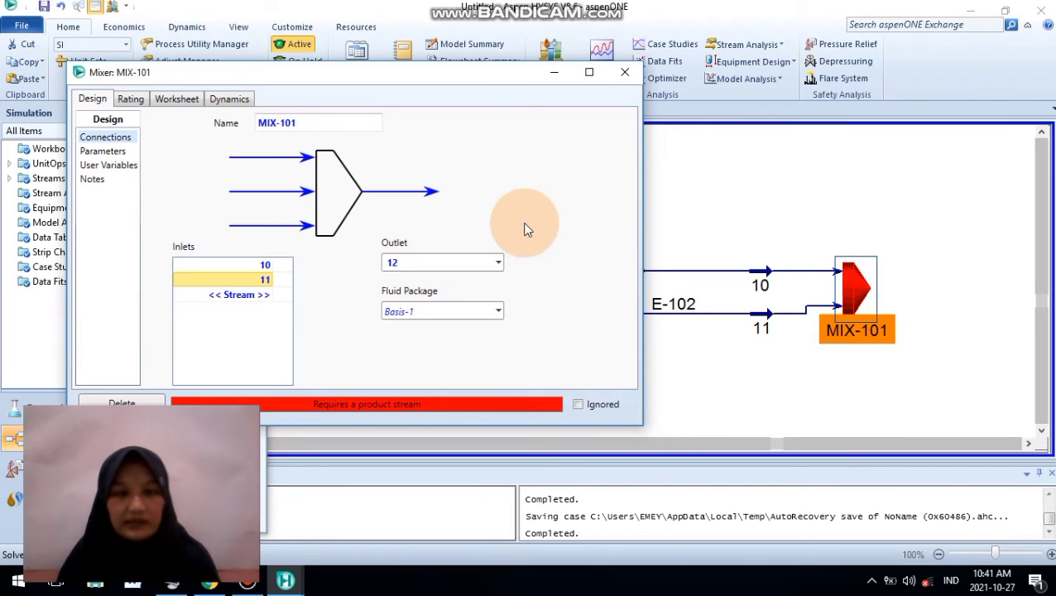
left_click(548, 215)
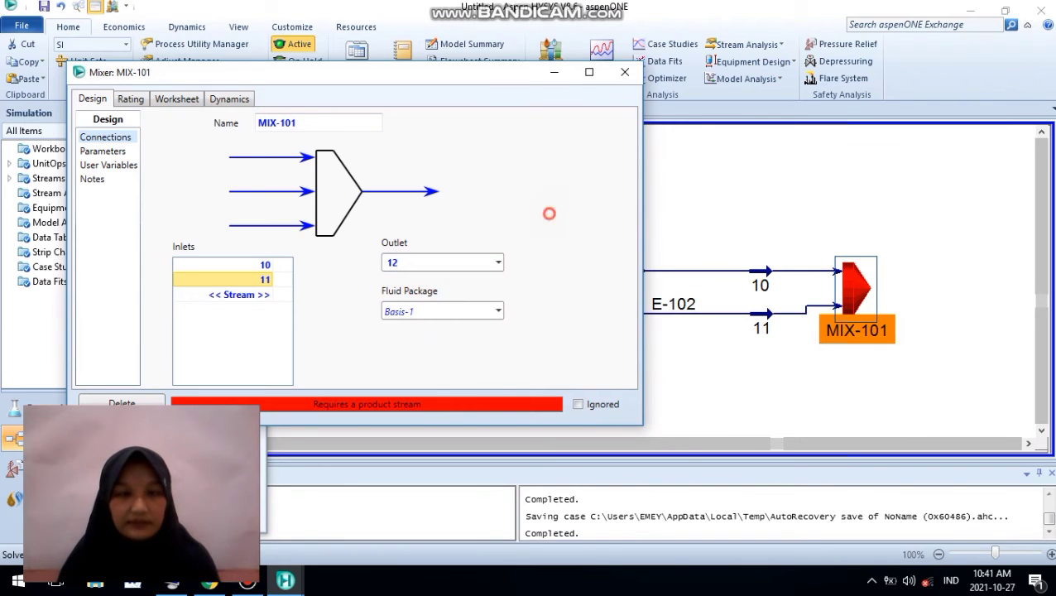
left_click(177, 99)
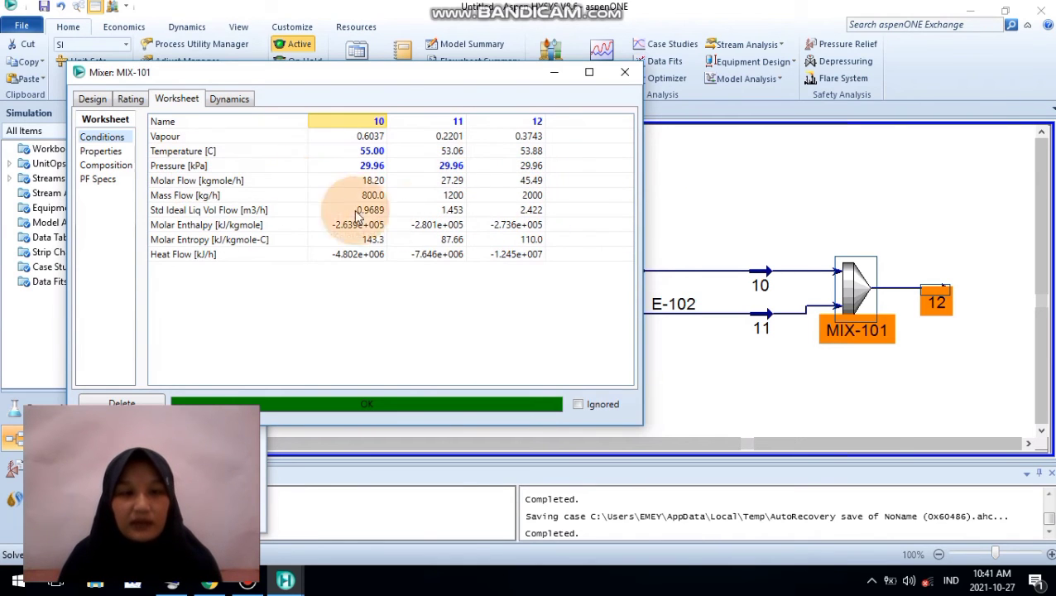
mouse_move(375, 176)
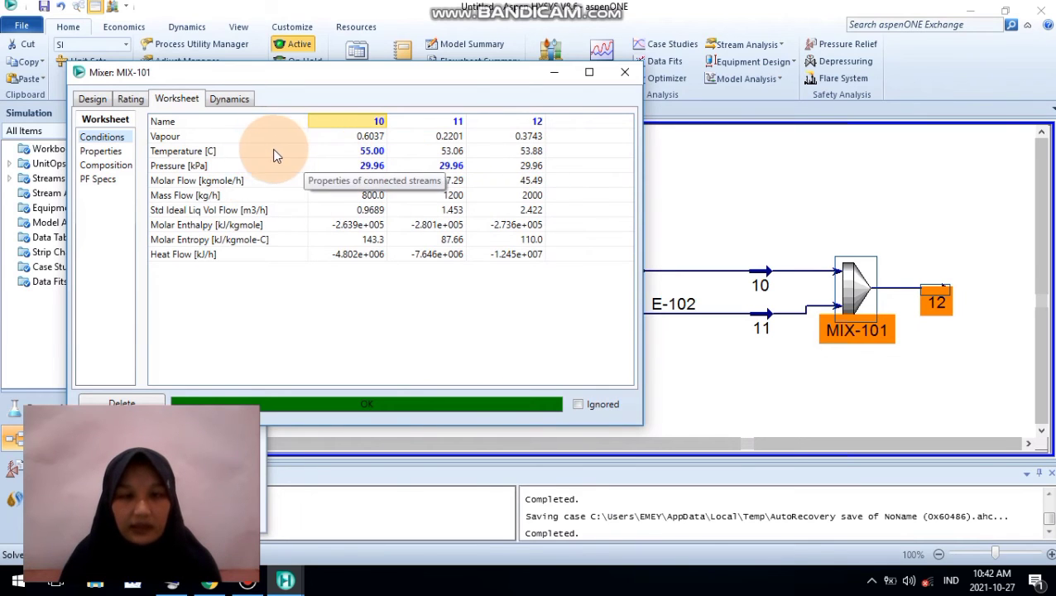
mouse_move(462, 159)
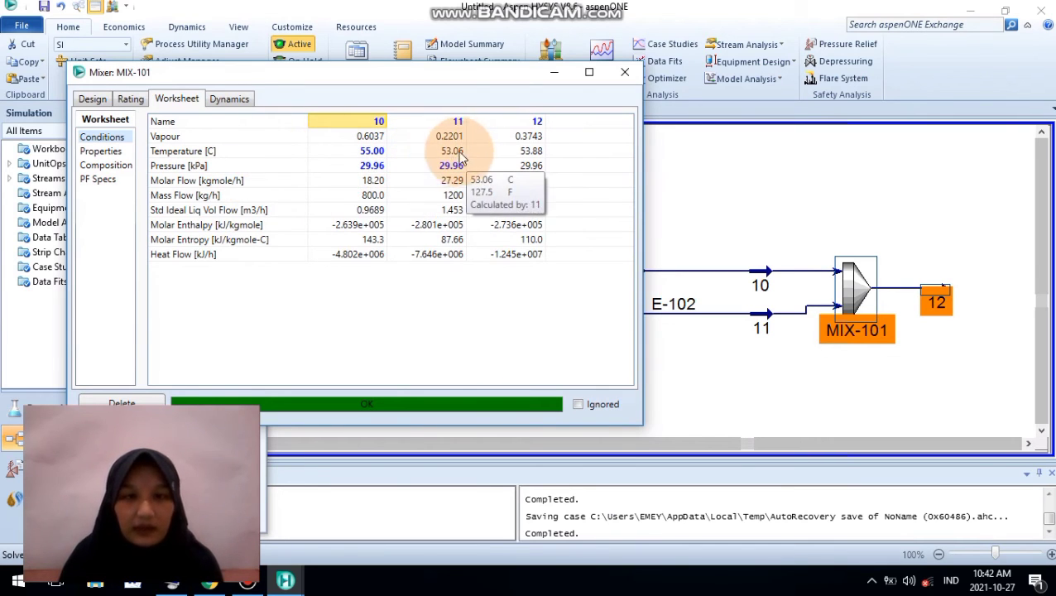
mouse_move(536, 160)
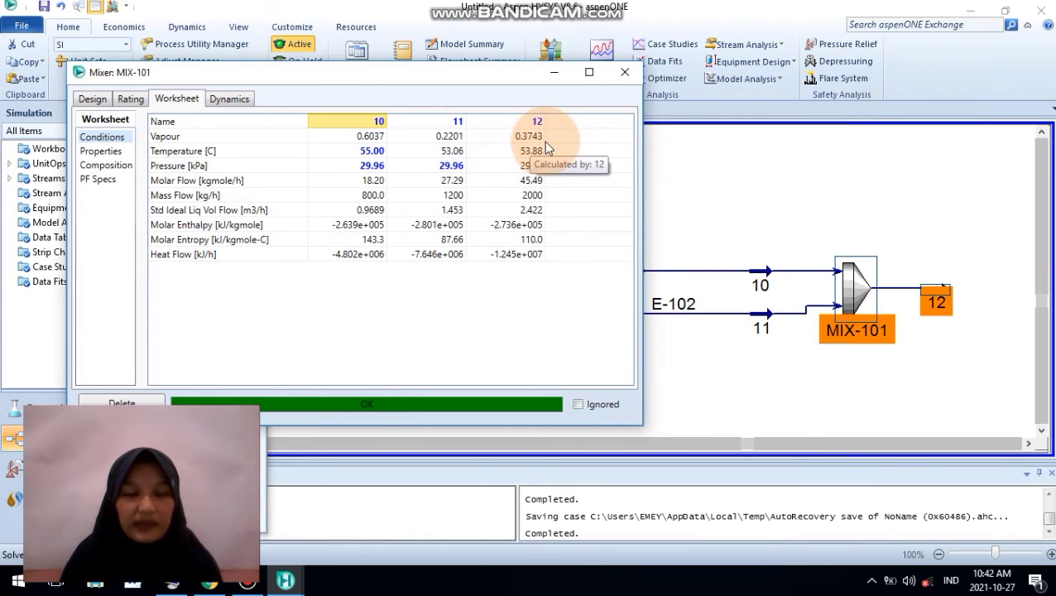
left_click(626, 75)
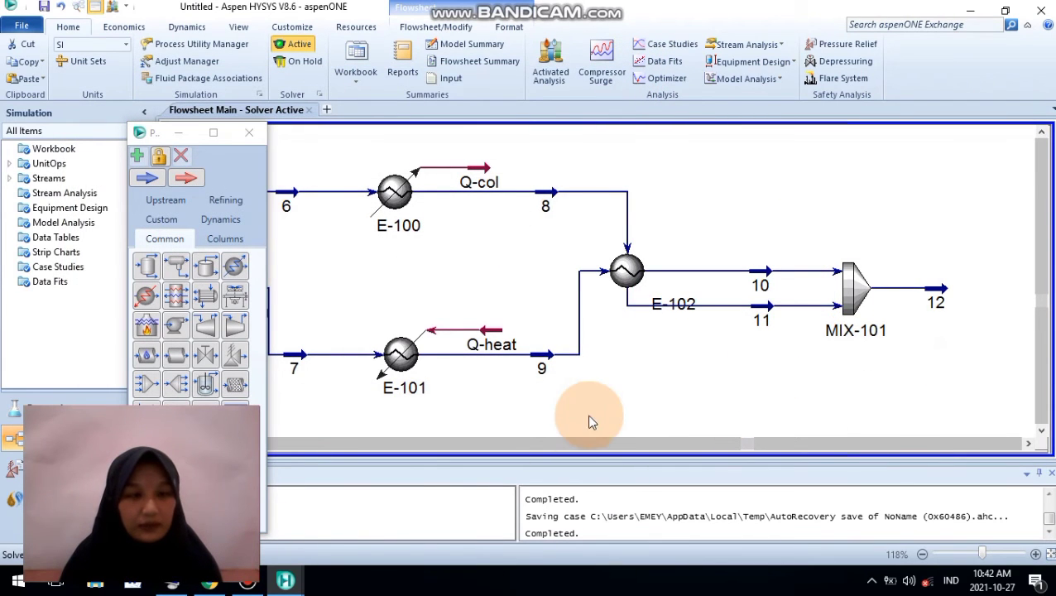
Step: Check the unit after the mixer in the browser assignment, and add a Separator a short distance beyond stream 12 in Aspen HYSYS
left_click(208, 584)
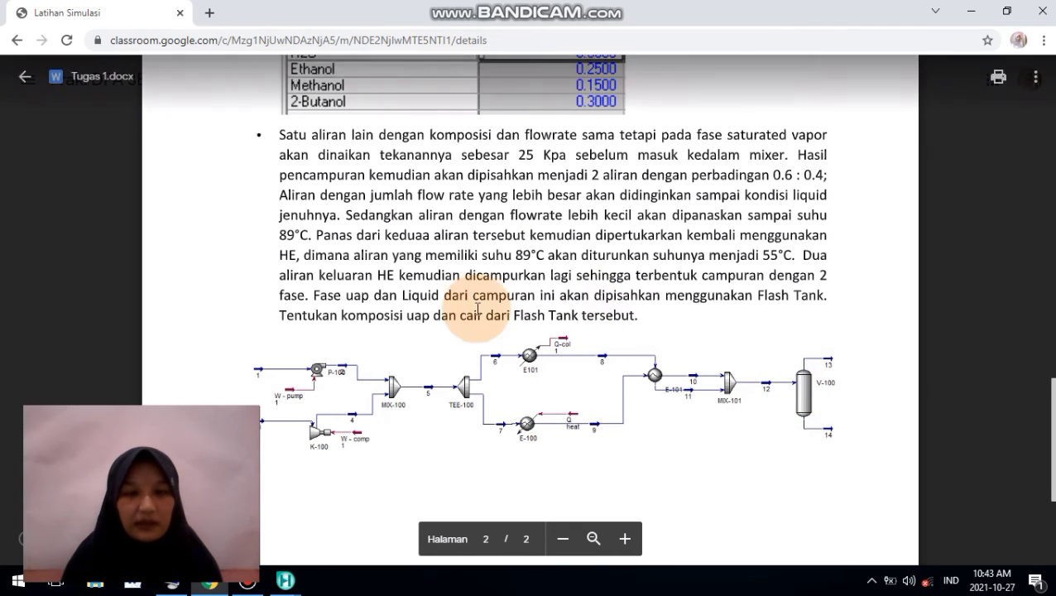
mouse_move(290, 580)
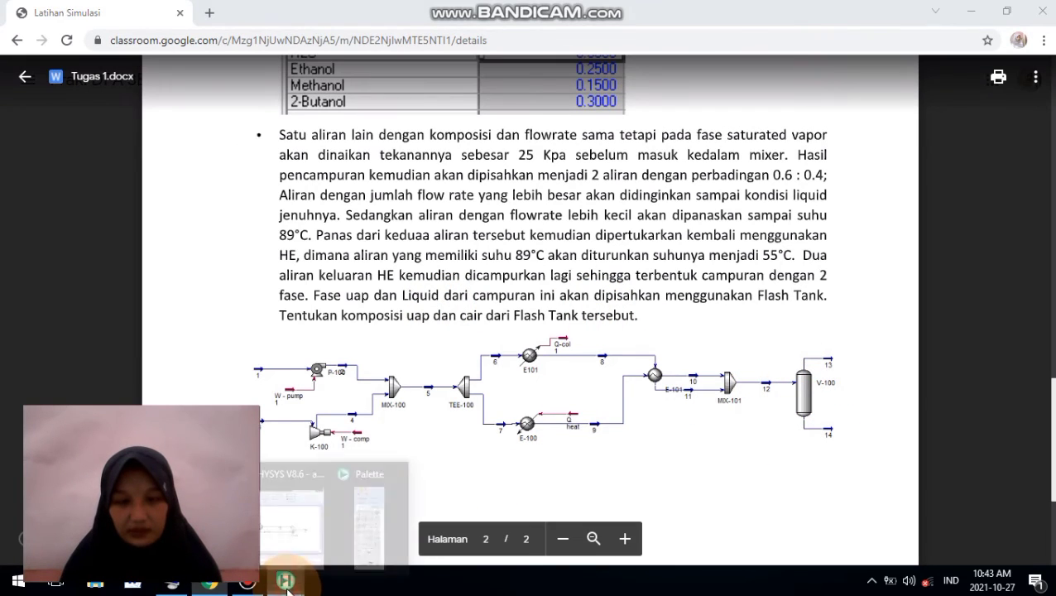
left_click(291, 505)
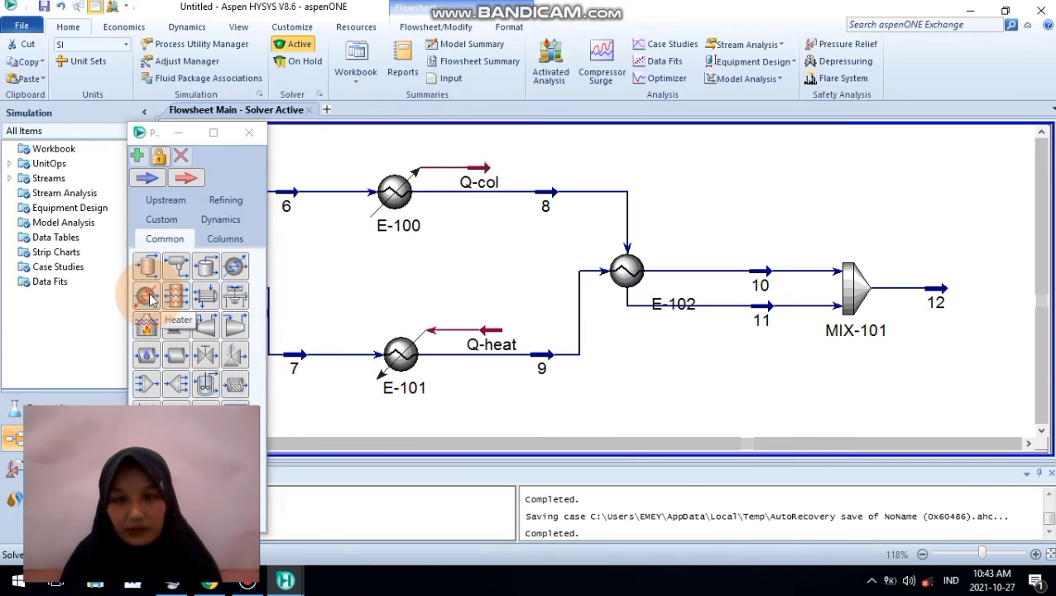
left_click_drag(149, 267, 974, 342)
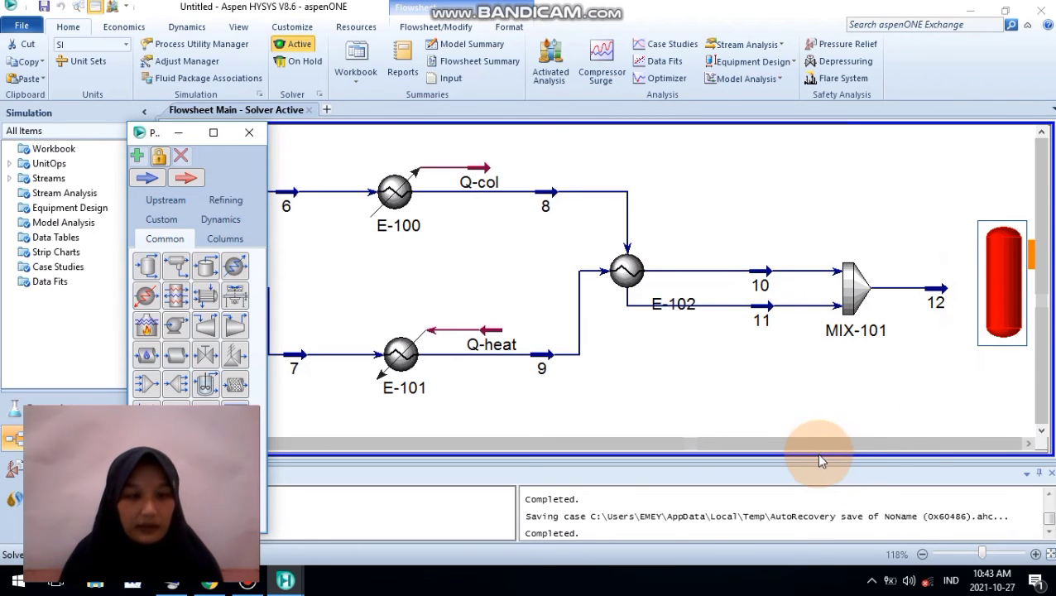
scroll(952, 422, "down", 1)
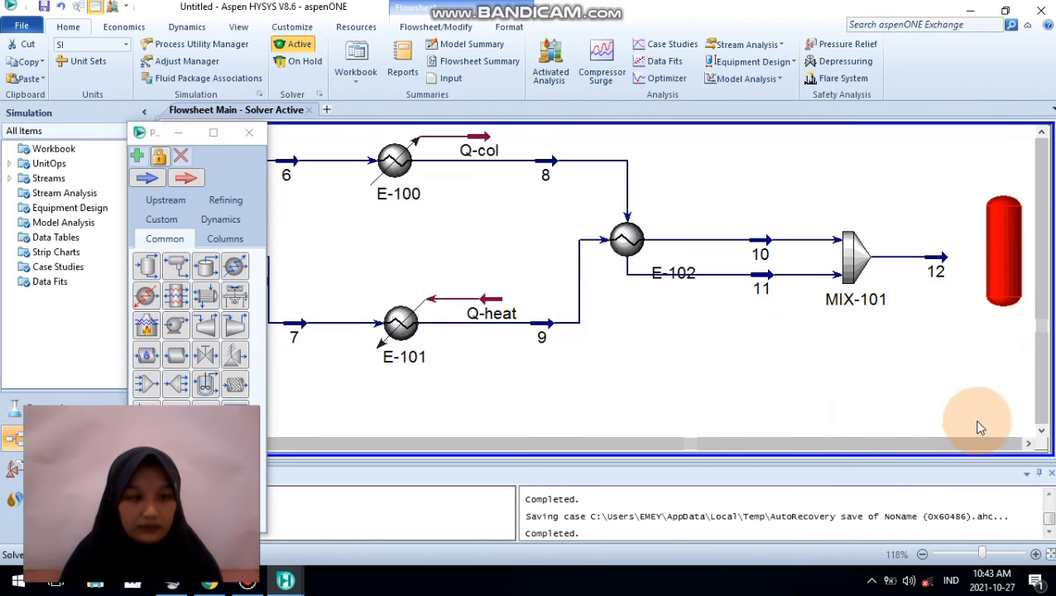
left_click(1032, 444)
left_click(1032, 444)
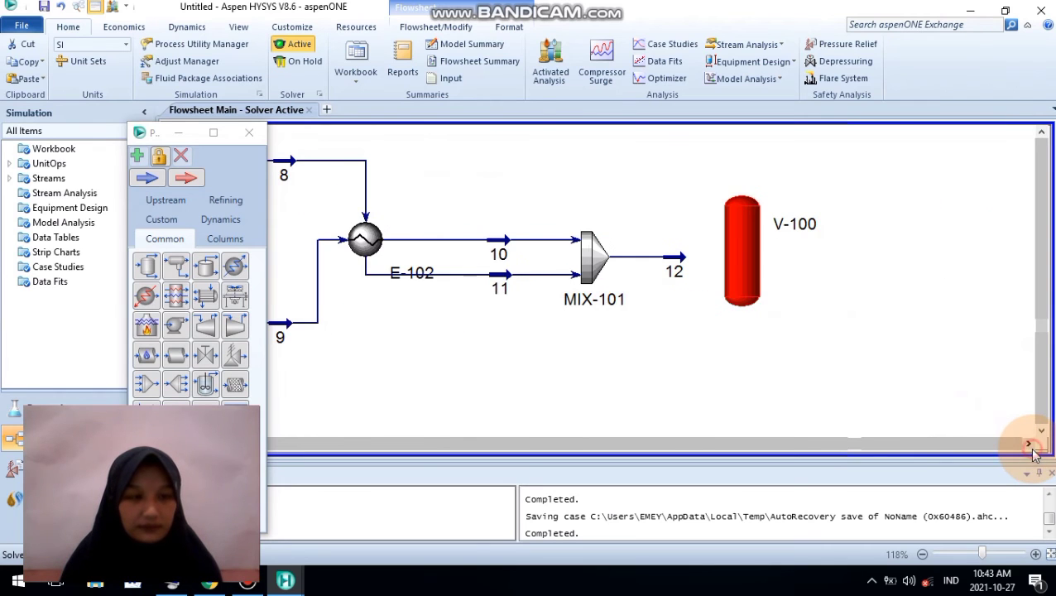
left_click(739, 266)
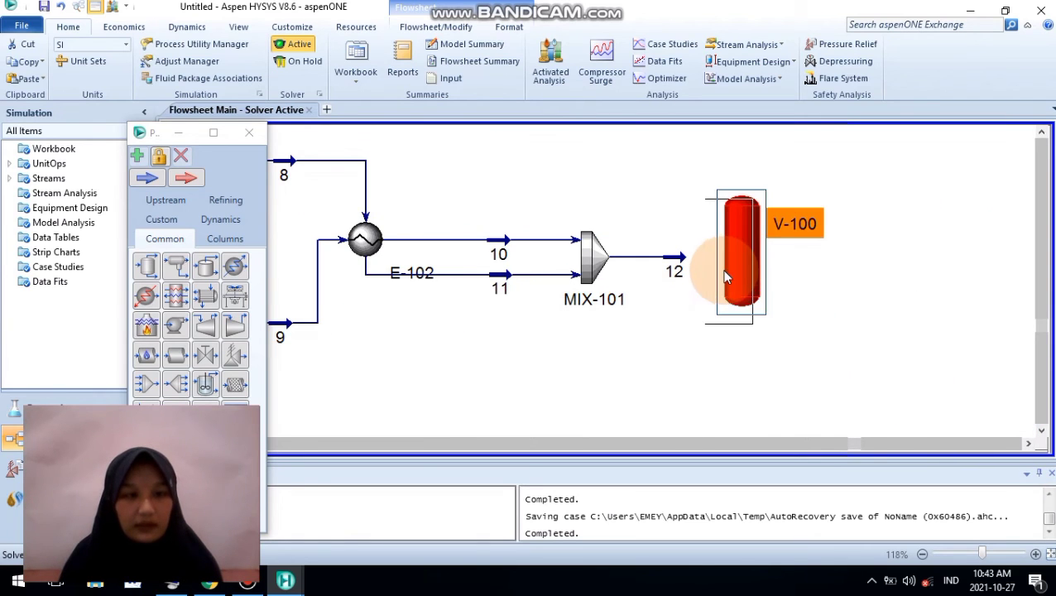
Step: Connect separator V-100 with inlet 12, vapour outlet 13 and liquid outlet 14, and check the stream conditions in its worksheet
double_click(771, 267)
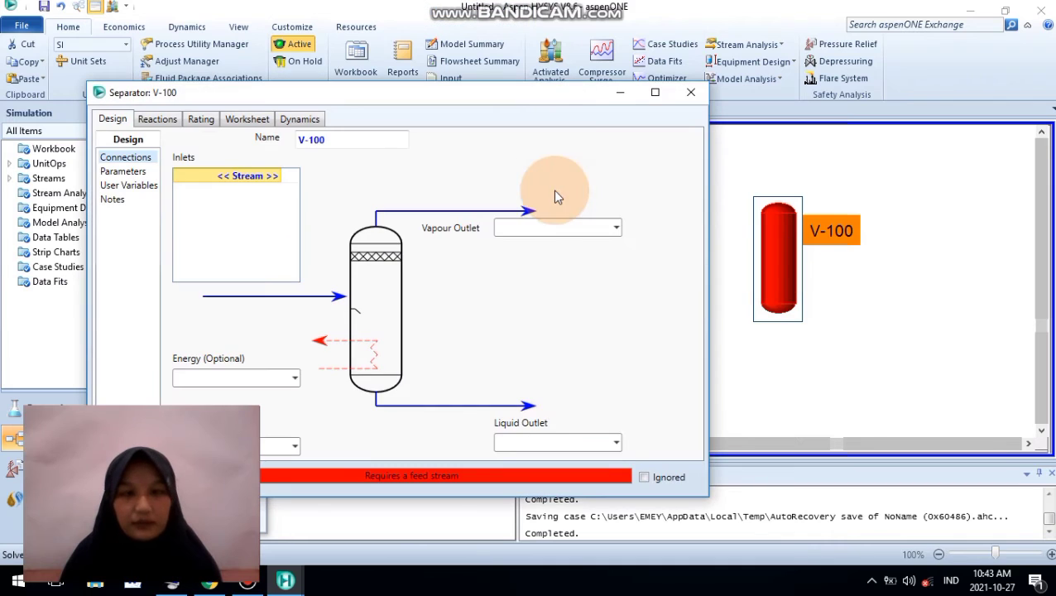
left_click(277, 178)
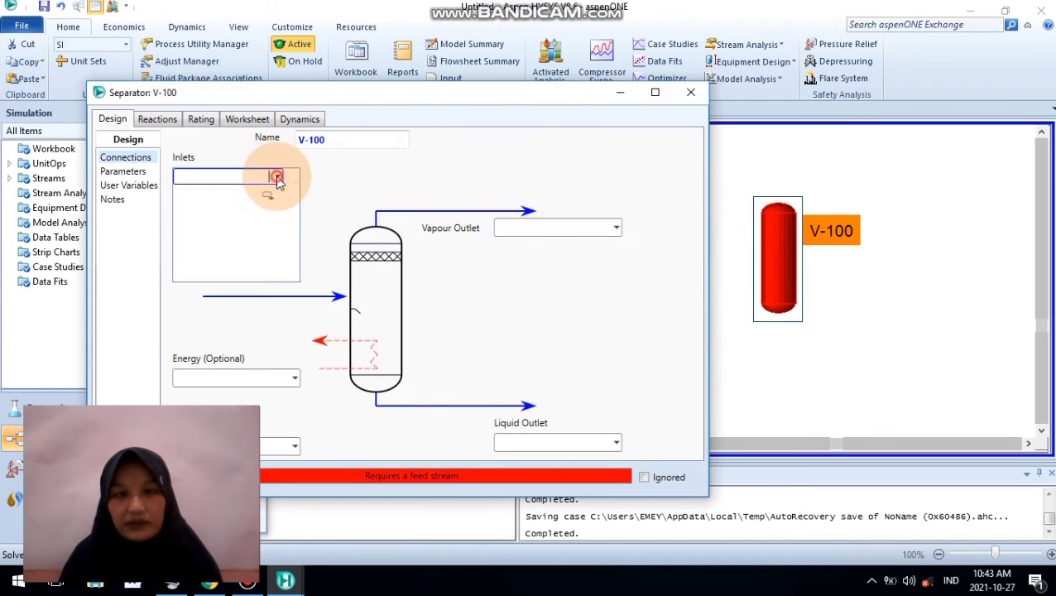
left_click(233, 199)
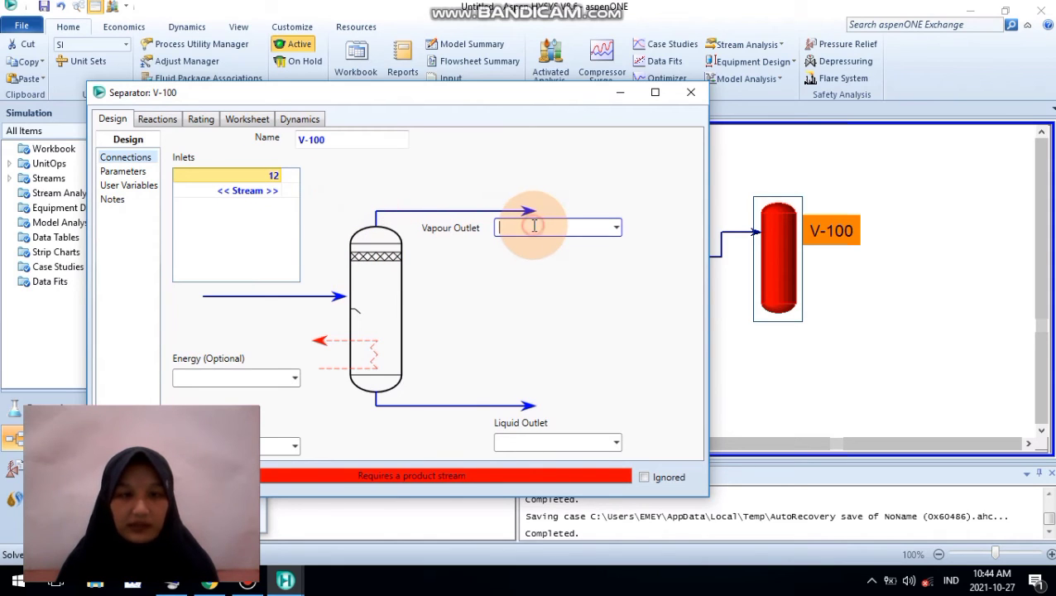
type("13")
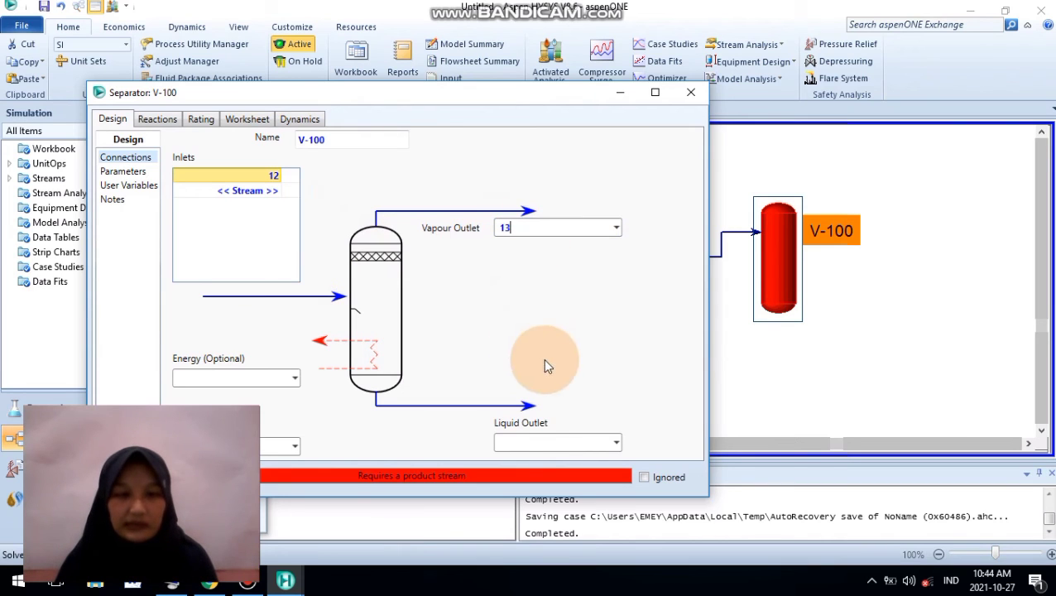
left_click(522, 444)
type("14")
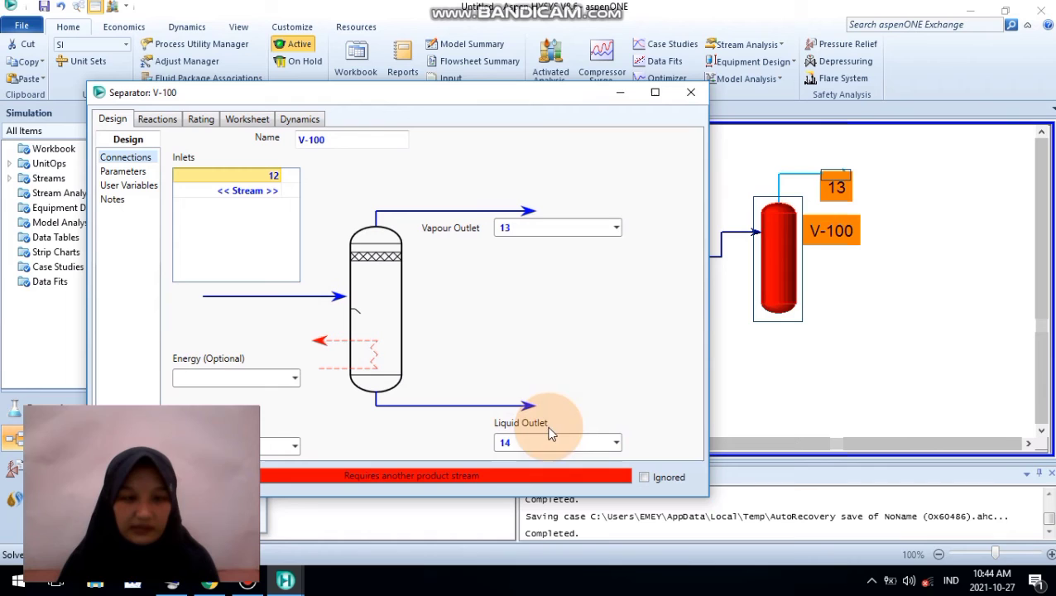
left_click(573, 374)
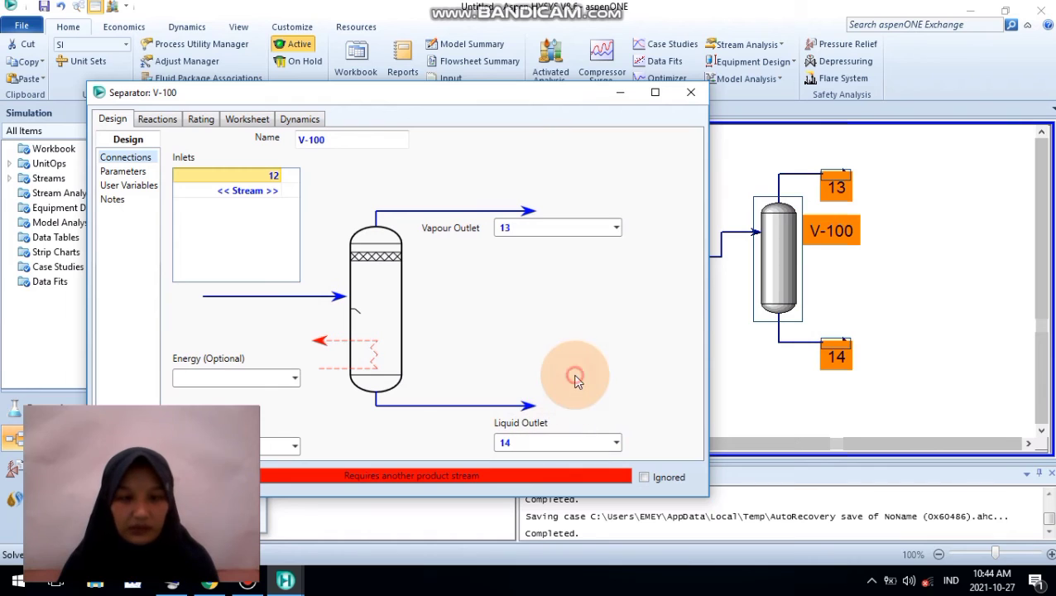
left_click(247, 119)
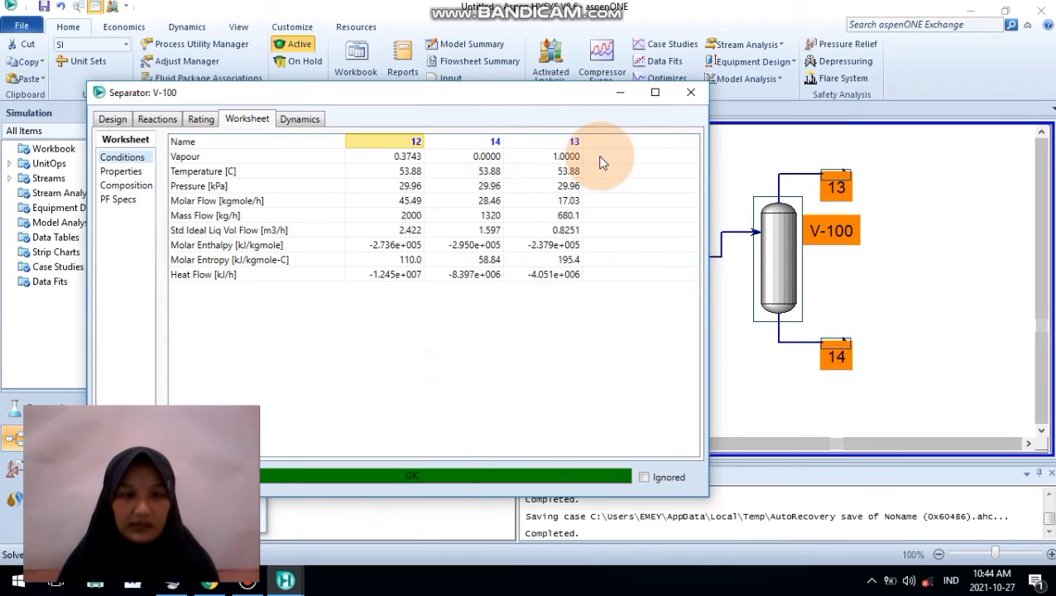
left_click(690, 92)
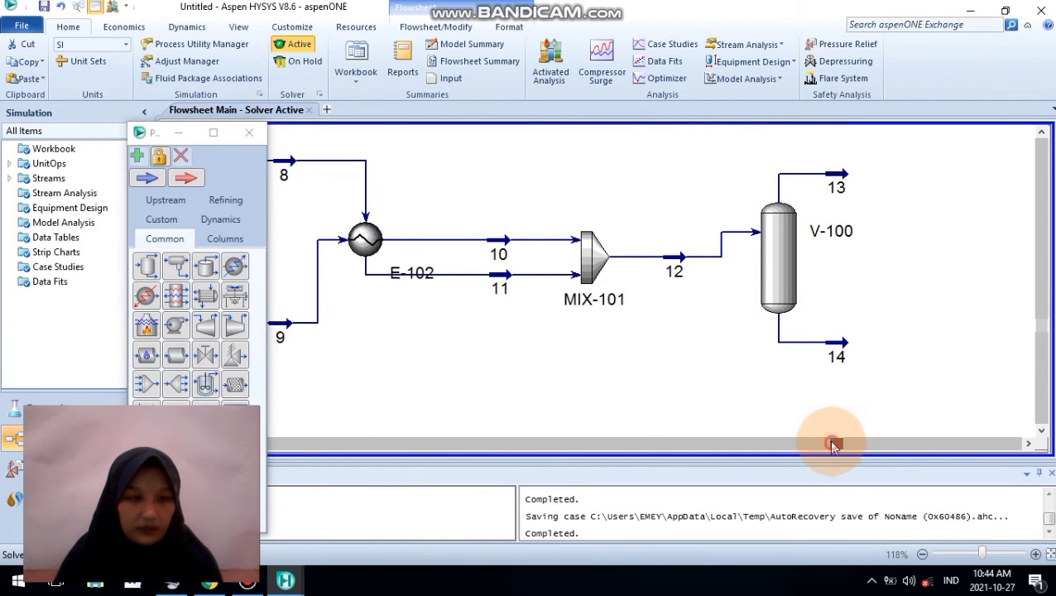
Step: Compare the flowsheet's units and streams with the assignment diagram in the browser, and return to Aspen HYSYS
left_click_drag(831, 443, 662, 432)
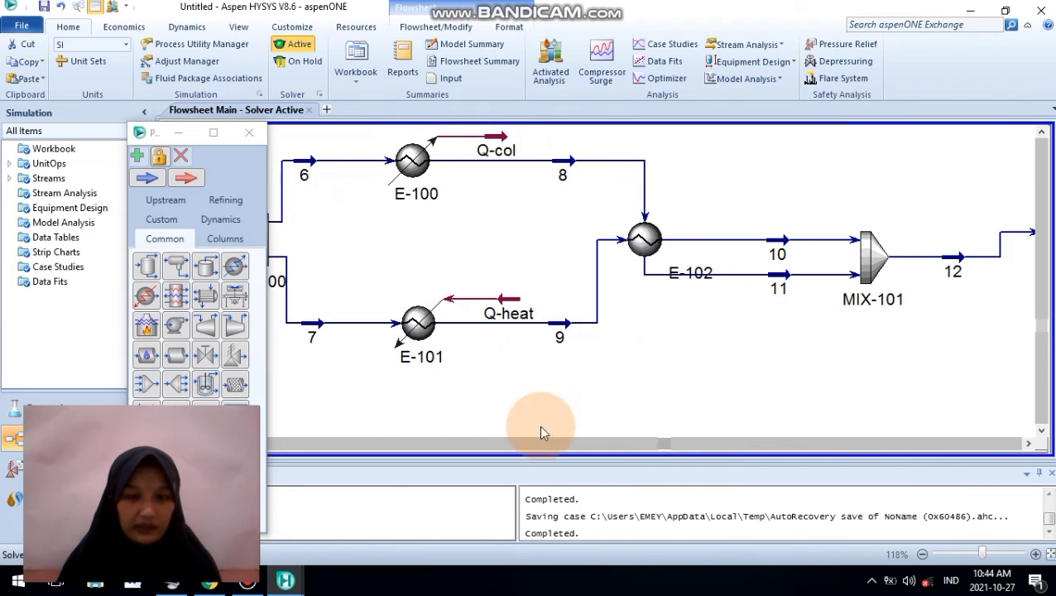
left_click(210, 584)
left_click(427, 392)
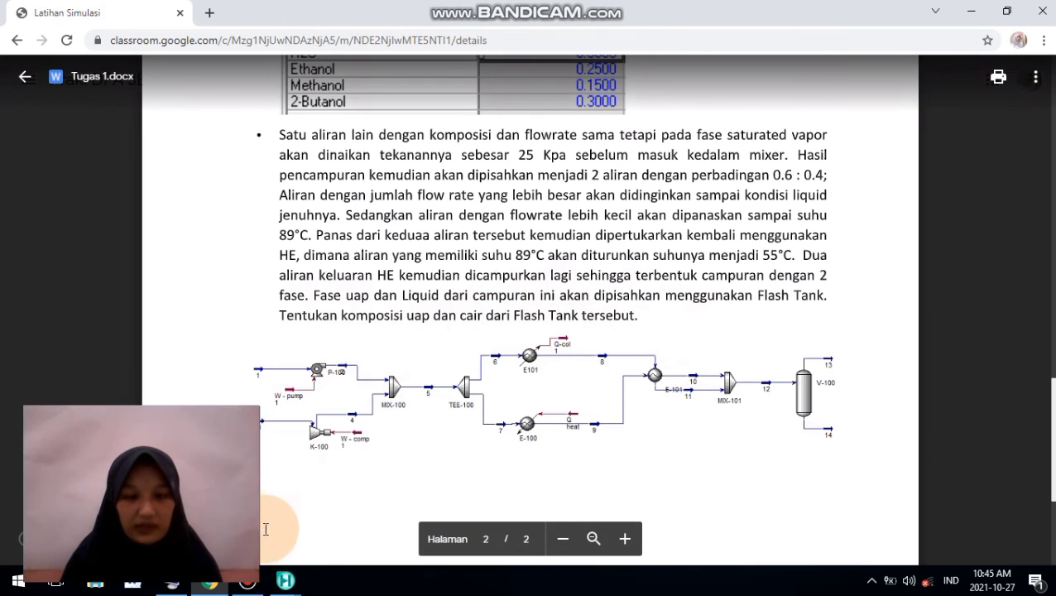
mouse_move(284, 580)
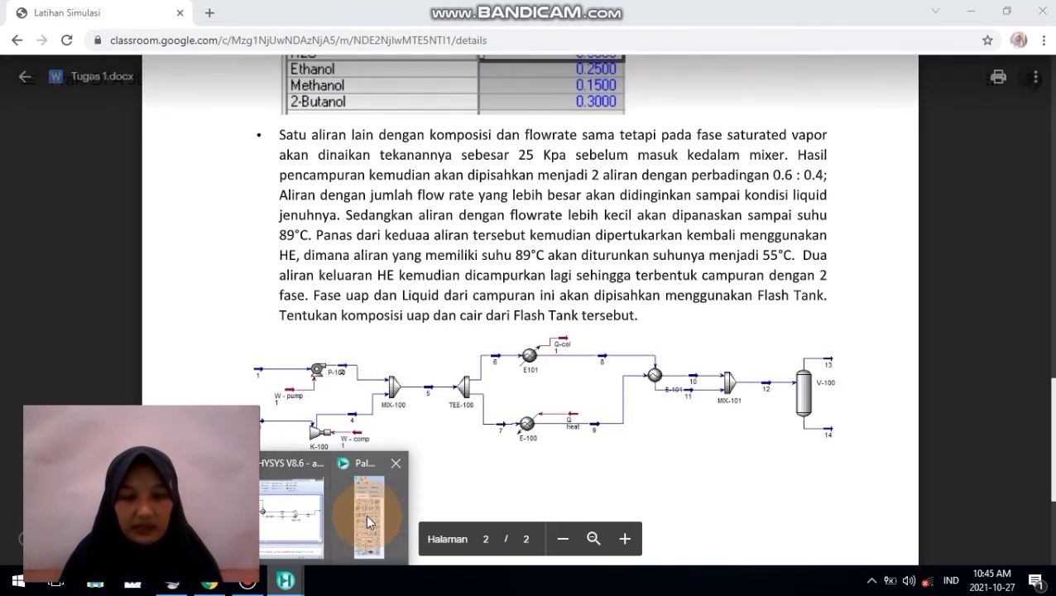
left_click(282, 513)
left_click_drag(664, 447, 877, 448)
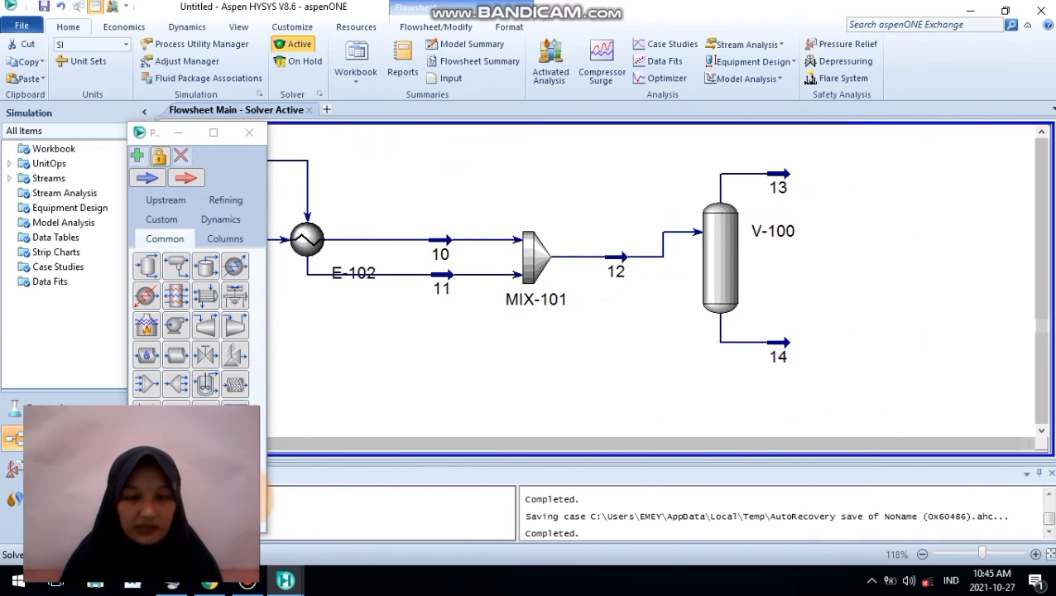
left_click(200, 591)
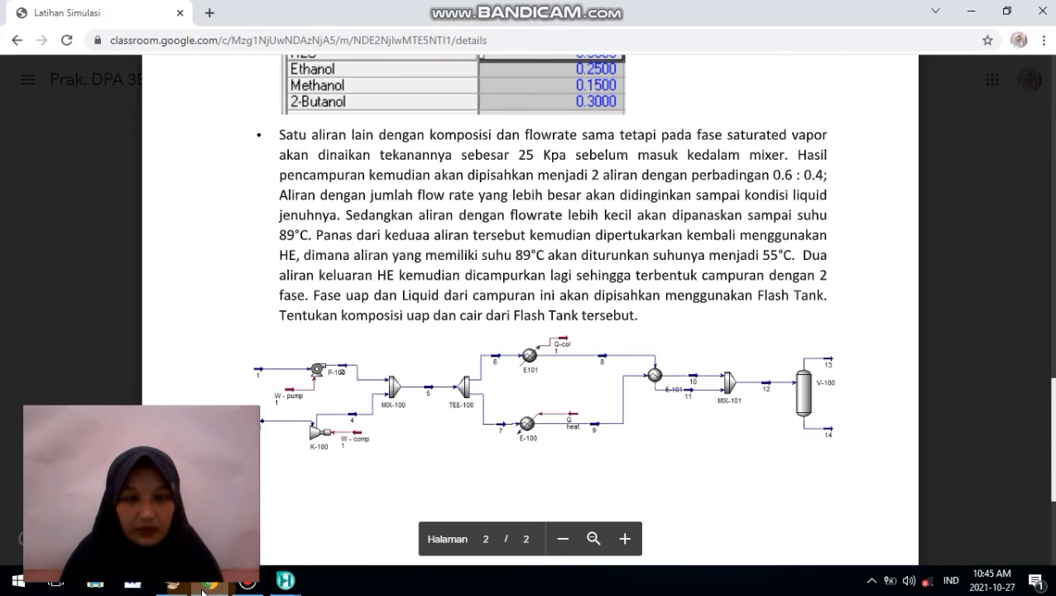
left_click(202, 590)
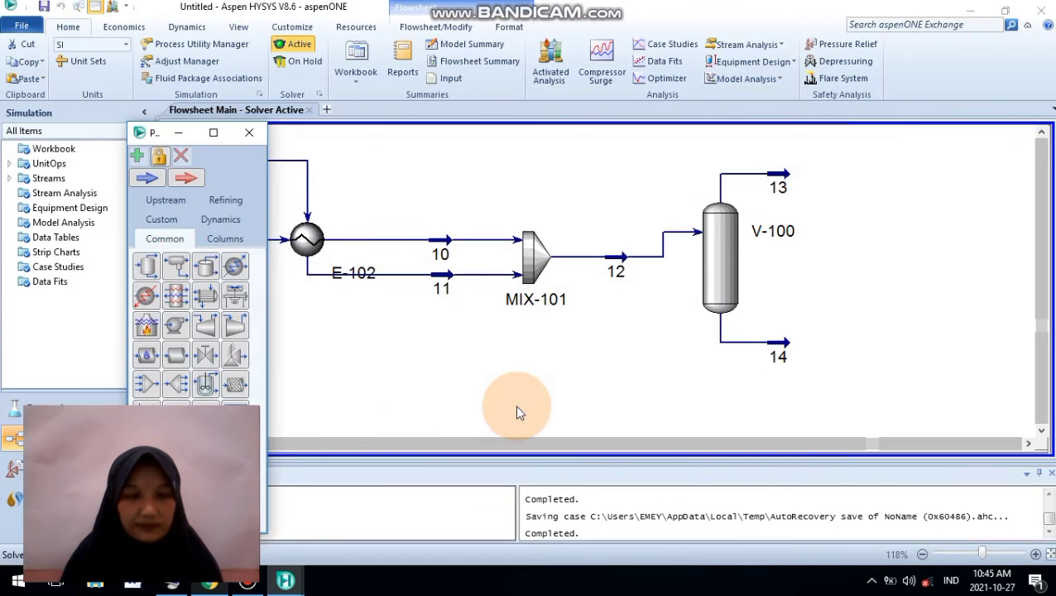
left_click(855, 414)
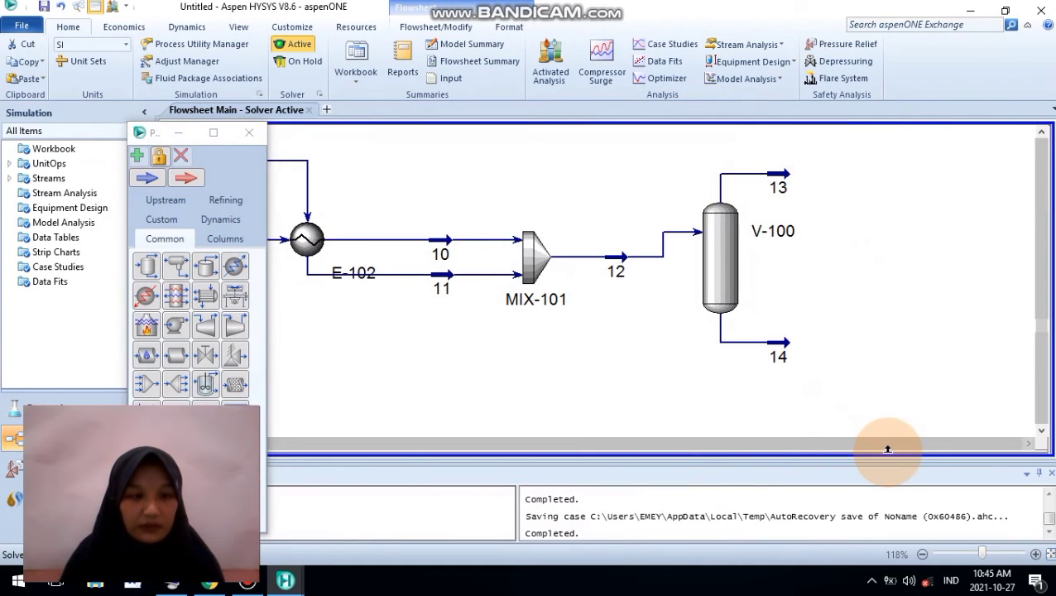
Step: Add a workbook table of the Material Streams page to the flowsheet
left_click_drag(873, 444, 651, 436)
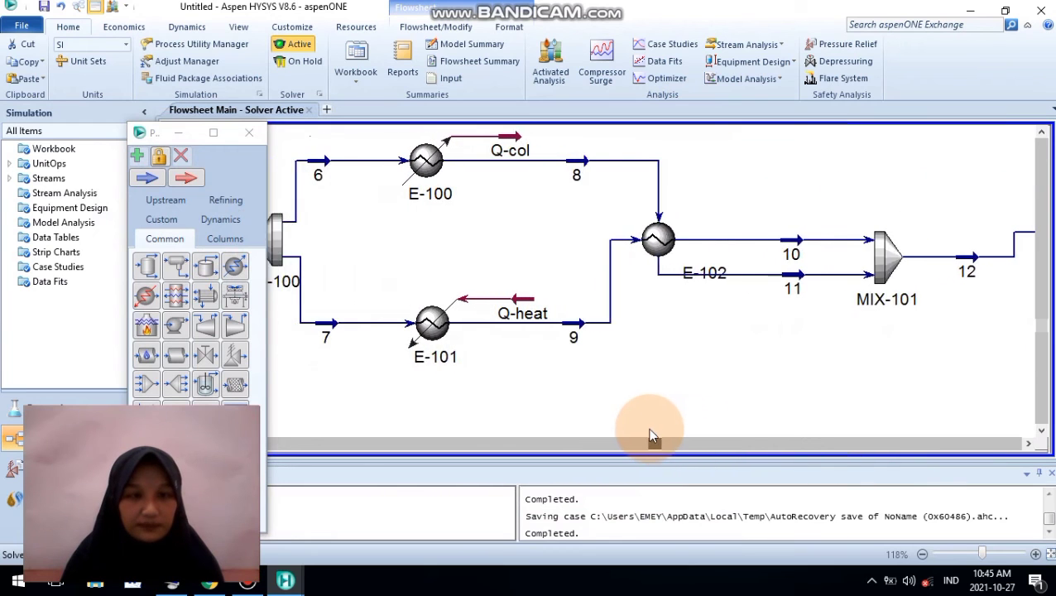
right_click(613, 383)
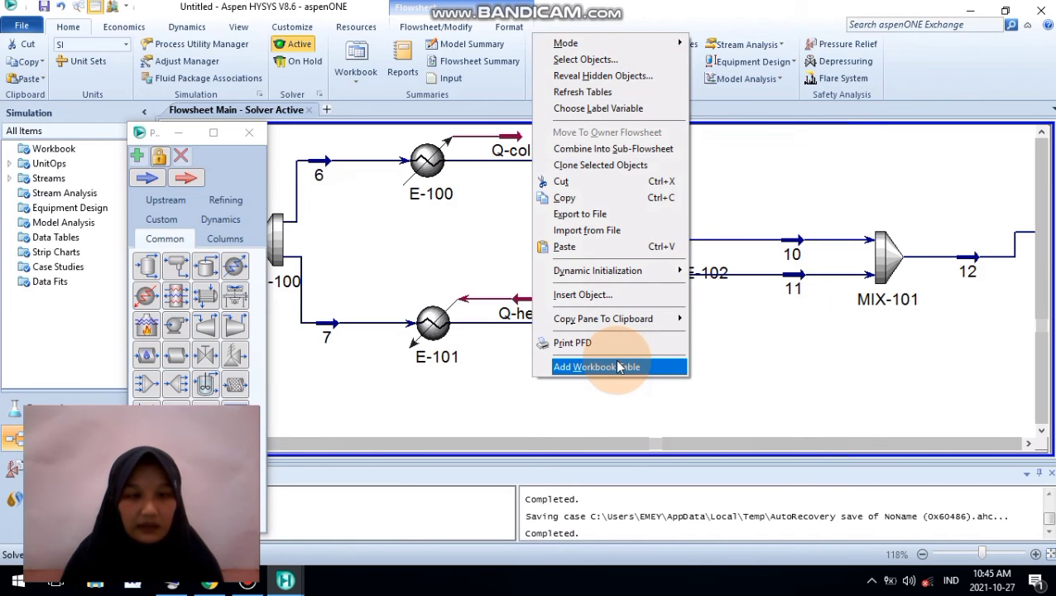
left_click(616, 367)
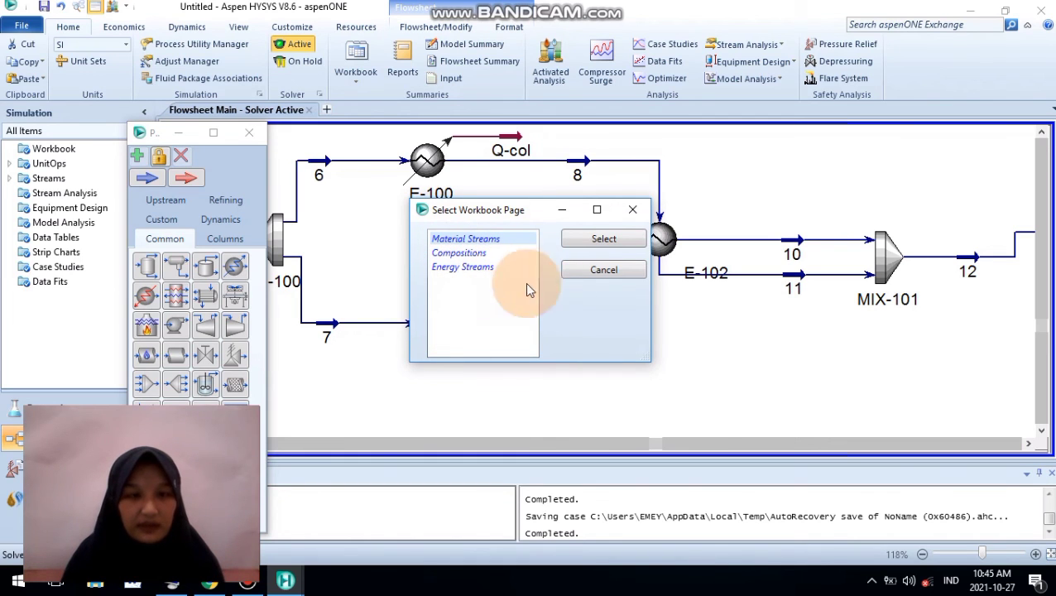
left_click(591, 241)
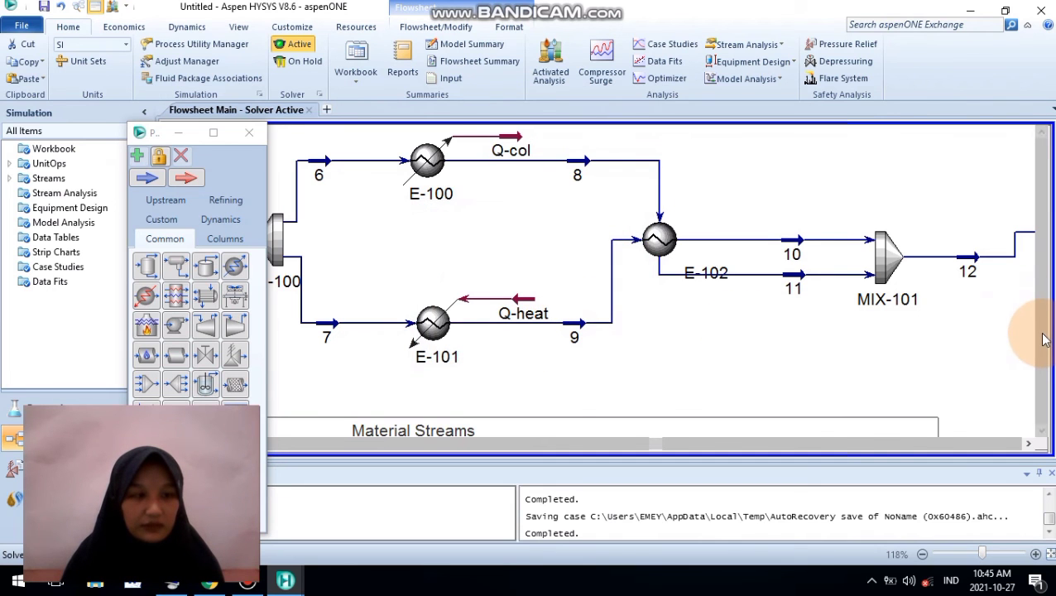
Step: Add a workbook table of the Compositions page to the flowsheet and place it to the right of the Material Streams table
left_click_drag(1045, 340, 955, 213)
right_click(965, 196)
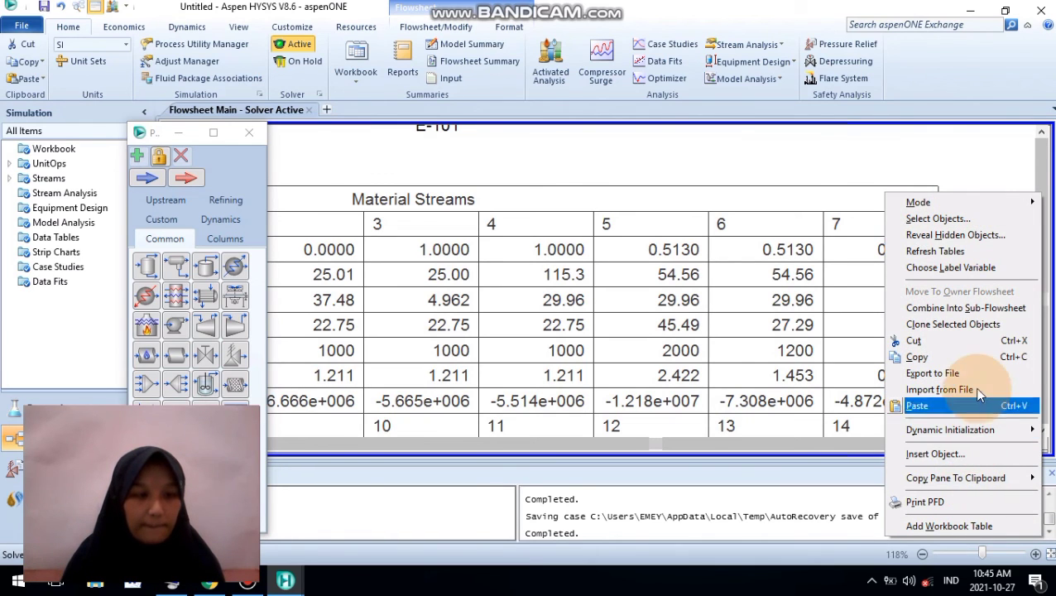
left_click(962, 526)
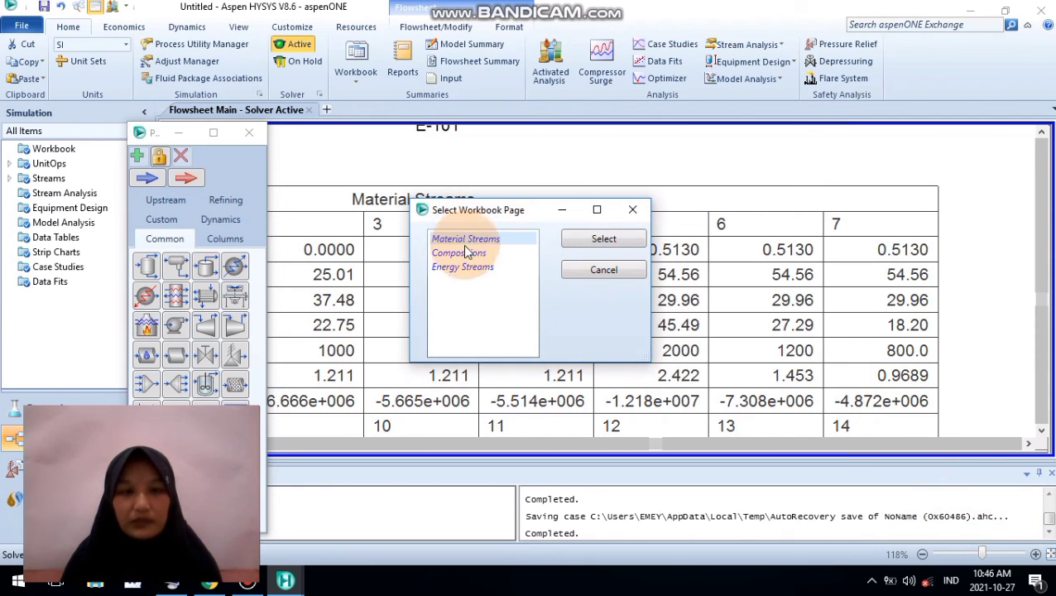
left_click(461, 254)
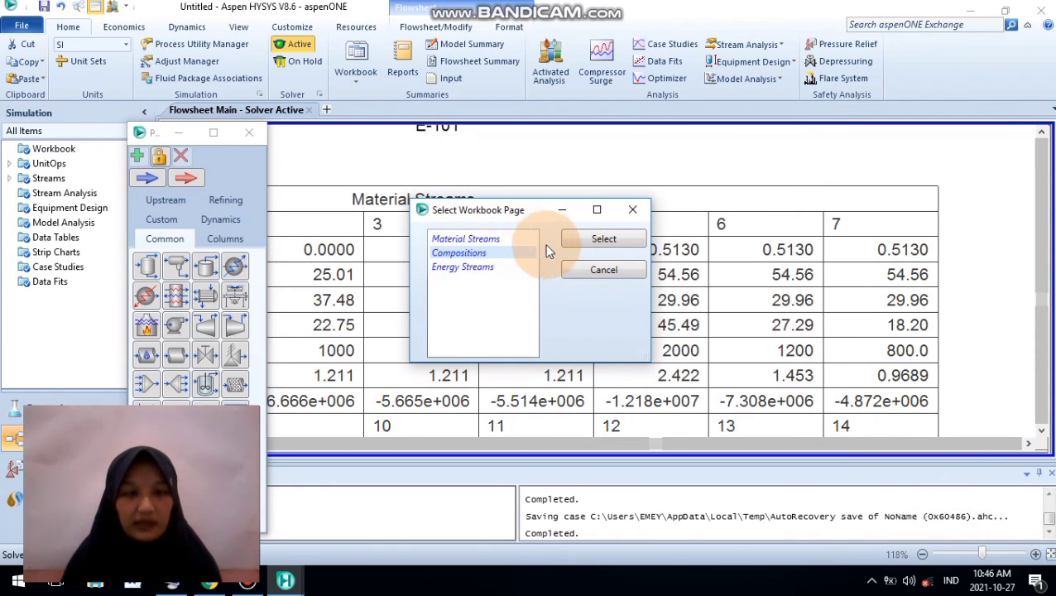
left_click(598, 238)
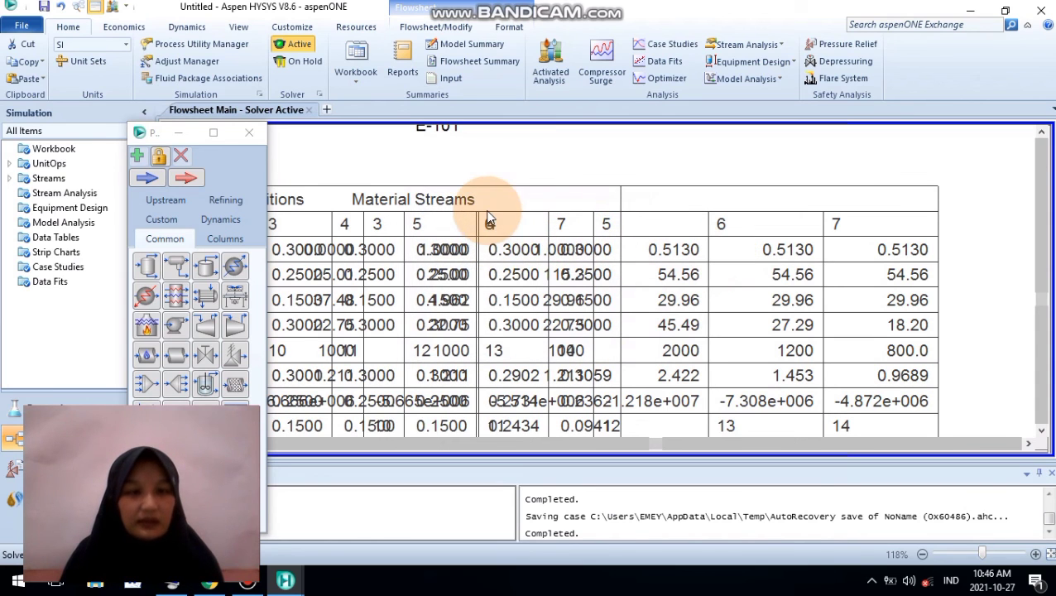
left_click_drag(331, 194, 904, 188)
left_click_drag(839, 179, 1016, 197)
Step: Add a workbook table of the Energy Streams page to the flowsheet and place it below the Compositions table
left_click(942, 554)
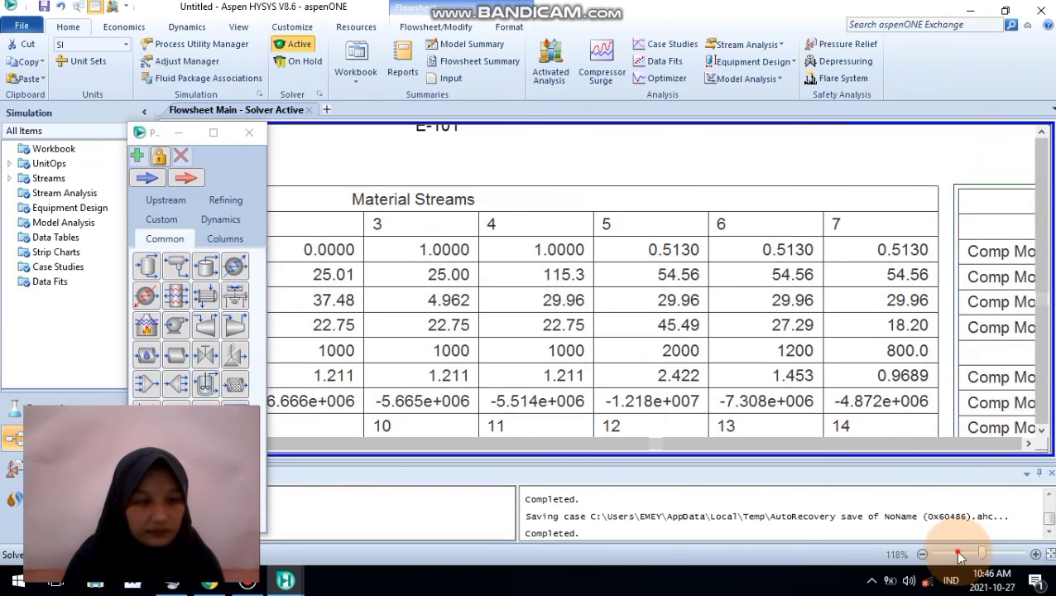
left_click_drag(628, 274, 641, 269)
left_click_drag(546, 262, 754, 344)
right_click(868, 209)
left_click(859, 542)
left_click(464, 266)
left_click(606, 237)
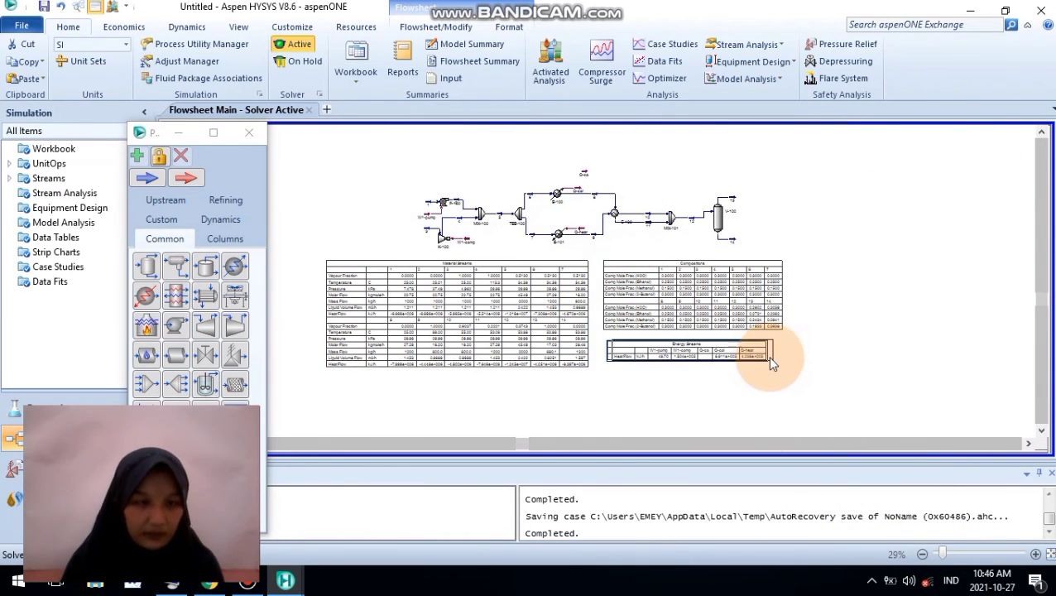
Step: Review the Compositions and Energy Streams tables against the flowsheet, especially separator V-100 and its outlet streams 13 and 14
left_click(964, 553)
left_click(988, 555)
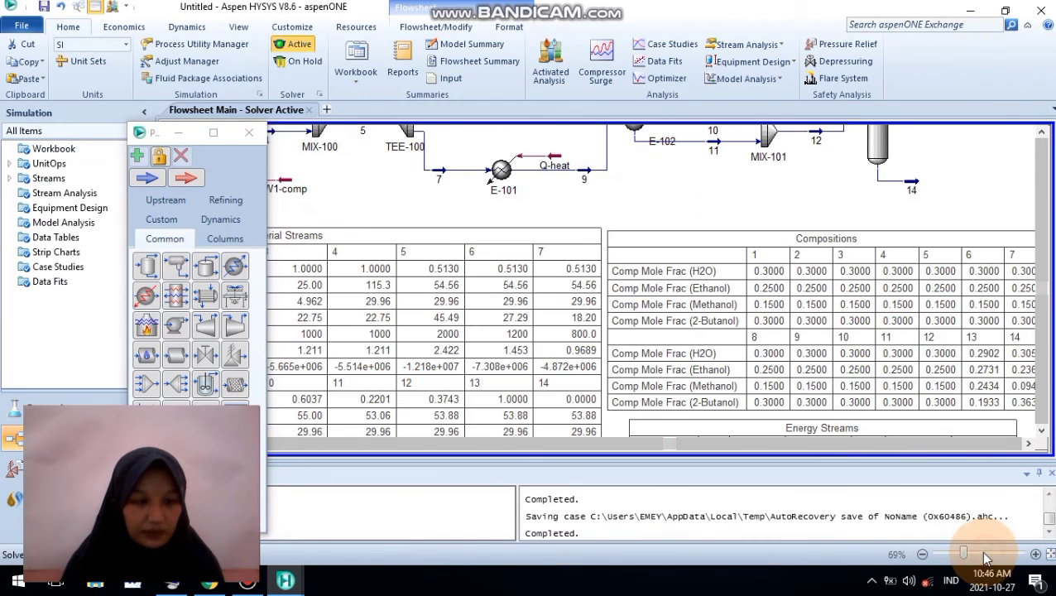
left_click_drag(675, 451, 786, 452)
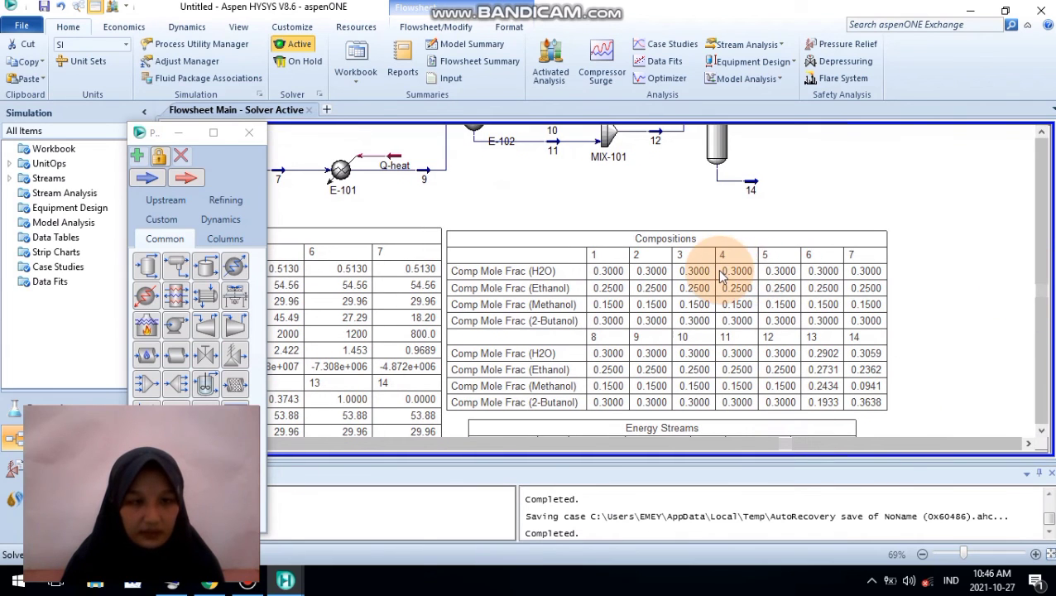
left_click_drag(1046, 298, 1039, 270)
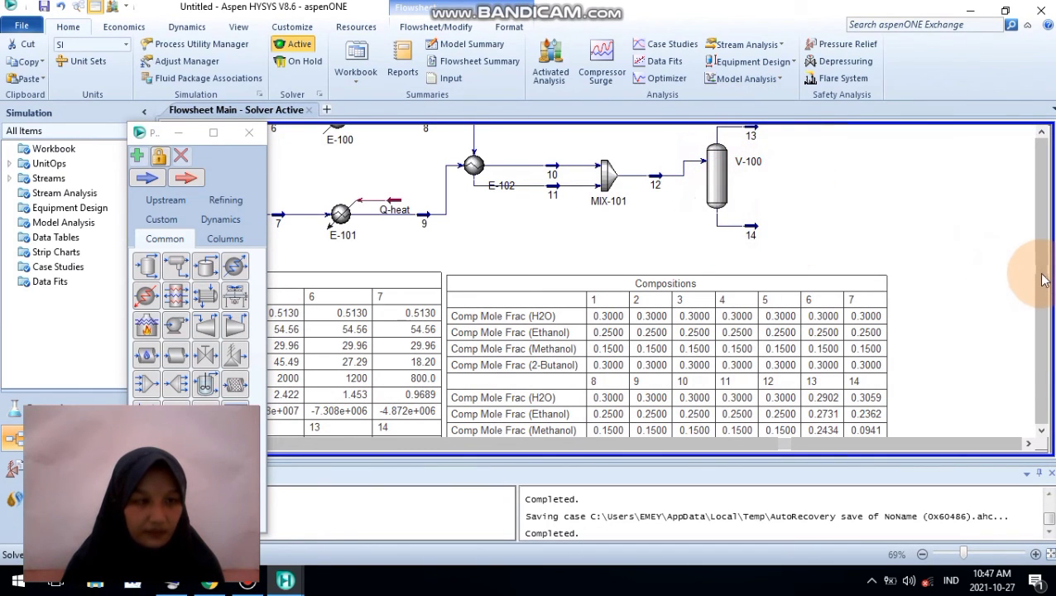
left_click_drag(1043, 282, 1041, 306)
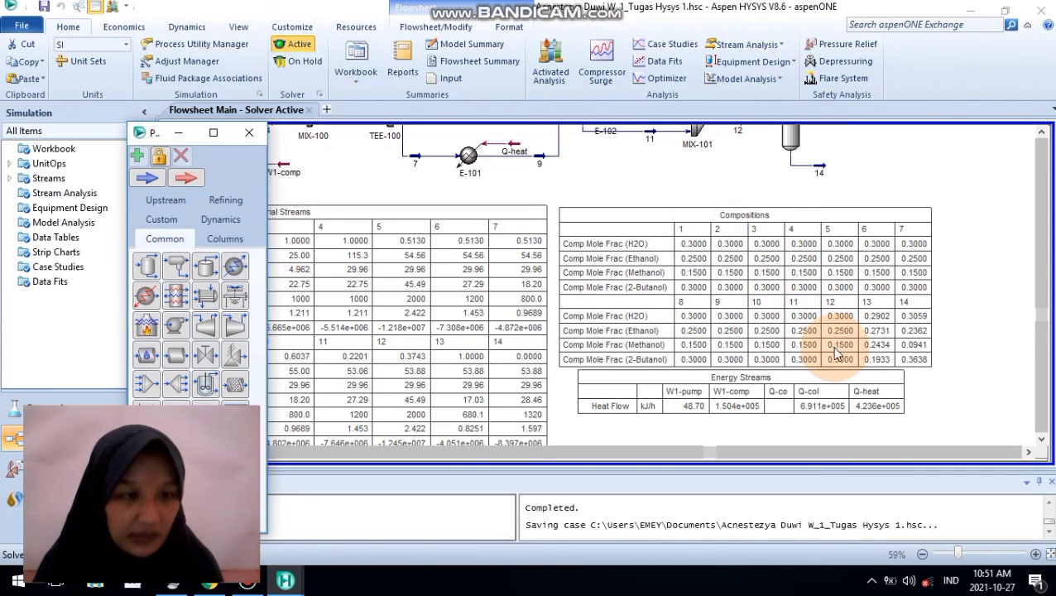
left_click_drag(1044, 323, 1034, 299)
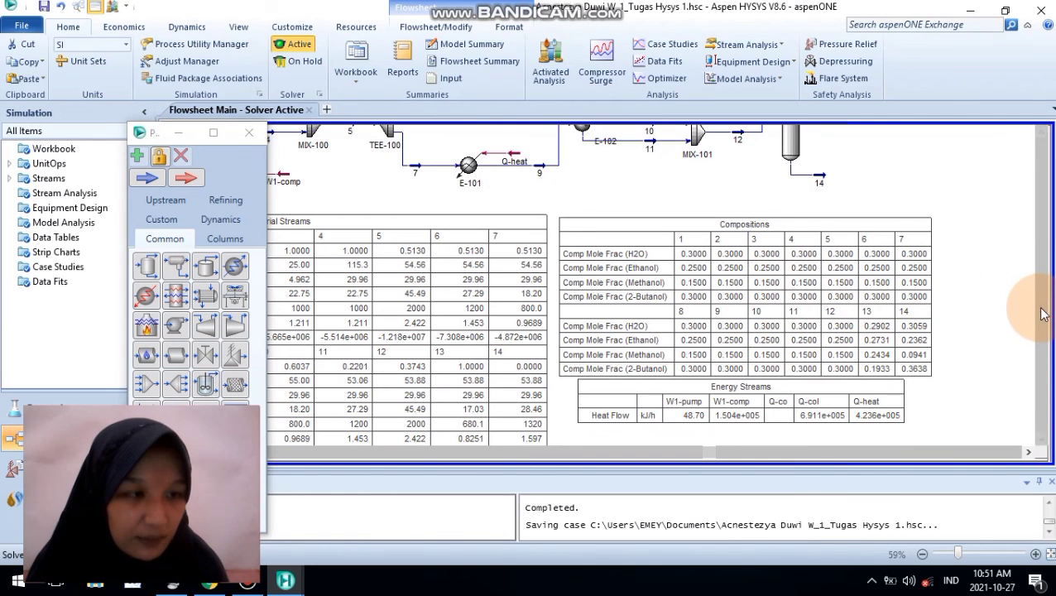
left_click_drag(1043, 301, 1044, 278)
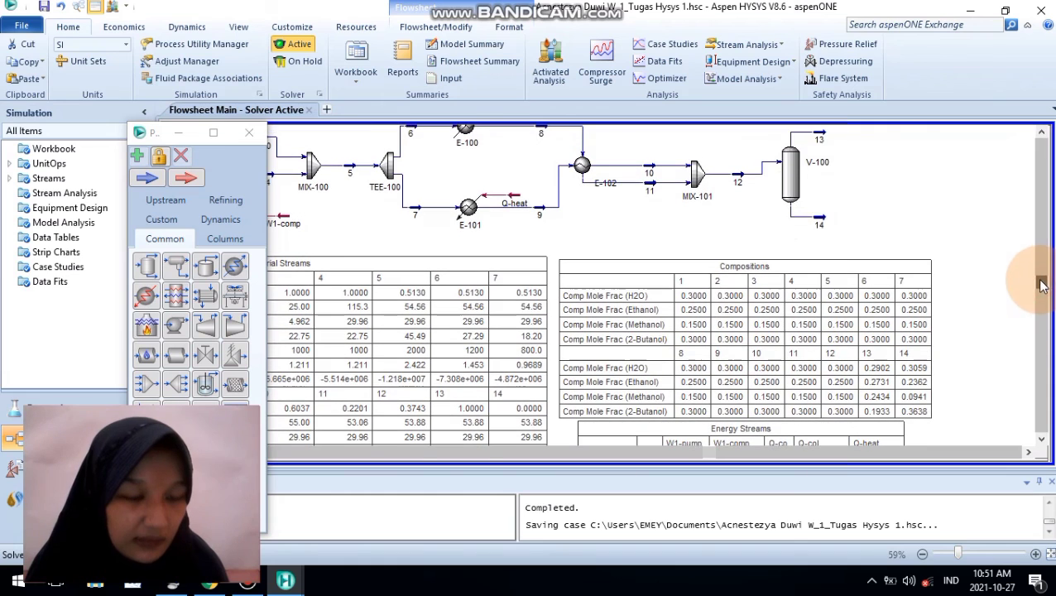
mouse_move(803, 174)
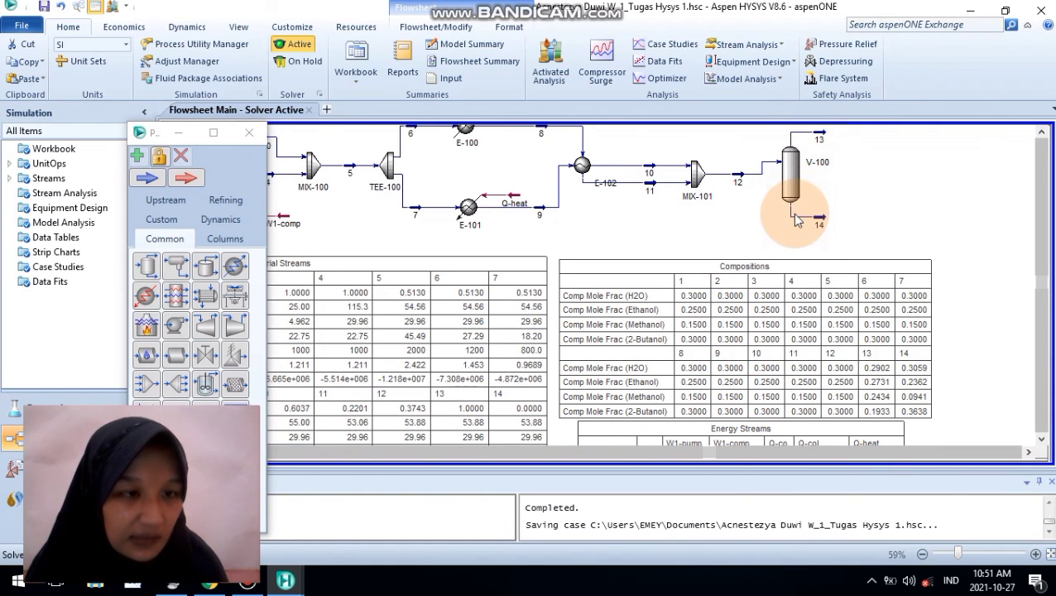
scroll(1043, 290, "down", 2)
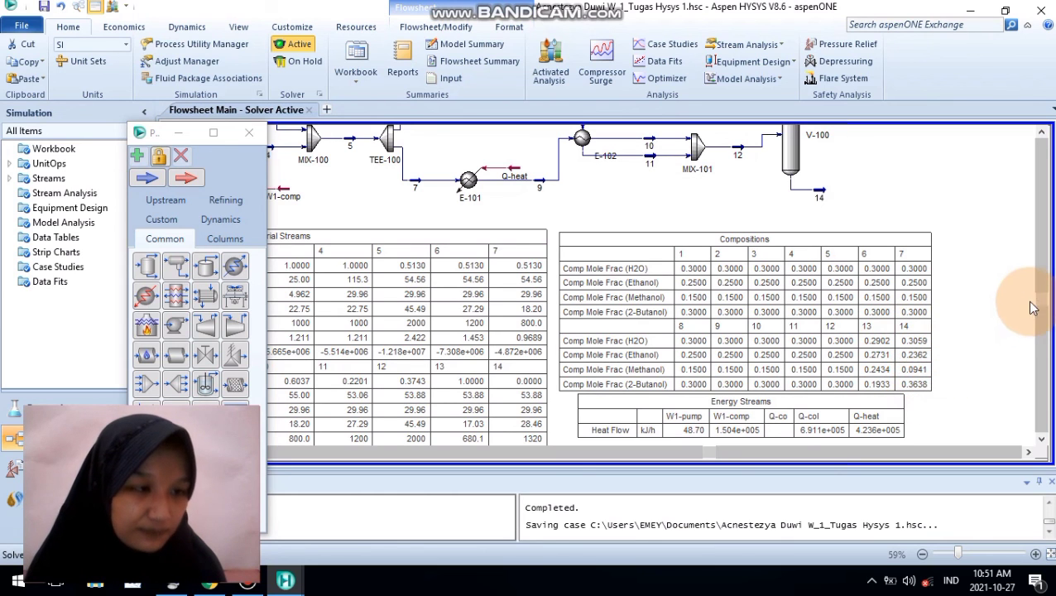
scroll(1041, 298, "up", 1)
scroll(1041, 298, "up", 4)
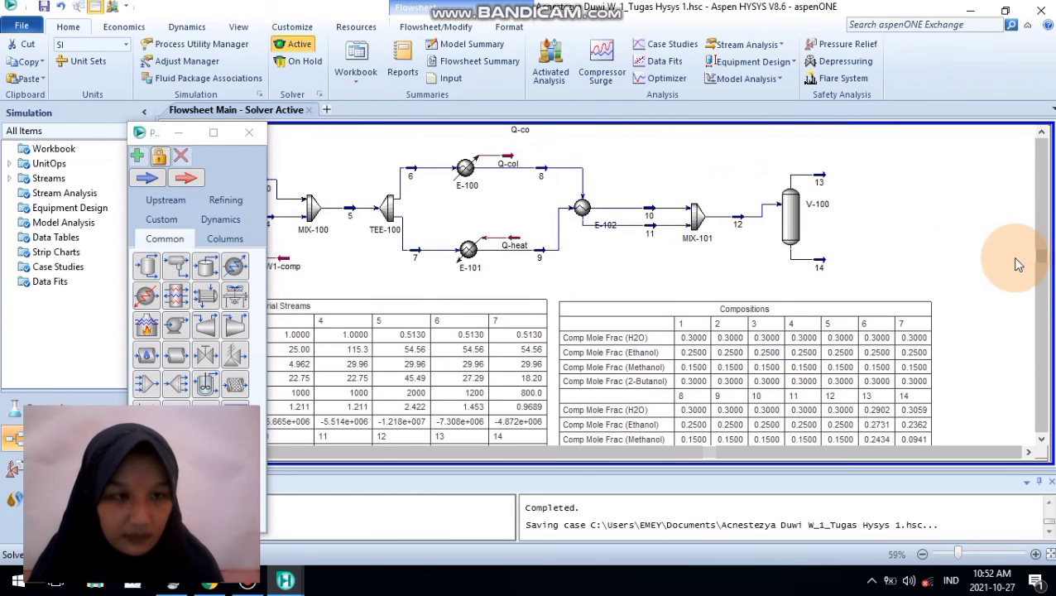
Step: Move separator V-100 slightly down so that its inlet stream 12 runs straight from mixer MIX-101
left_click(786, 212)
left_click_drag(787, 216, 787, 218)
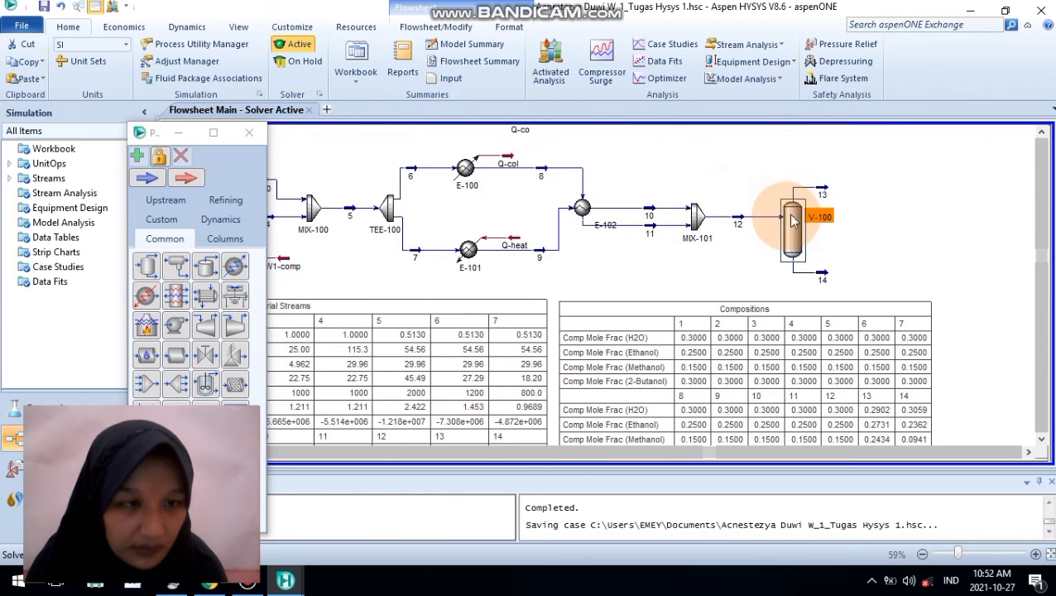
left_click(888, 221)
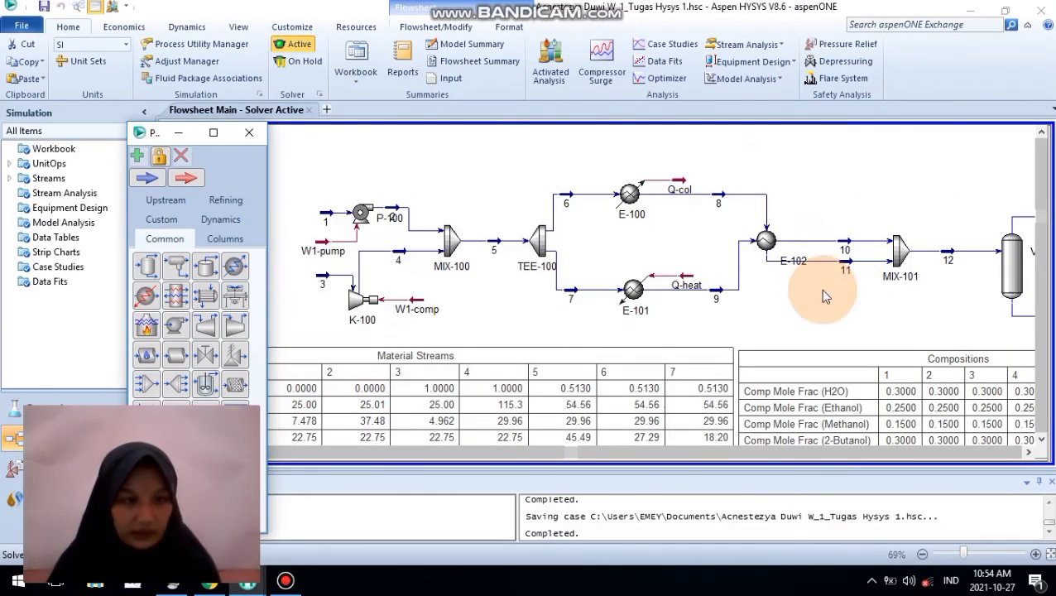
Step: Set the energy stream of cooler E-100 to Q1-cool in its connections and close the cooler's window
left_click(672, 187)
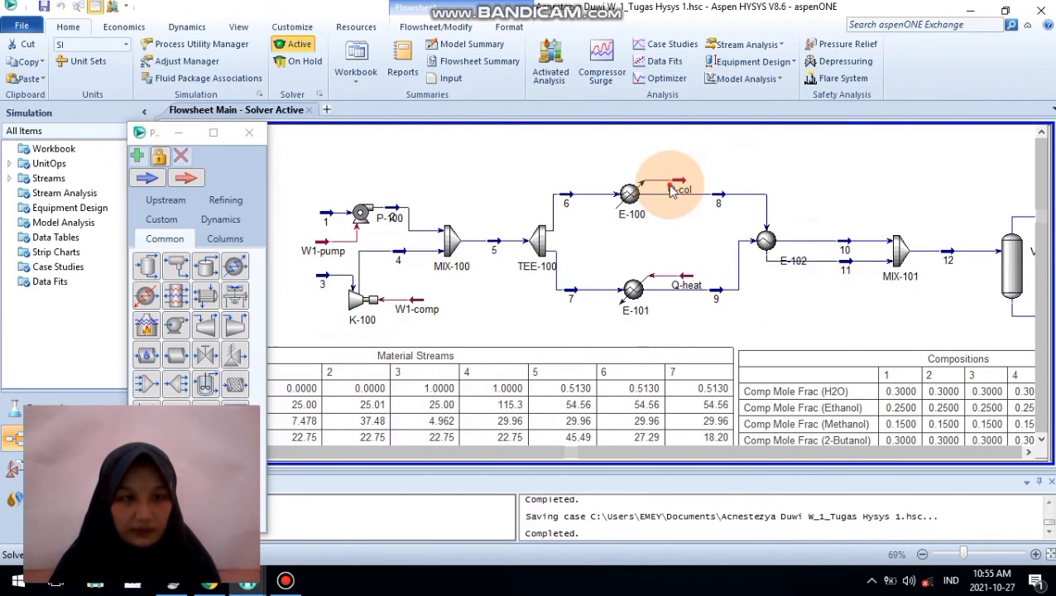
double_click(629, 195)
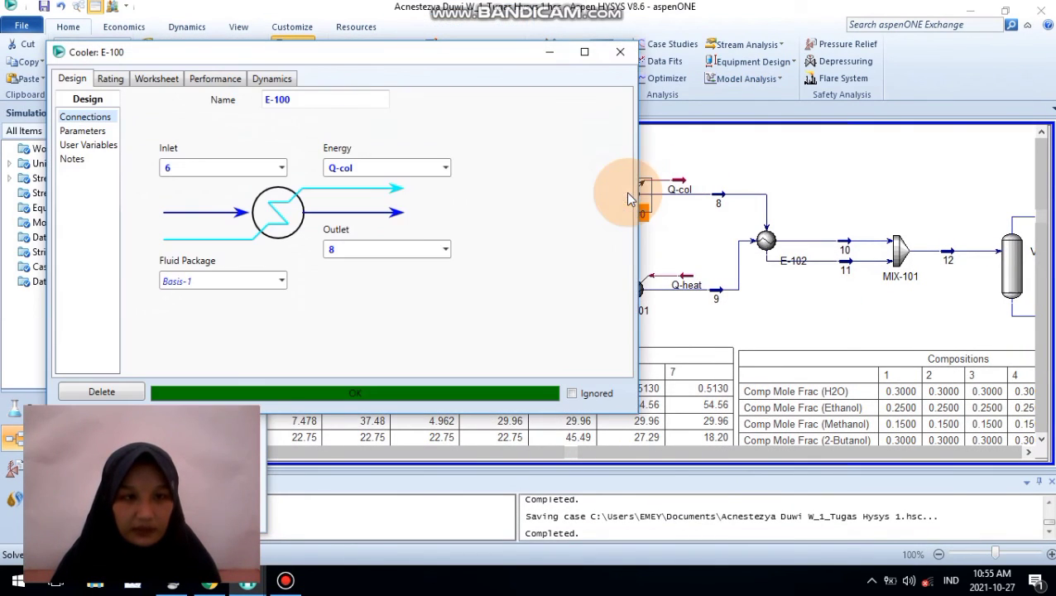
left_click(336, 167)
type("1")
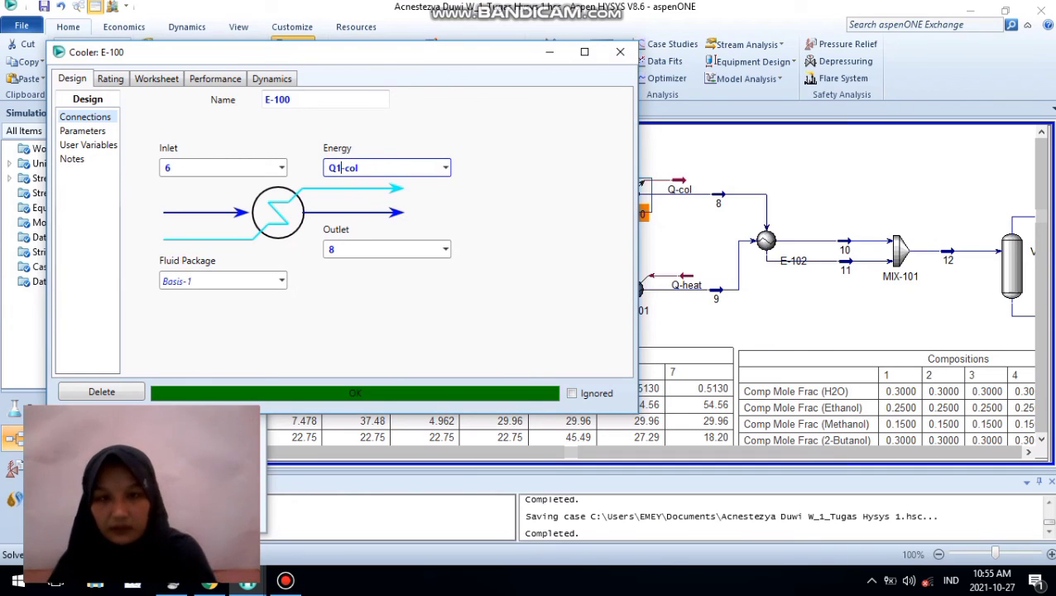
left_click(355, 168)
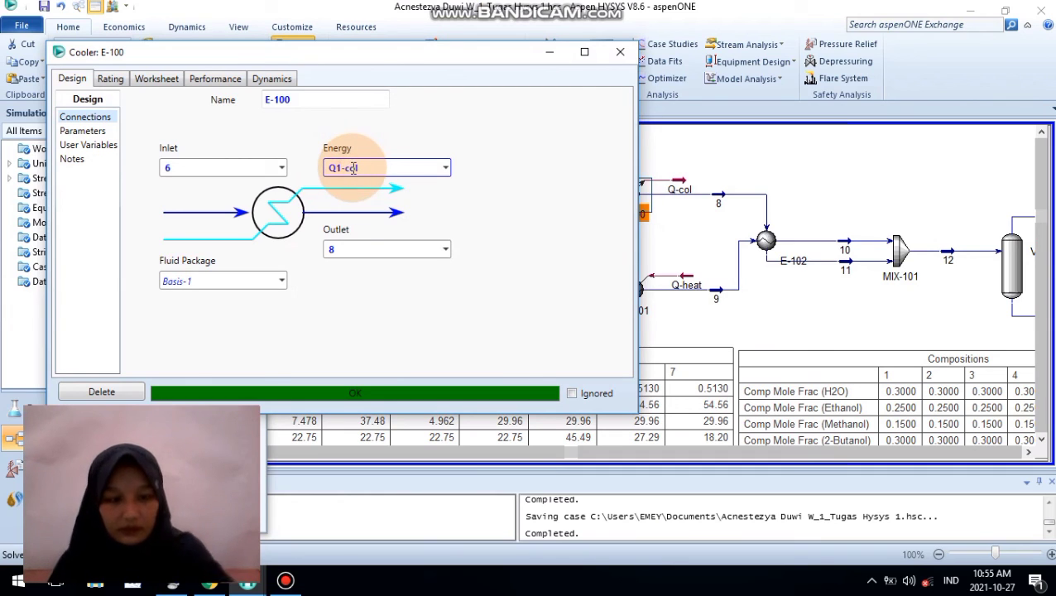
type("o")
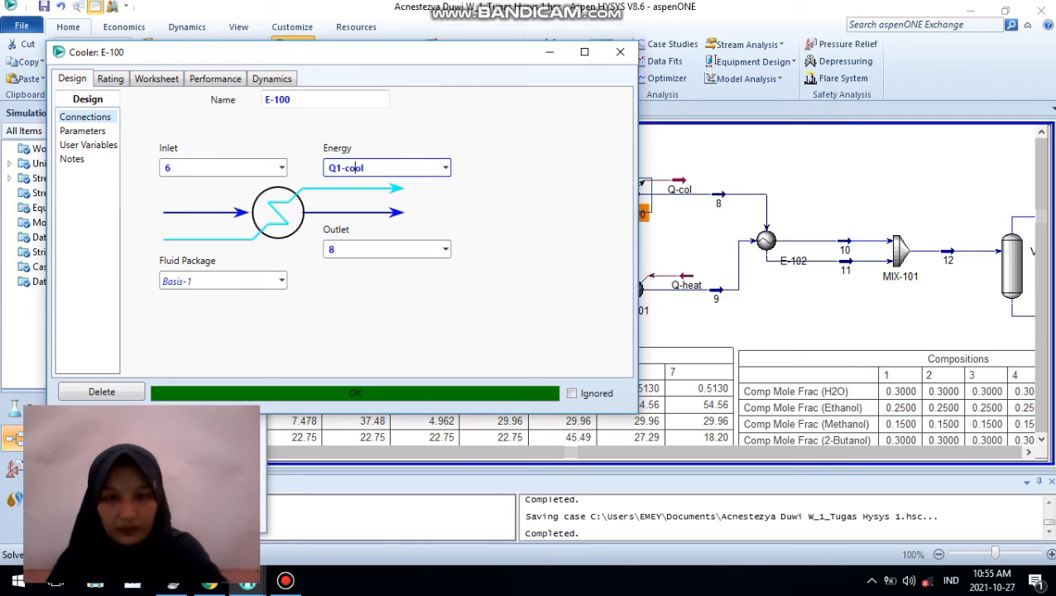
left_click(454, 198)
left_click(523, 206)
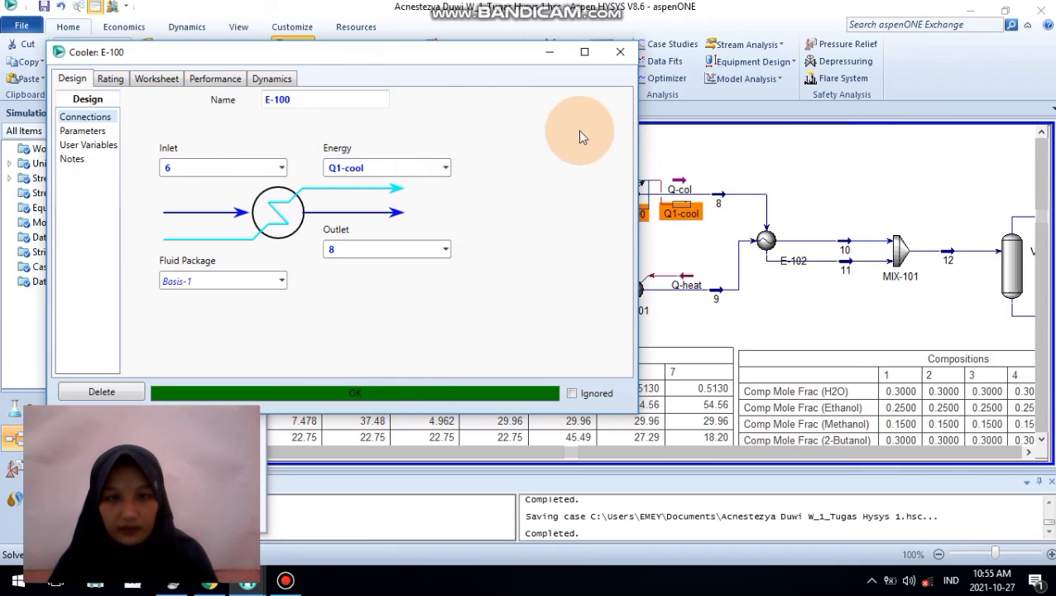
left_click(620, 52)
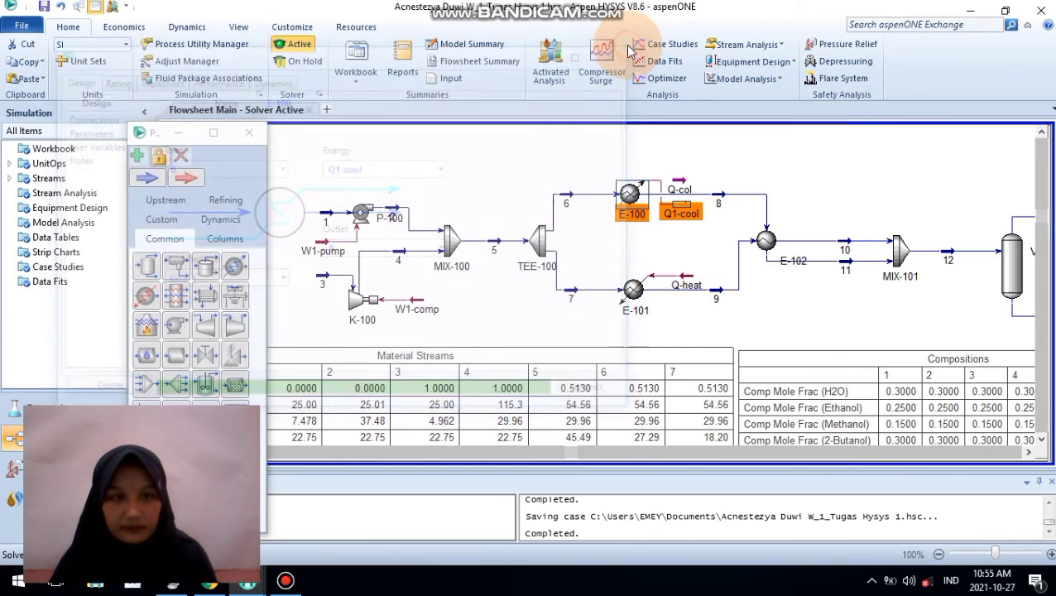
left_click(842, 171)
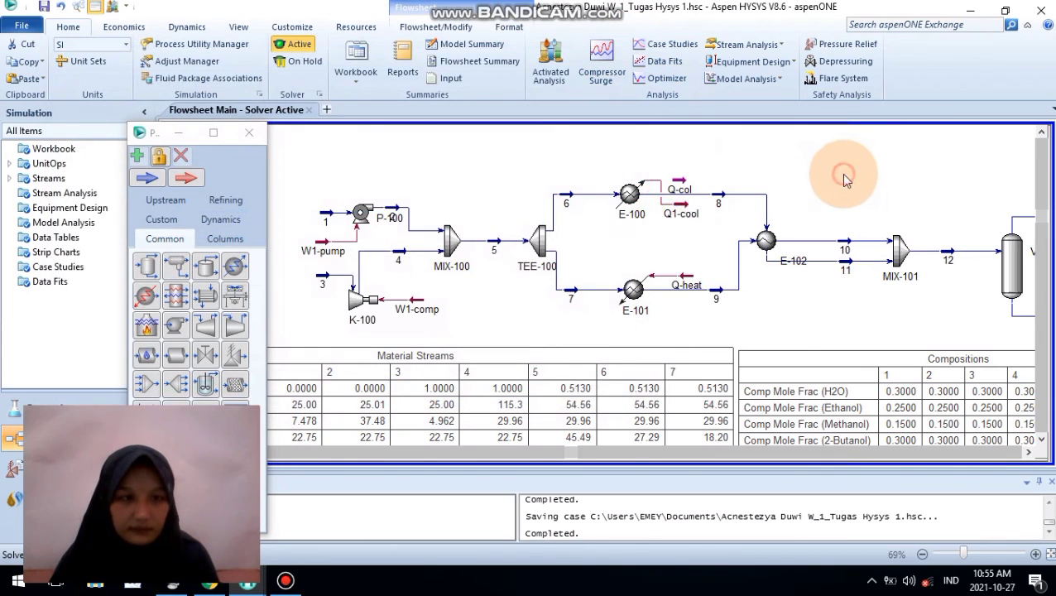
Step: Move the Q1-cool energy stream from below Q-col to just above it, near cooler E-100
left_click(691, 214)
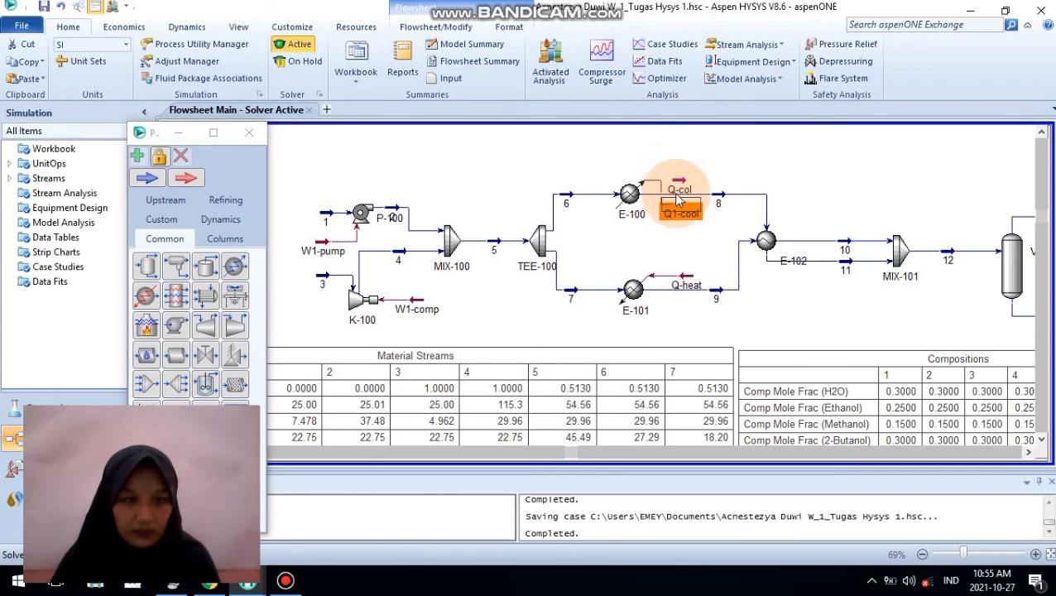
left_click_drag(677, 216, 679, 192)
right_click(680, 192)
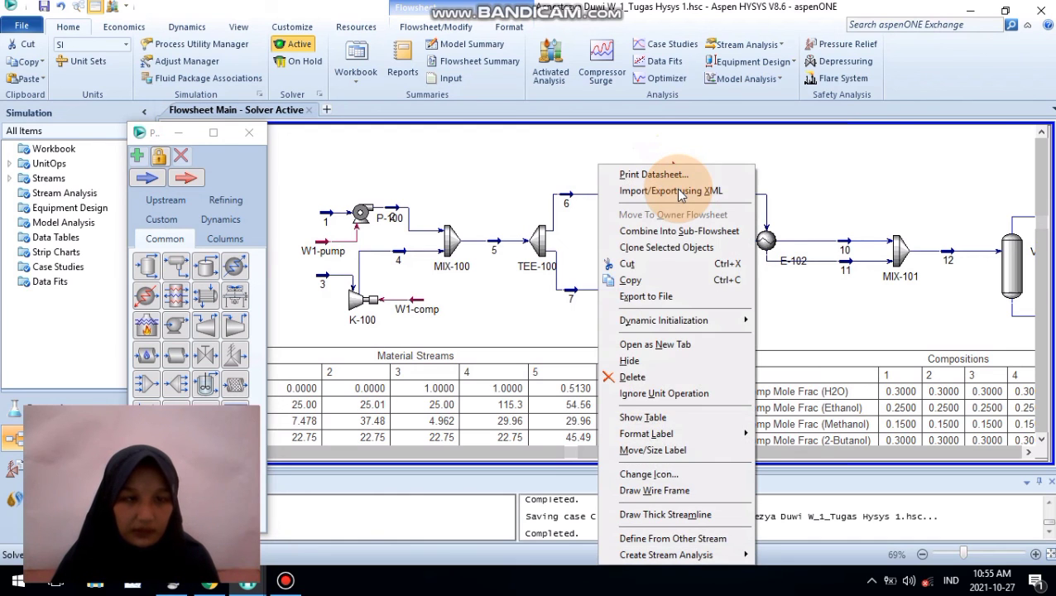
left_click(876, 153)
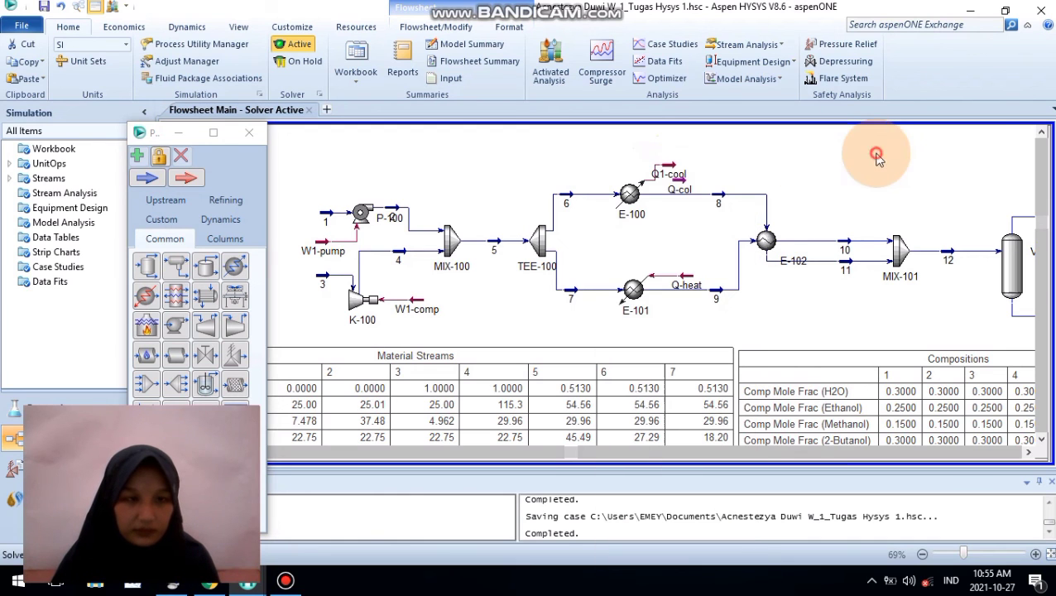
Step: Delete the disconnected Q-col energy stream and shift Q1-cool slightly down beside cooler E-100
right_click(684, 197)
left_click(678, 378)
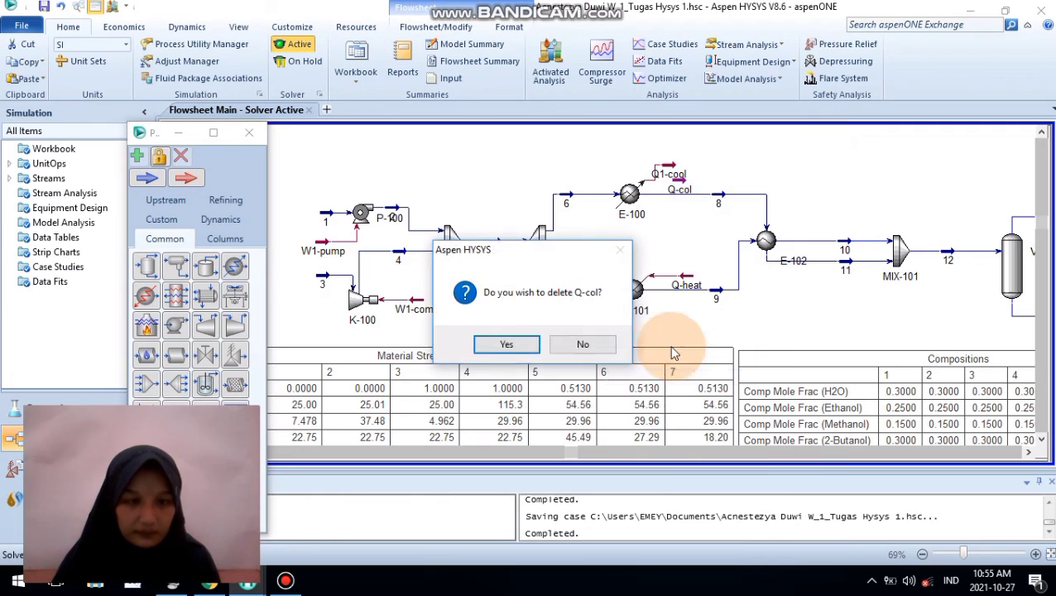
left_click(506, 344)
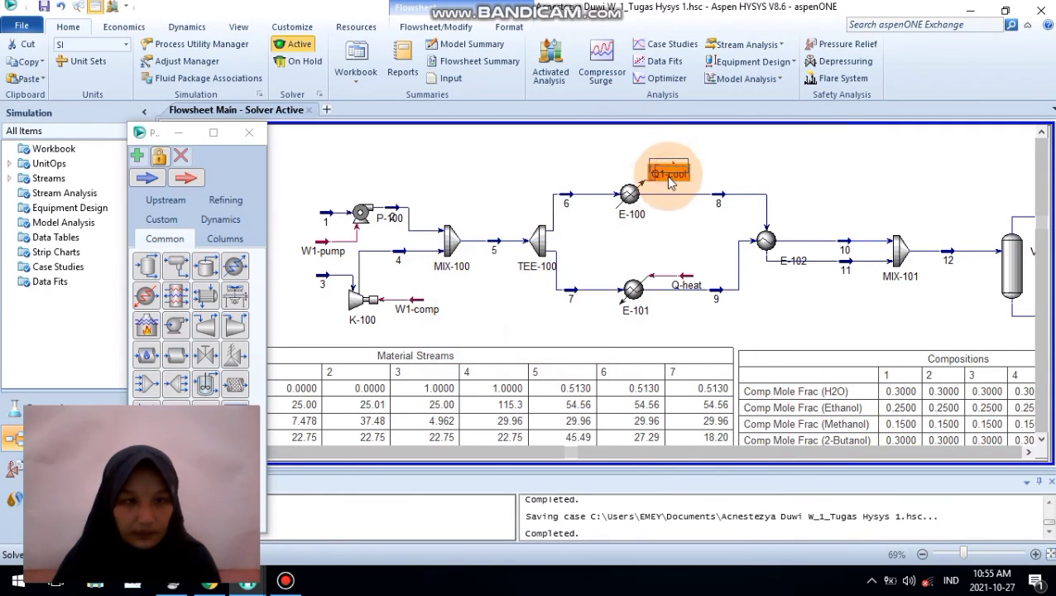
left_click_drag(671, 183, 672, 188)
left_click_drag(579, 453, 589, 460)
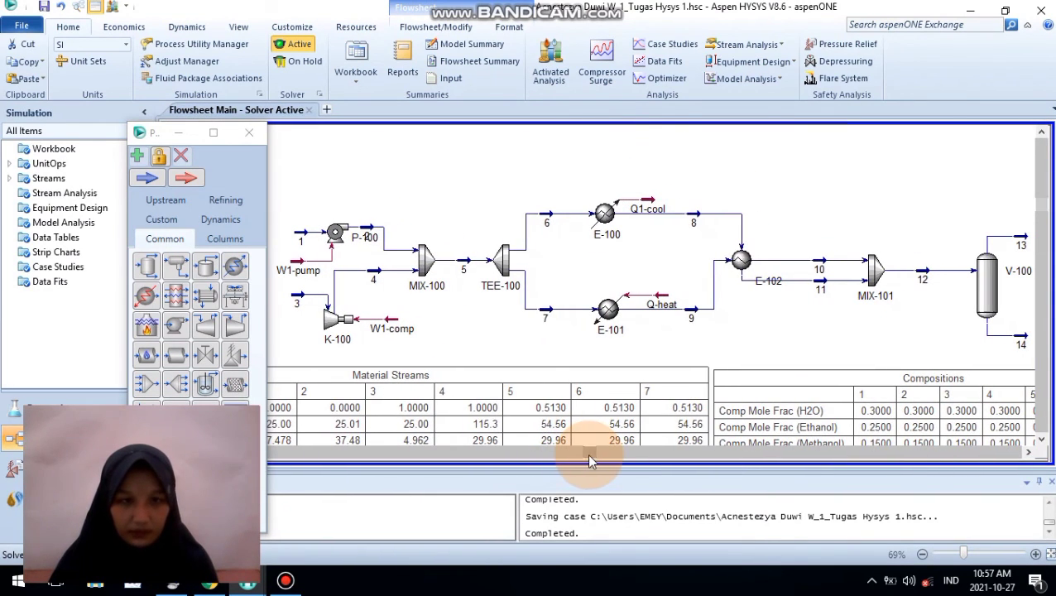